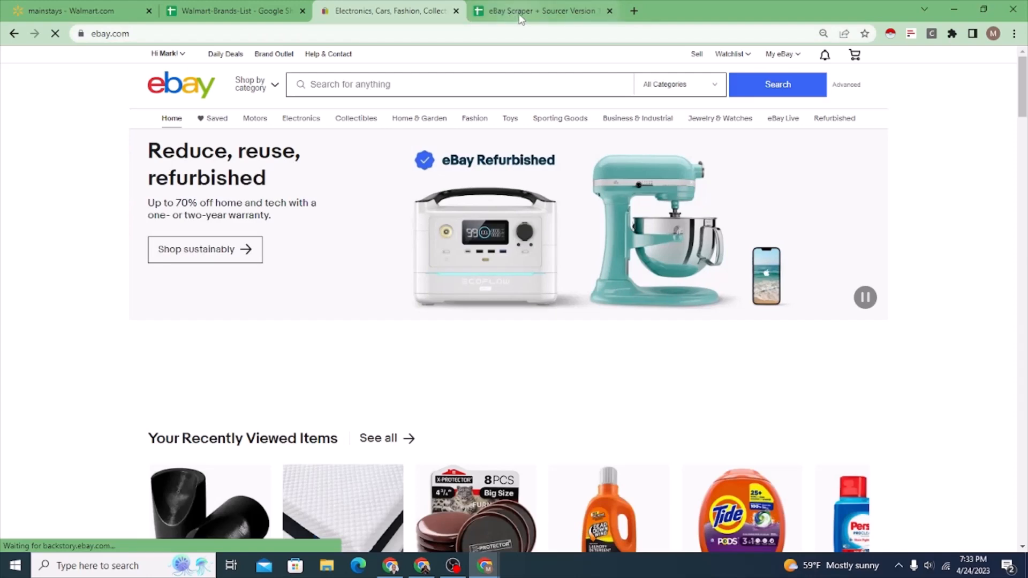
Look over the eBay Scraper + Sourcer sheet, the eBay home page, Walmart's mainstays results and the Walmart-Brands-List spreadsheet.
{"action": "left_click", "coordinate": [520, 12]}
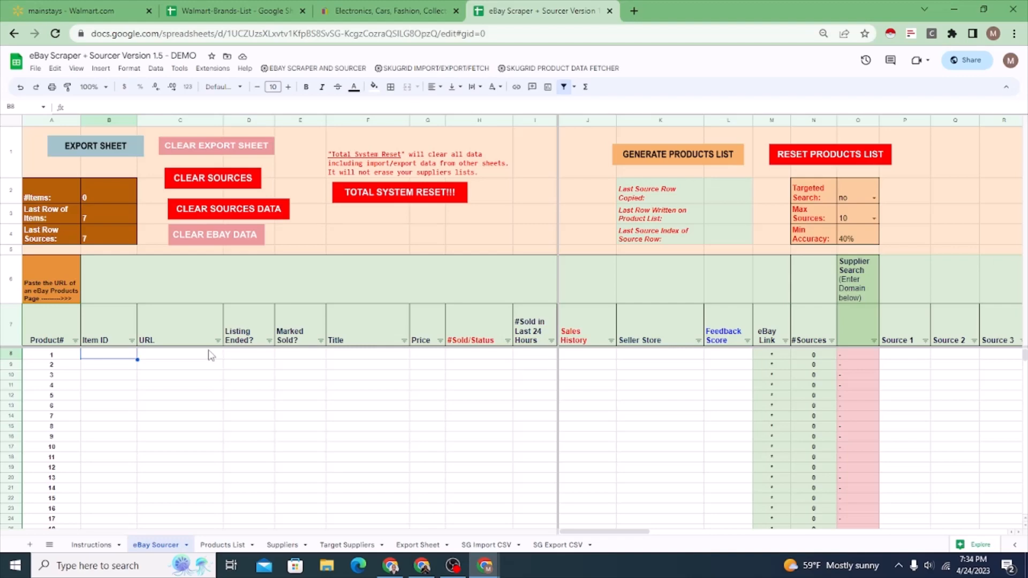
{"action": "left_click", "coordinate": [379, 7]}
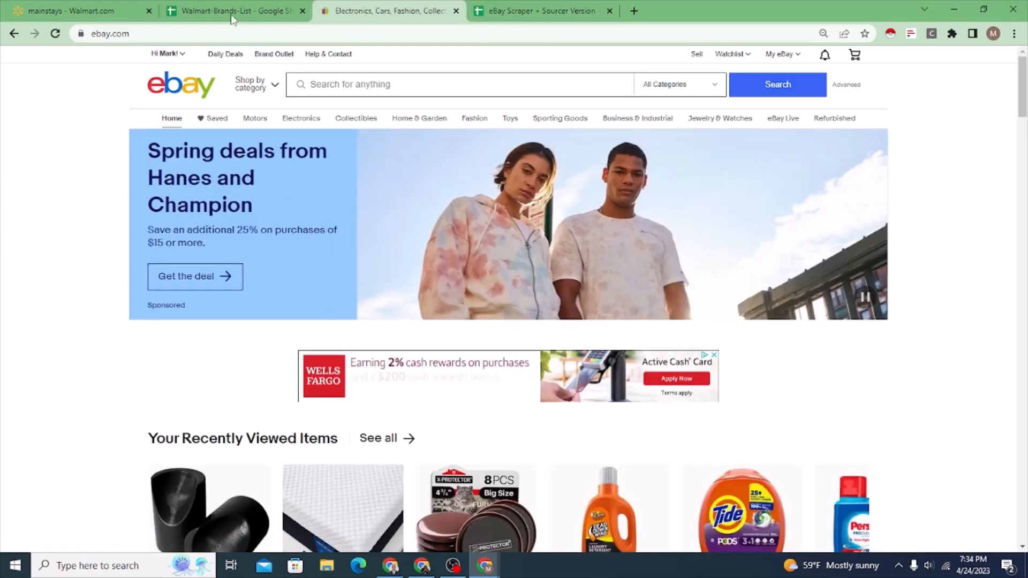
{"action": "left_click", "coordinate": [95, 11]}
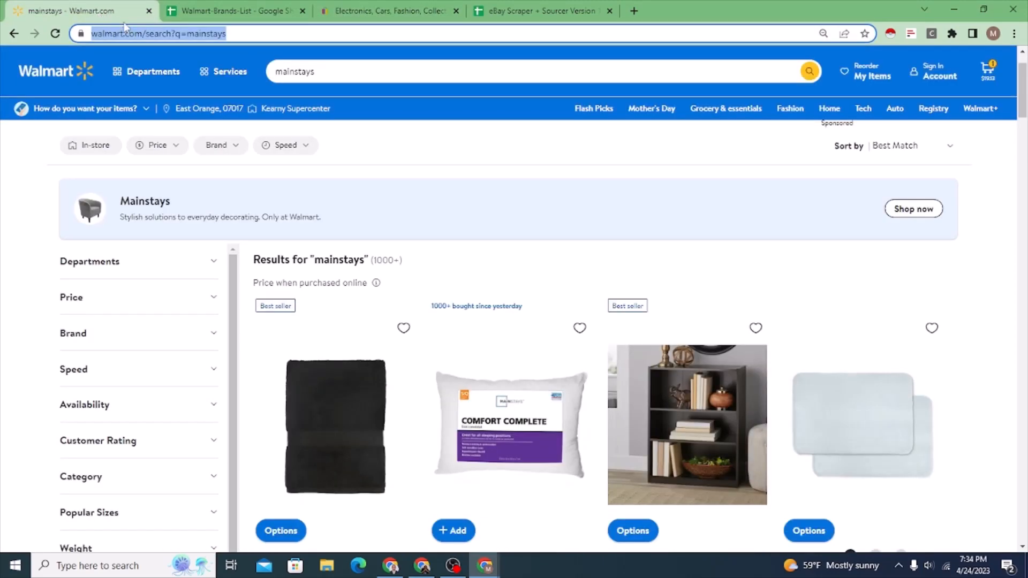
{"action": "left_click", "coordinate": [367, 9]}
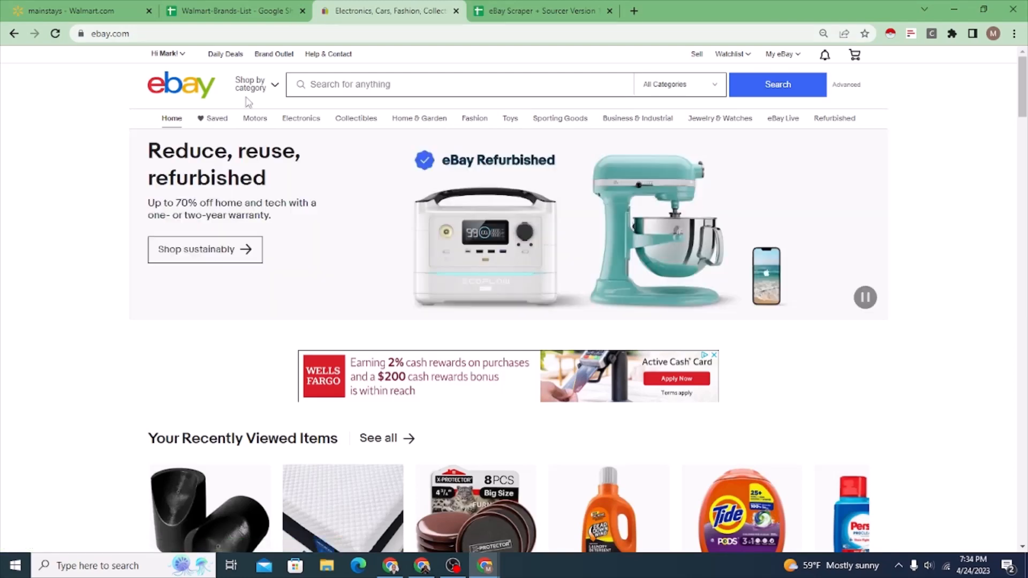
{"action": "left_click", "coordinate": [89, 16]}
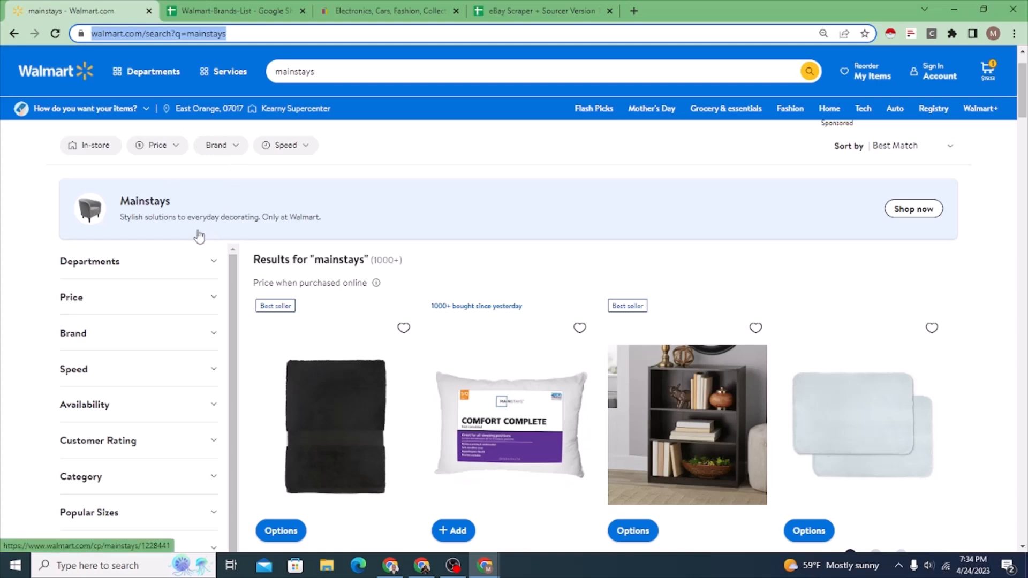
{"action": "left_click", "coordinate": [343, 9]}
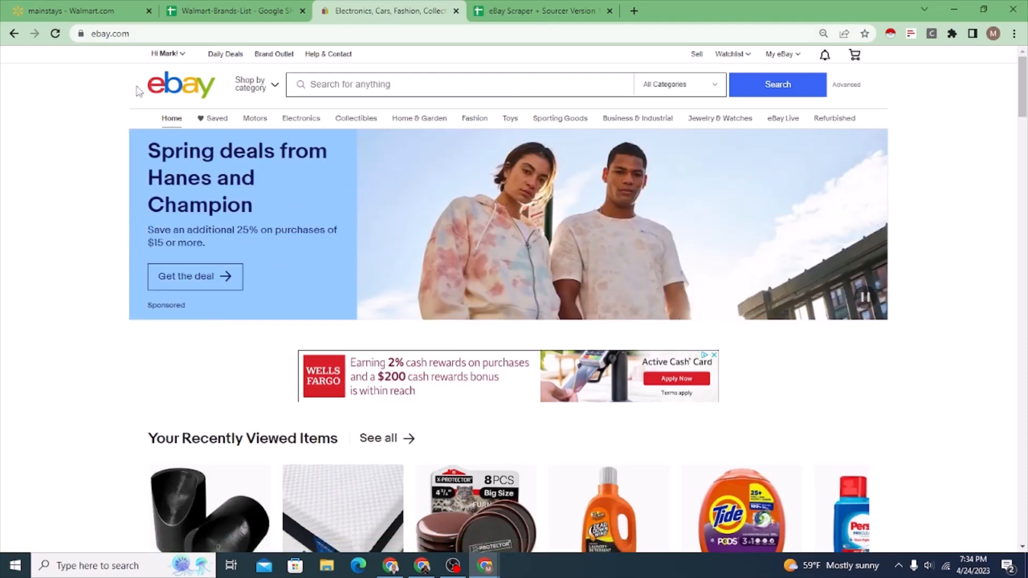
{"action": "left_click", "coordinate": [102, 11]}
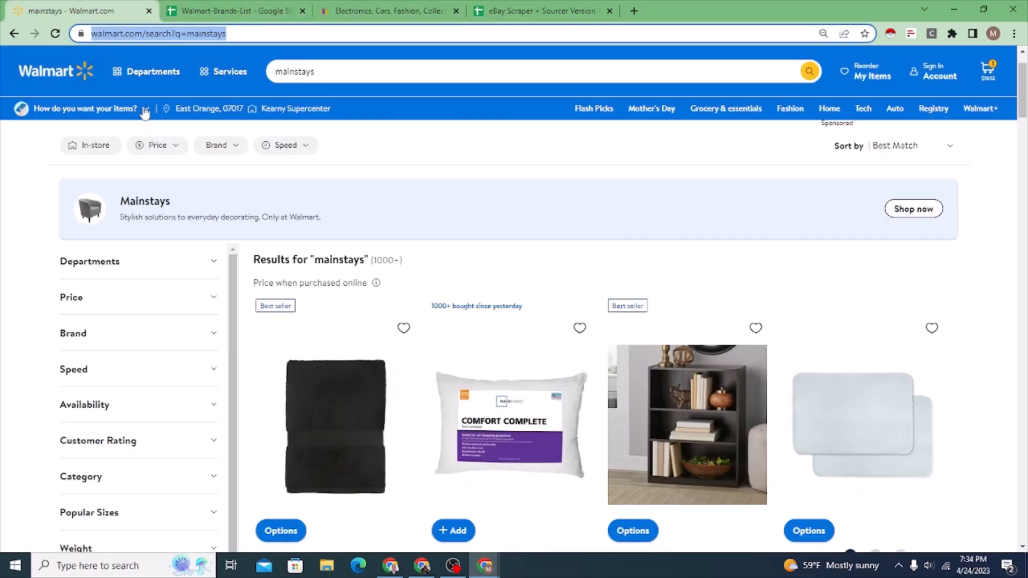
{"action": "left_click", "coordinate": [329, 10]}
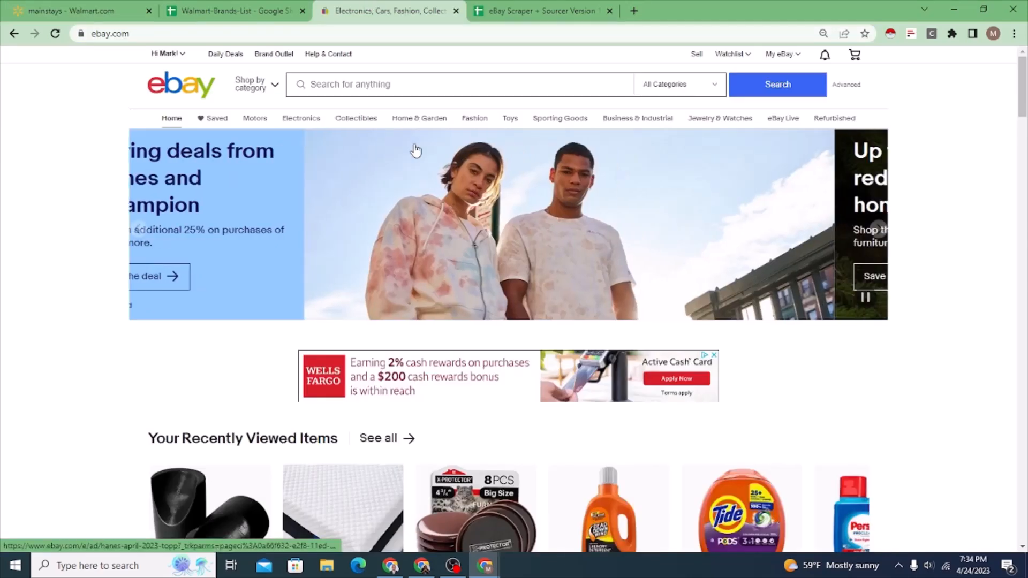
{"action": "left_click", "coordinate": [230, 8]}
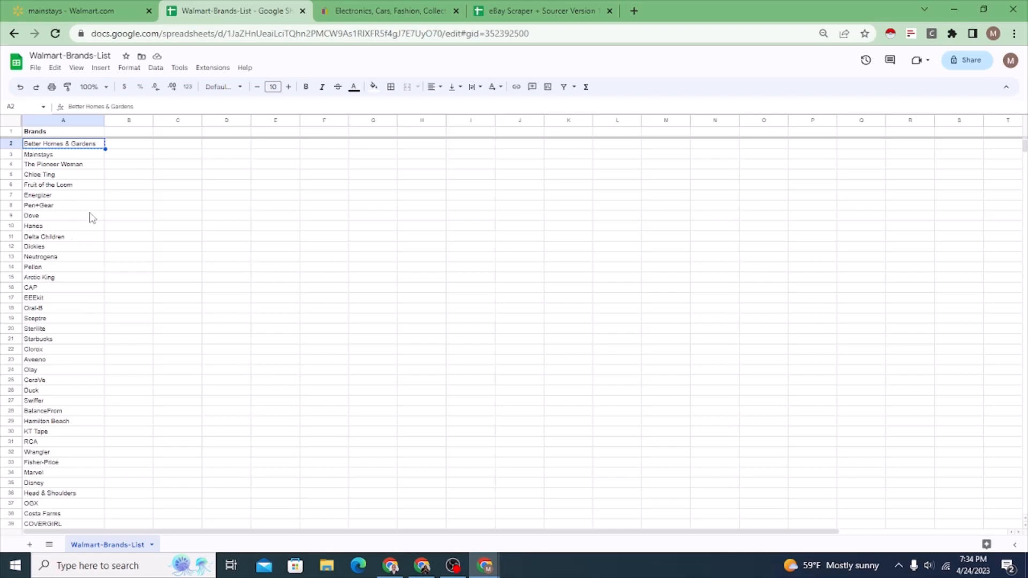
{"action": "left_click", "coordinate": [383, 9]}
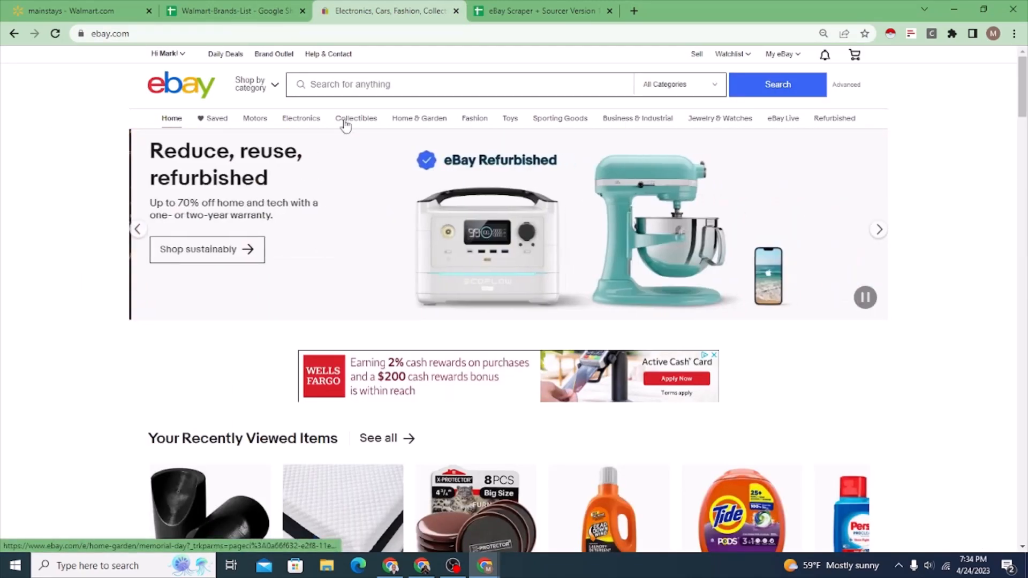
{"action": "left_click", "coordinate": [230, 12]}
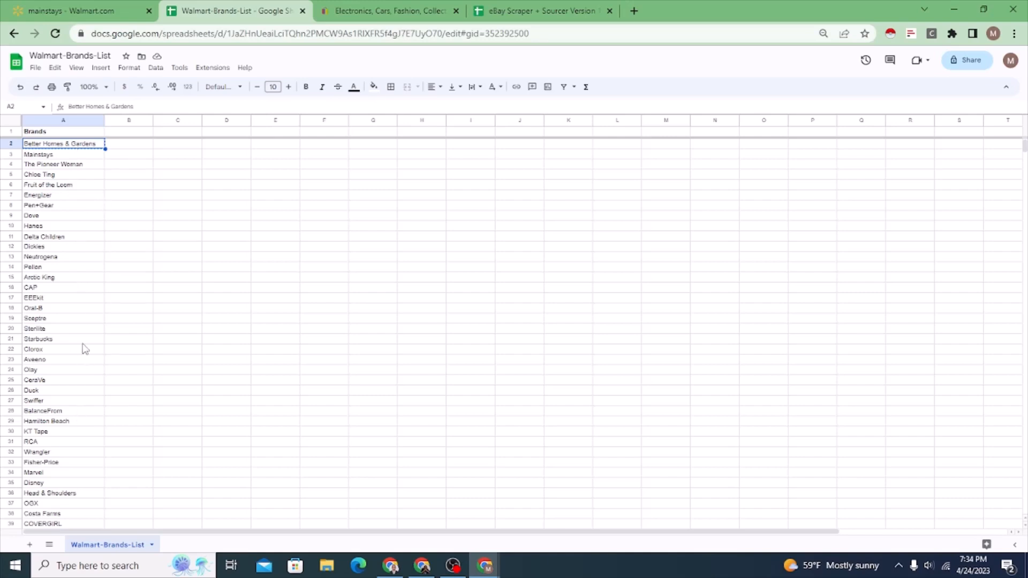
{"action": "left_click", "coordinate": [108, 10]}
{"action": "left_click", "coordinate": [353, 10]}
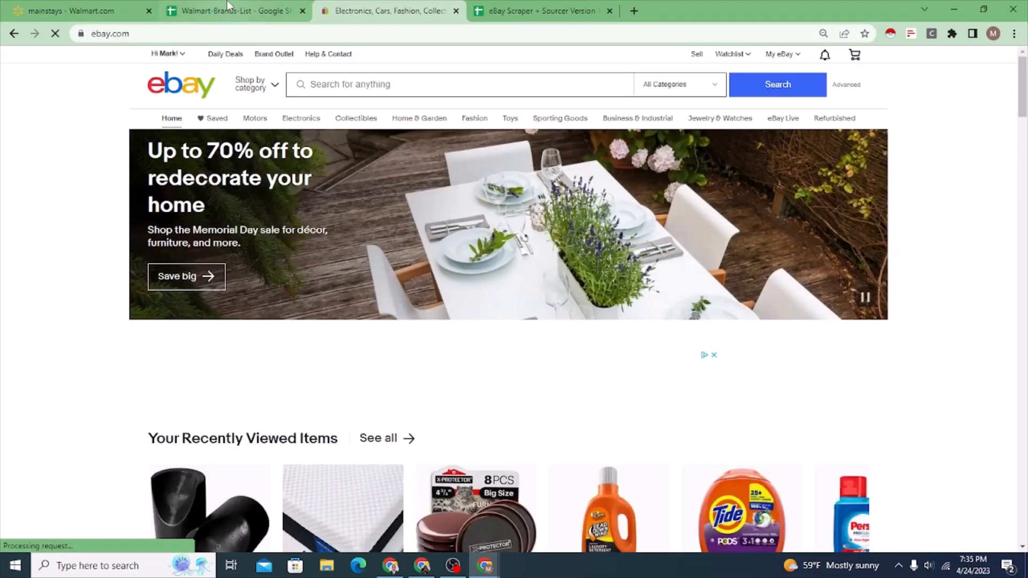
Copy the brand name Better Homes & Gardens from cell A2 of the Walmart-Brands-List spreadsheet.
{"action": "left_click", "coordinate": [250, 10]}
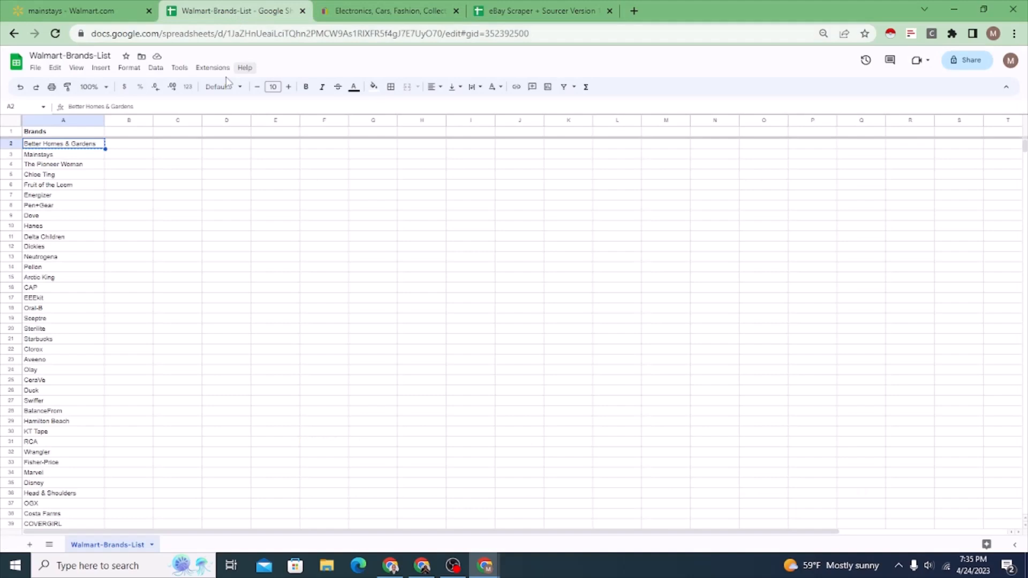
{"action": "right_click", "coordinate": [60, 145]}
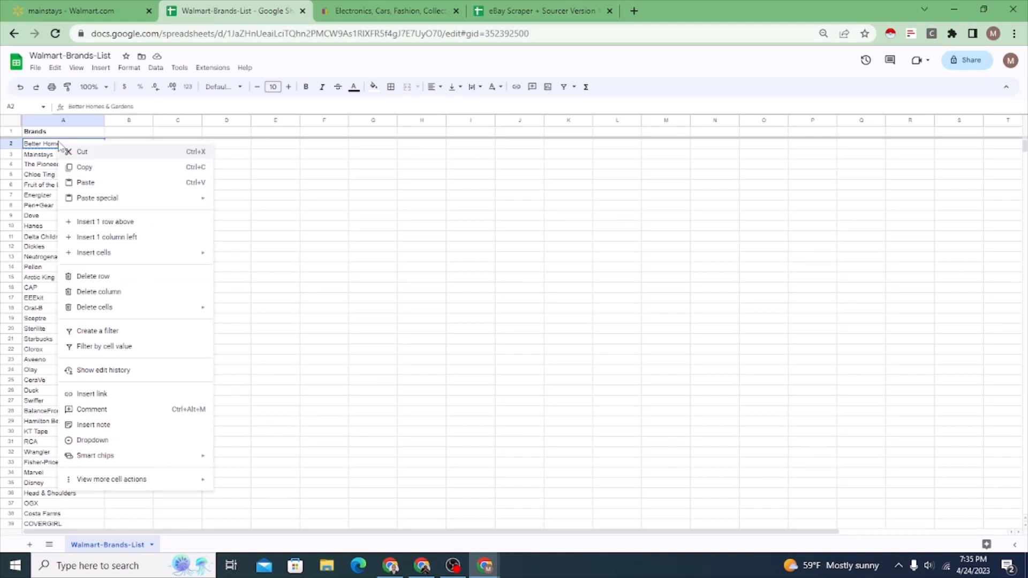
{"action": "left_click", "coordinate": [91, 166]}
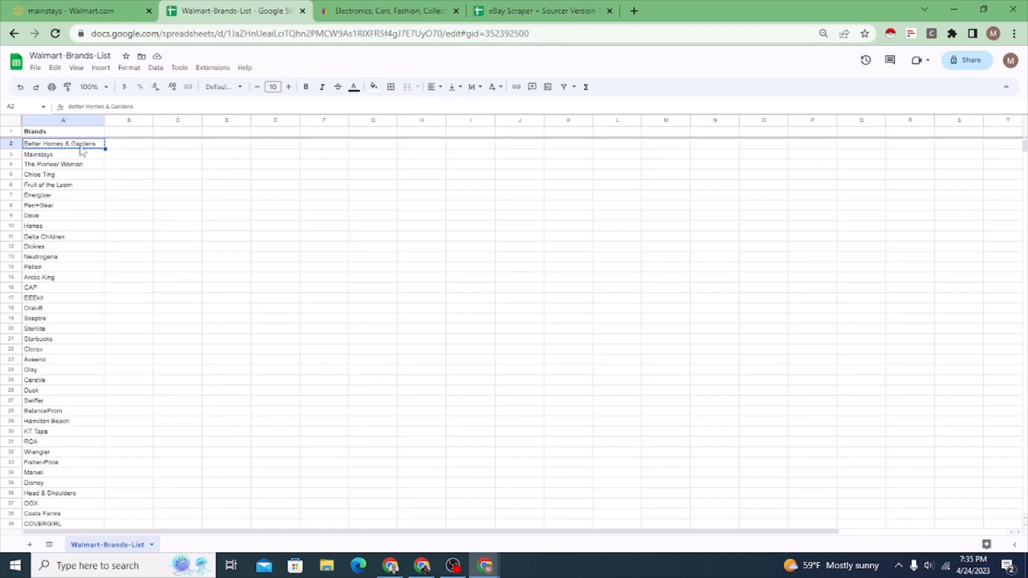
Search eBay in all categories for the copied brand Better Homes & Gardens.
{"action": "left_click", "coordinate": [346, 8]}
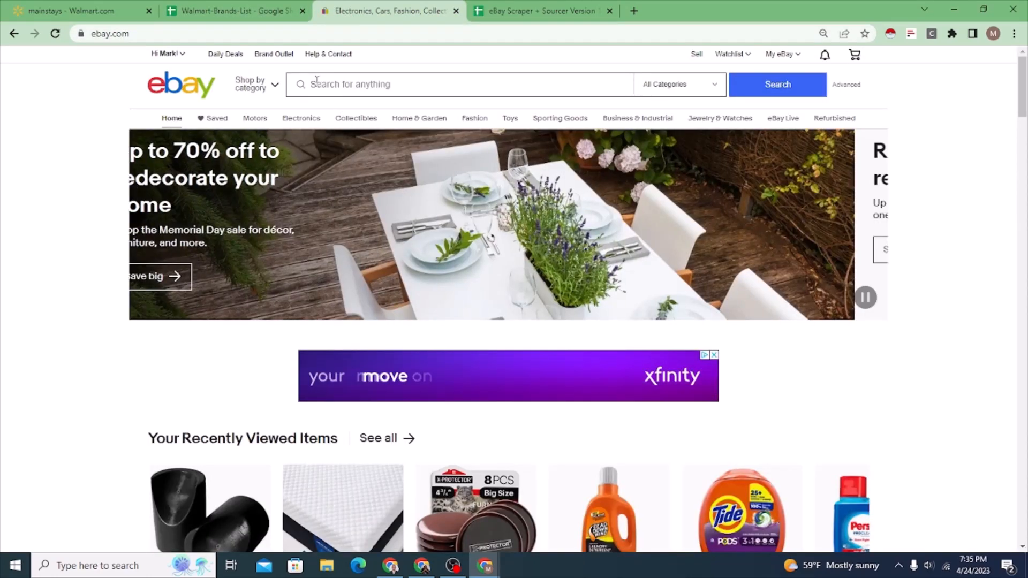
{"action": "right_click", "coordinate": [316, 83]}
{"action": "left_click", "coordinate": [351, 182]}
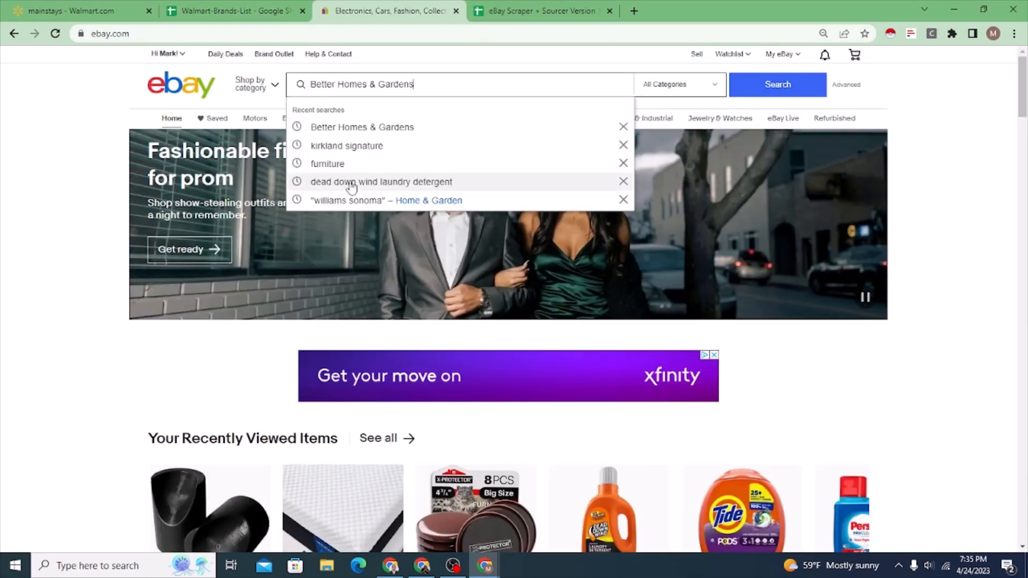
{"action": "left_click", "coordinate": [775, 85]}
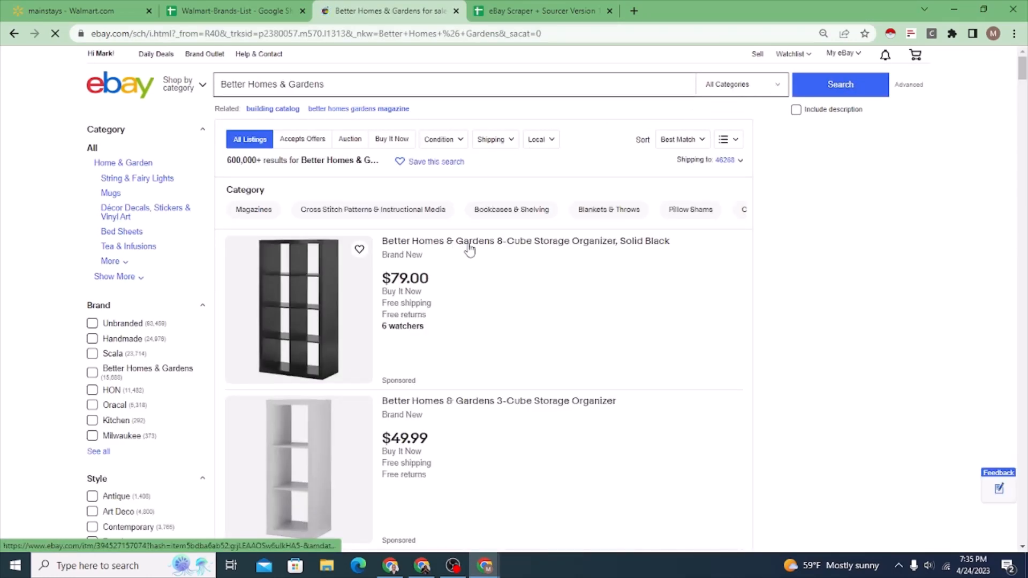
Try to replace the mainstays search on Walmart with the copied brand Better Homes & Gardens.
{"action": "left_click", "coordinate": [80, 12]}
{"action": "left_click", "coordinate": [296, 62]}
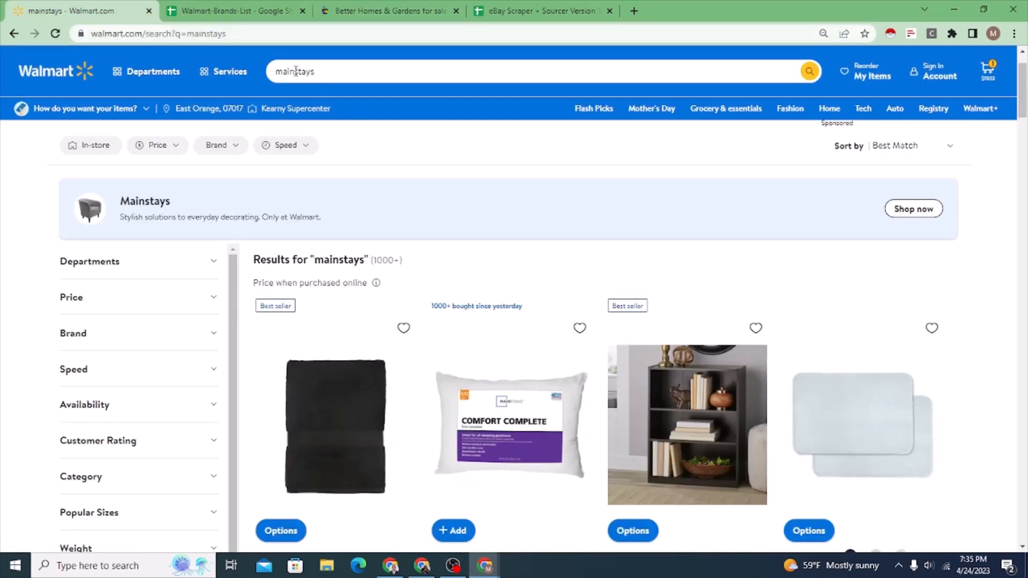
{"action": "double_click", "coordinate": [296, 71]}
{"action": "right_click", "coordinate": [295, 72]}
{"action": "left_click", "coordinate": [310, 134]}
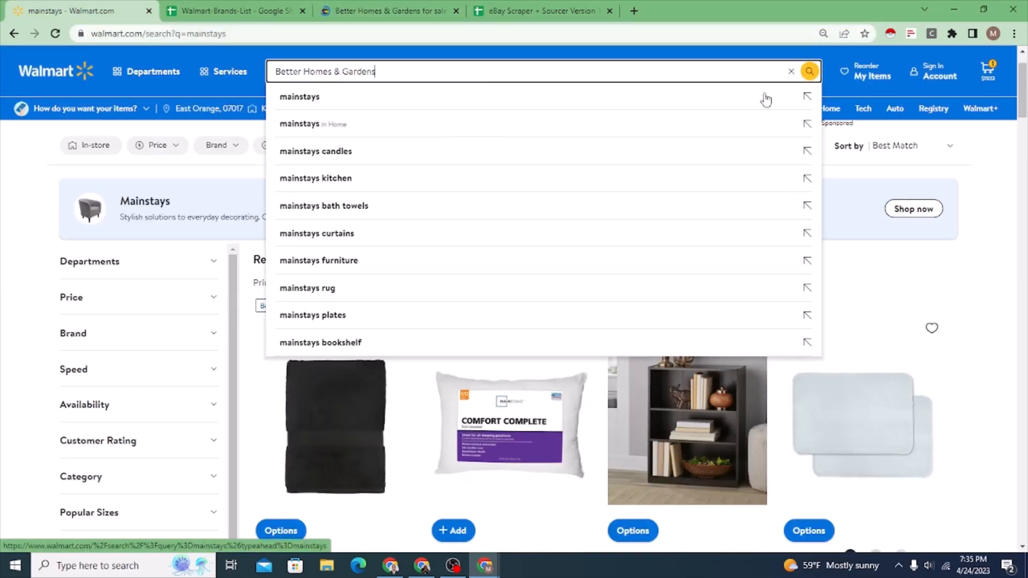
{"action": "left_click", "coordinate": [809, 71]}
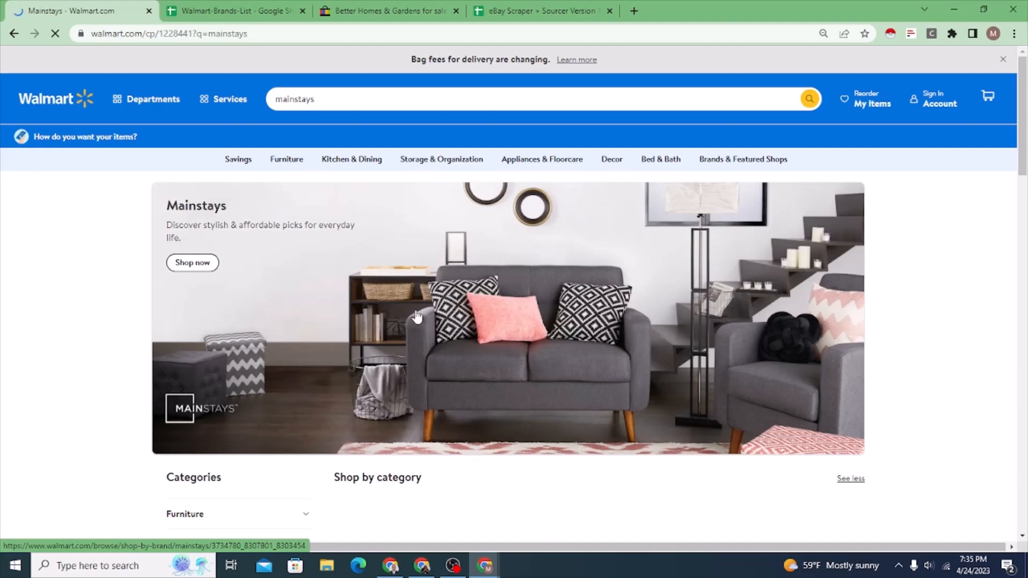
{"action": "scroll", "coordinate": [418, 316], "scroll_direction": "down", "scroll_amount": 5}
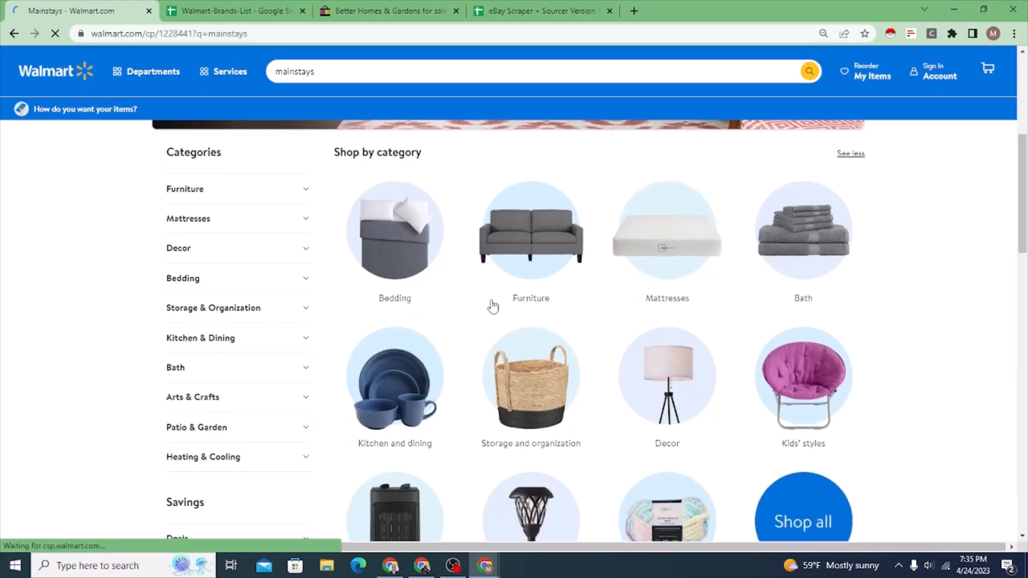
{"action": "scroll", "coordinate": [492, 305], "scroll_direction": "down", "scroll_amount": 3}
{"action": "scroll", "coordinate": [492, 306], "scroll_direction": "up", "scroll_amount": 8}
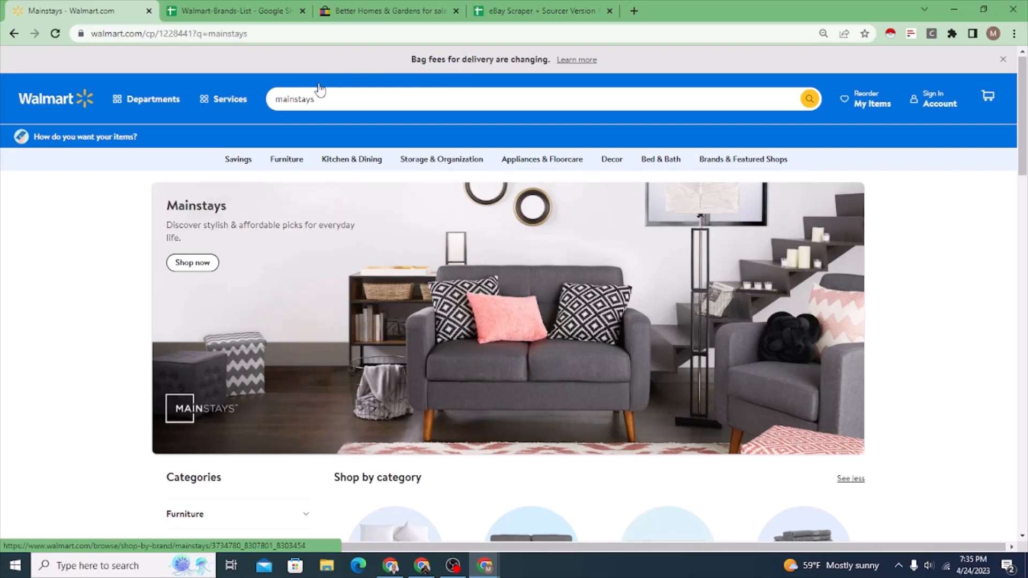
Search Walmart for Better Homes & Gardens in place of mainstays and browse the listed products.
{"action": "double_click", "coordinate": [285, 100]}
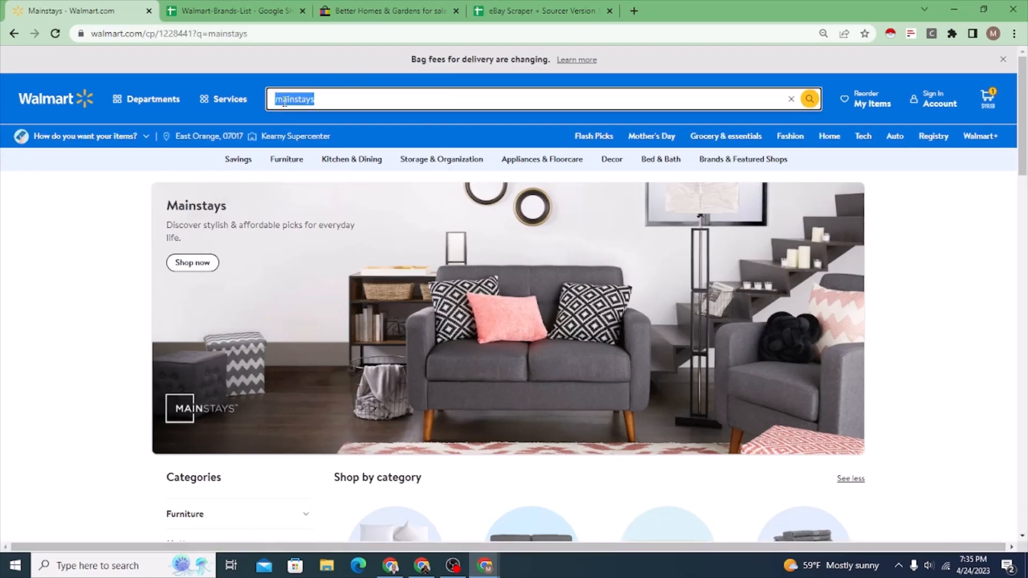
{"action": "right_click", "coordinate": [287, 101]}
{"action": "left_click", "coordinate": [340, 161]}
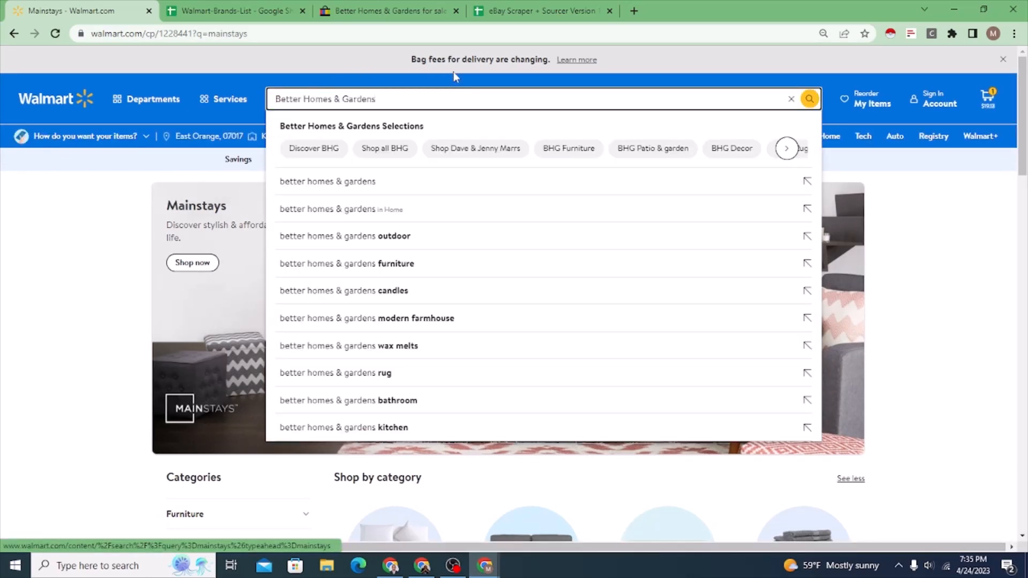
{"action": "left_click", "coordinate": [814, 100]}
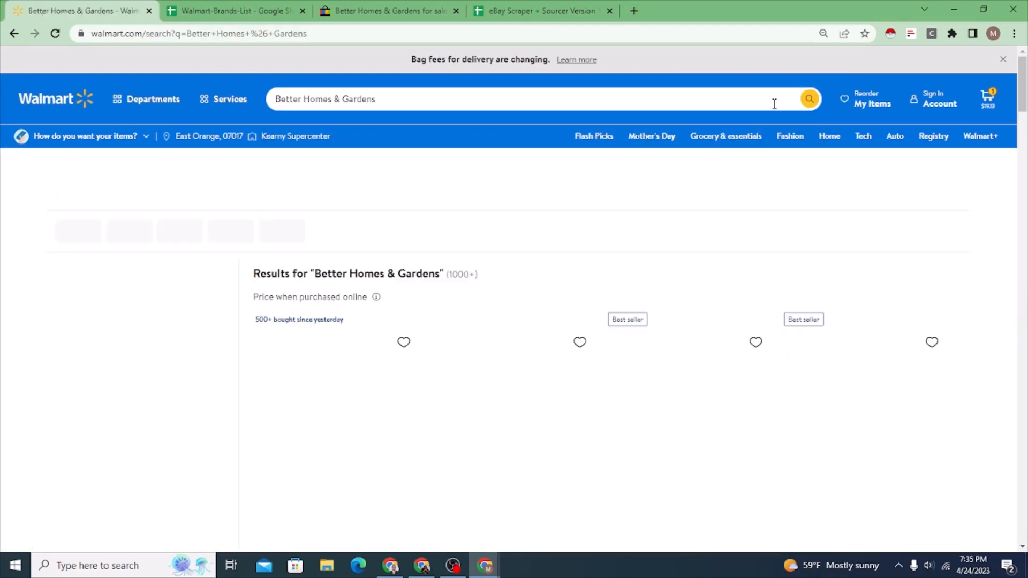
{"action": "scroll", "coordinate": [452, 322], "scroll_direction": "down", "scroll_amount": 5}
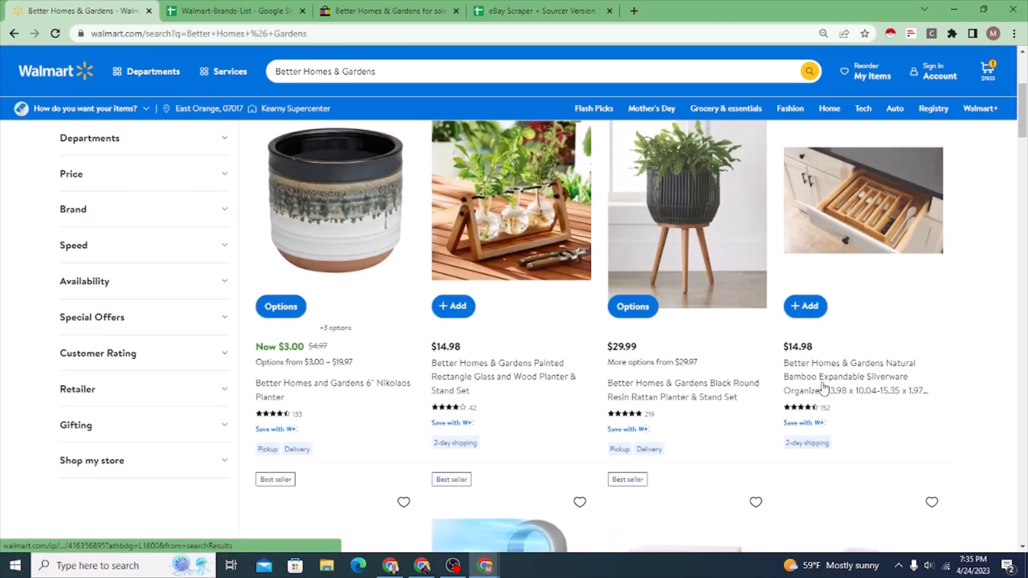
Open eBay's advanced search for Better Homes & Gardens and set the keyword options to Exact words, exact order.
{"action": "left_click", "coordinate": [367, 13]}
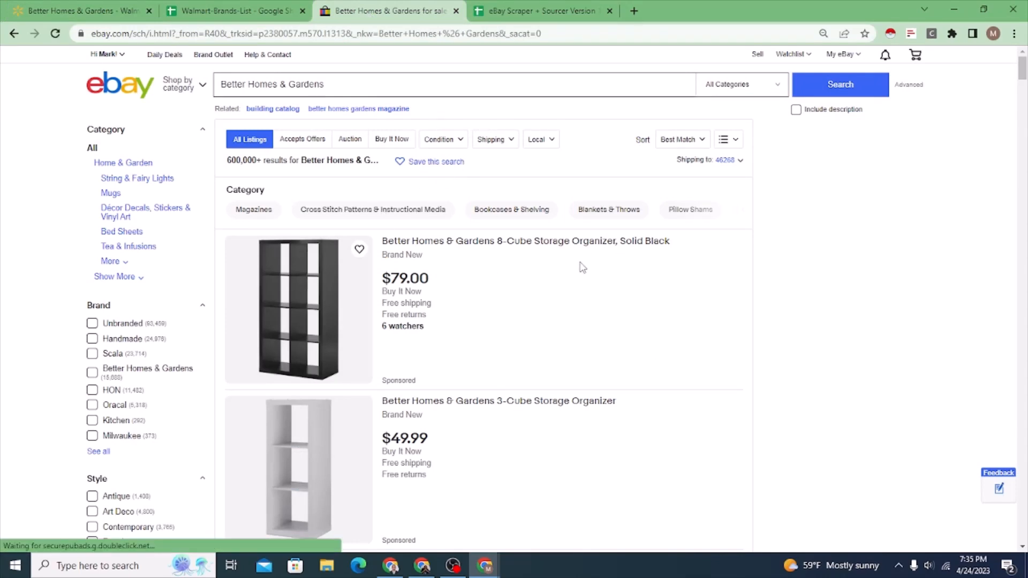
{"action": "left_click", "coordinate": [913, 85]}
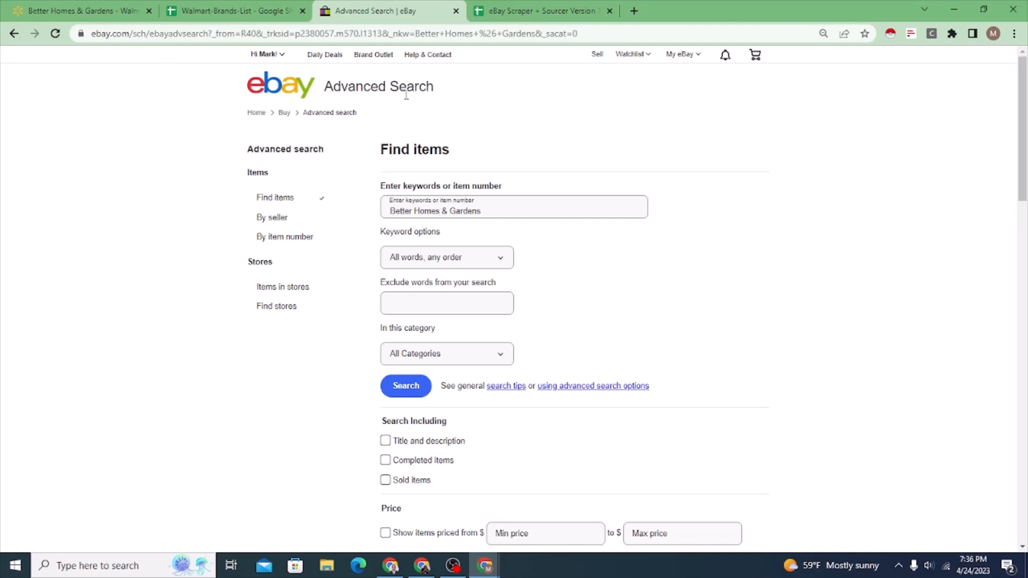
{"action": "left_click", "coordinate": [496, 262]}
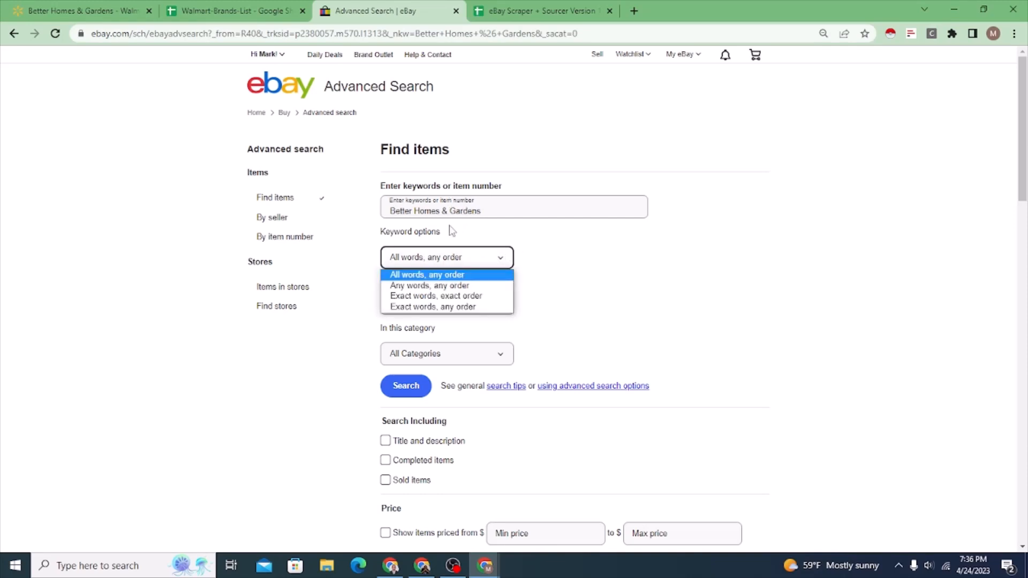
{"action": "left_click", "coordinate": [432, 296]}
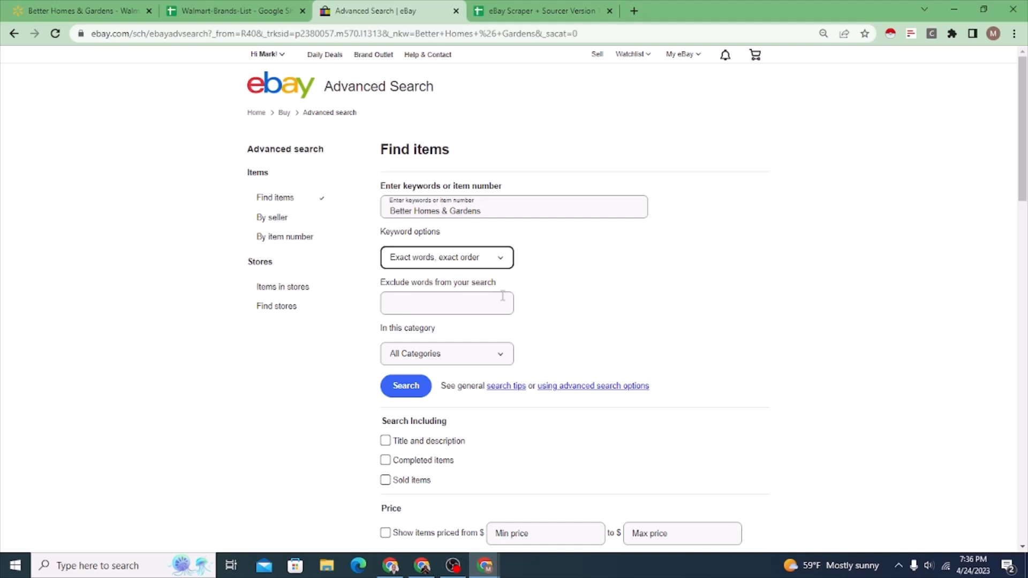
Include sold items in the eBay advanced search and set the buying format to Buy It Now.
{"action": "scroll", "coordinate": [502, 297], "scroll_direction": "down", "scroll_amount": 2}
{"action": "scroll", "coordinate": [491, 257], "scroll_direction": "down", "scroll_amount": 1}
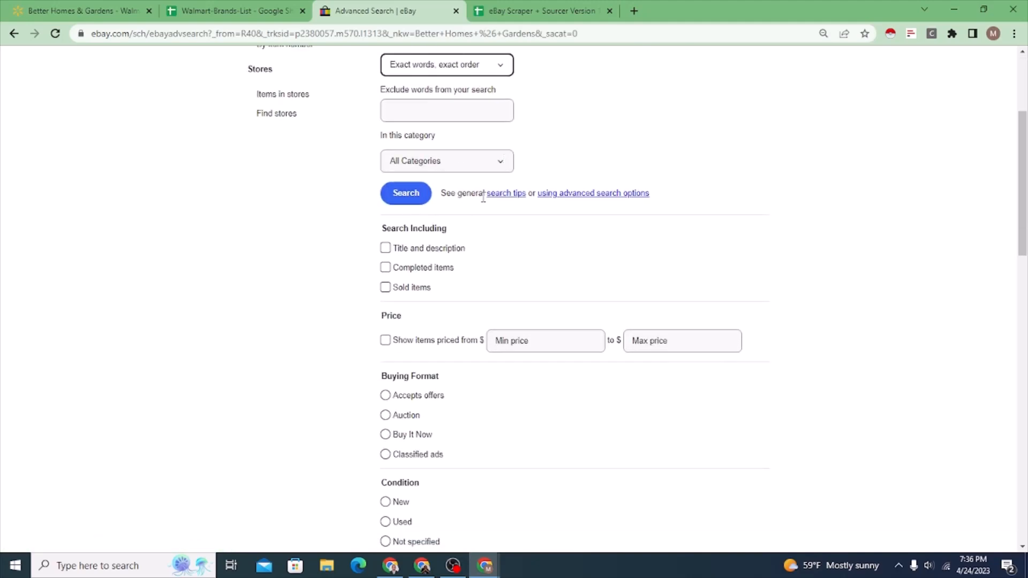
{"action": "scroll", "coordinate": [471, 182], "scroll_direction": "down", "scroll_amount": 1}
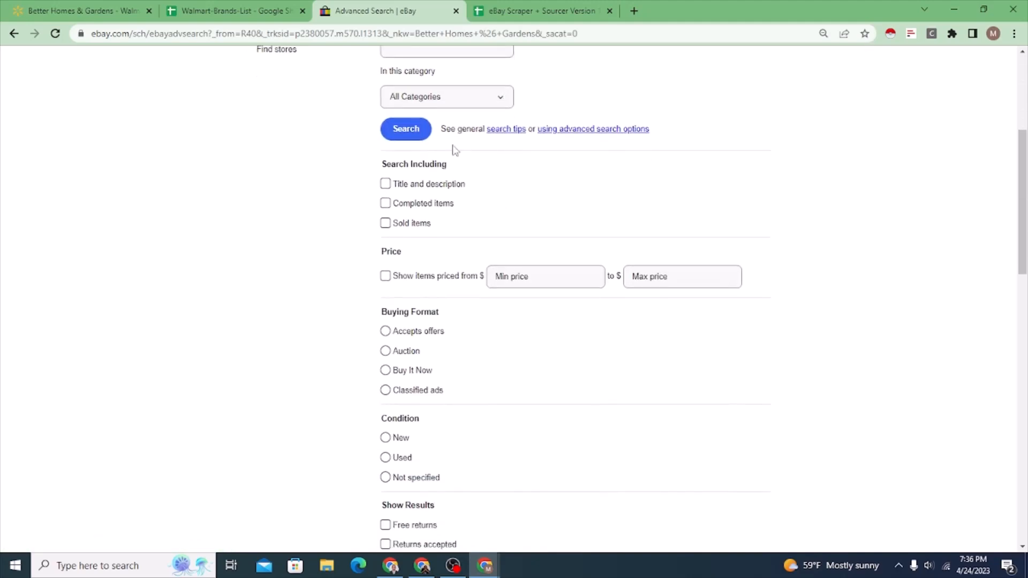
{"action": "left_click", "coordinate": [386, 224]}
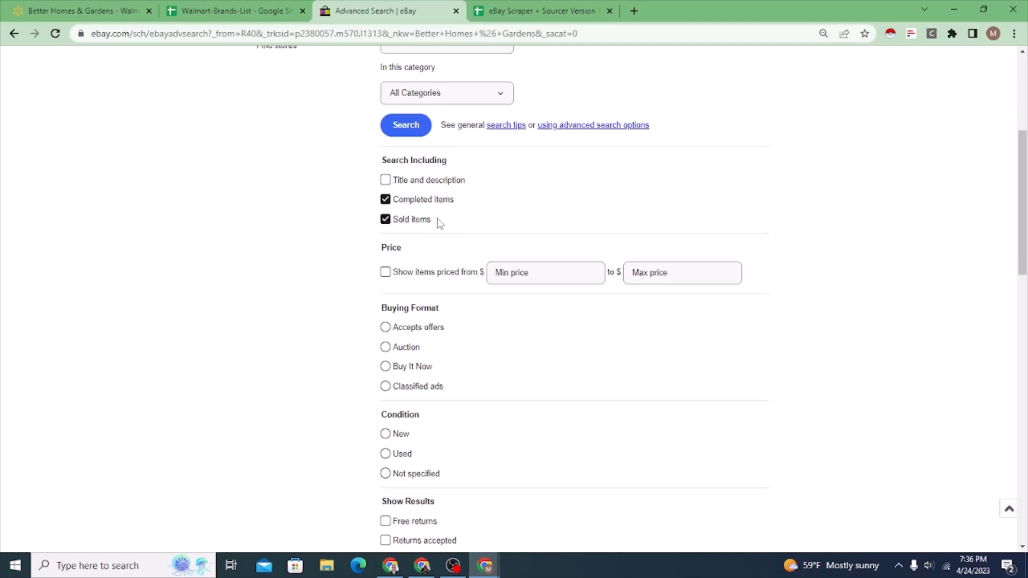
{"action": "scroll", "coordinate": [440, 160], "scroll_direction": "down", "scroll_amount": 1}
{"action": "scroll", "coordinate": [403, 166], "scroll_direction": "down", "scroll_amount": 2}
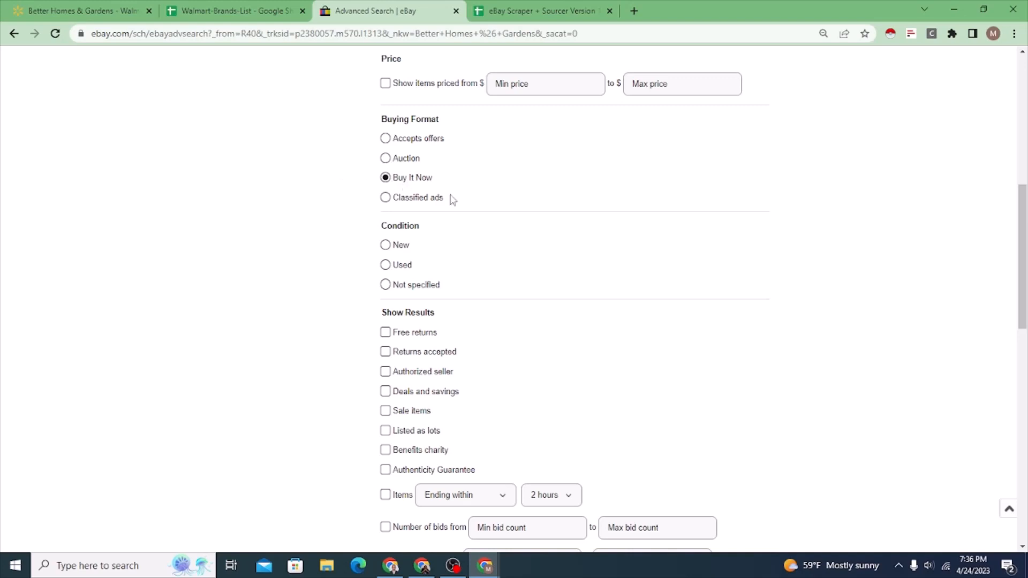
Limit the eBay advanced search to items in New condition located in US Only.
{"action": "scroll", "coordinate": [452, 200], "scroll_direction": "down", "scroll_amount": 1}
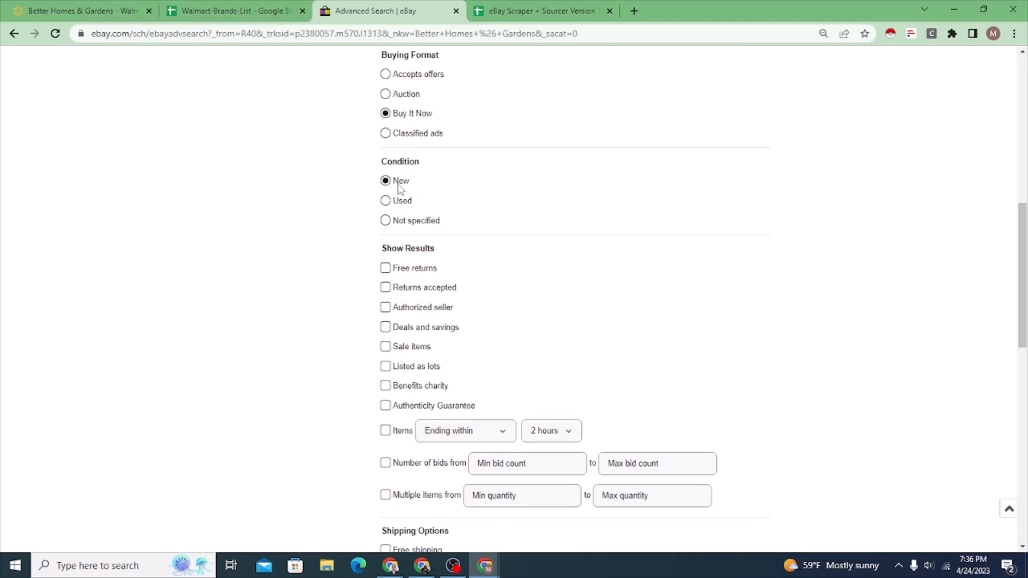
{"action": "scroll", "coordinate": [435, 193], "scroll_direction": "down", "scroll_amount": 2}
{"action": "scroll", "coordinate": [406, 202], "scroll_direction": "up", "scroll_amount": 3}
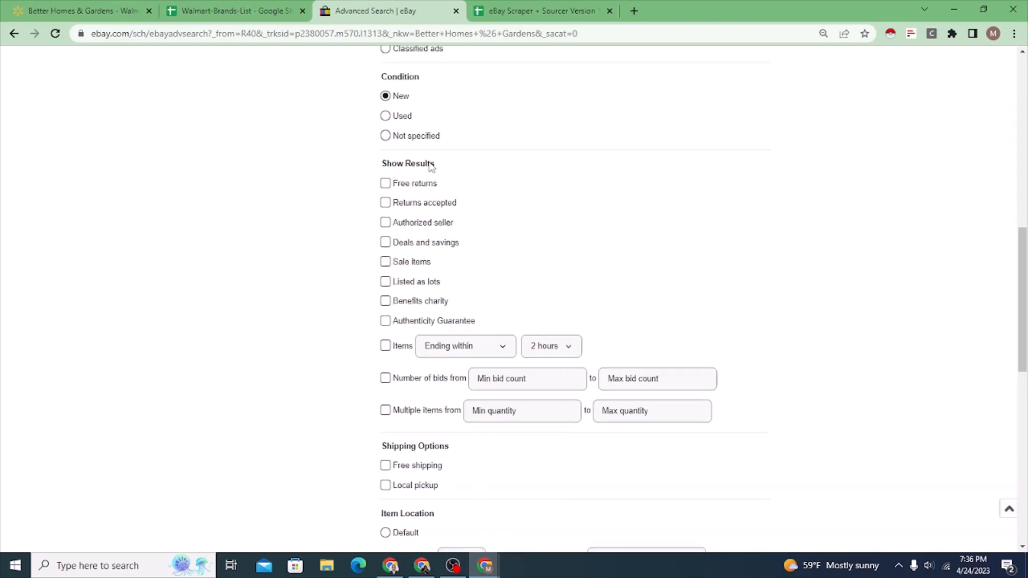
{"action": "scroll", "coordinate": [426, 254], "scroll_direction": "down", "scroll_amount": 3}
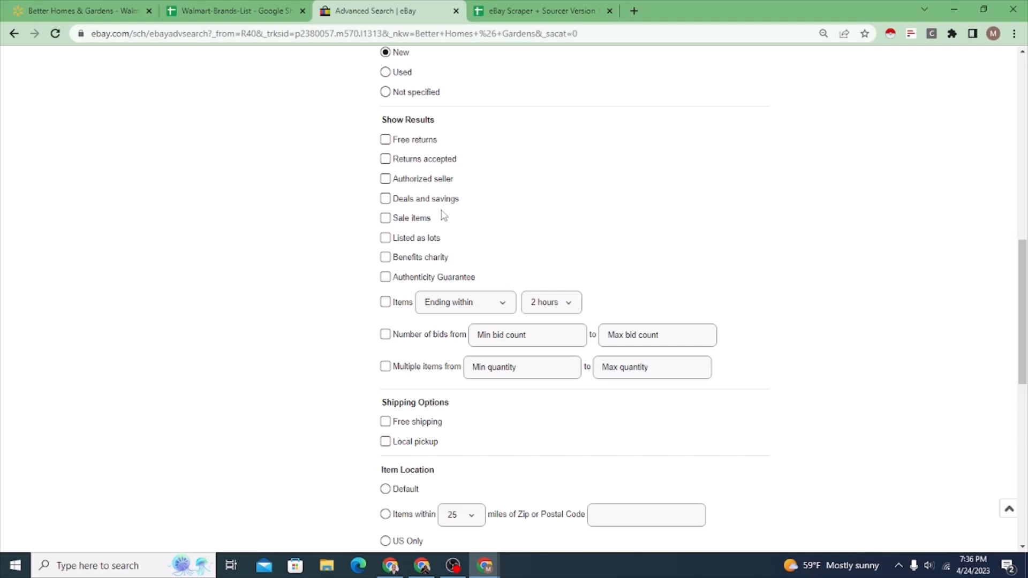
{"action": "scroll", "coordinate": [444, 215], "scroll_direction": "up", "scroll_amount": 2}
{"action": "scroll", "coordinate": [448, 292], "scroll_direction": "down", "scroll_amount": 3}
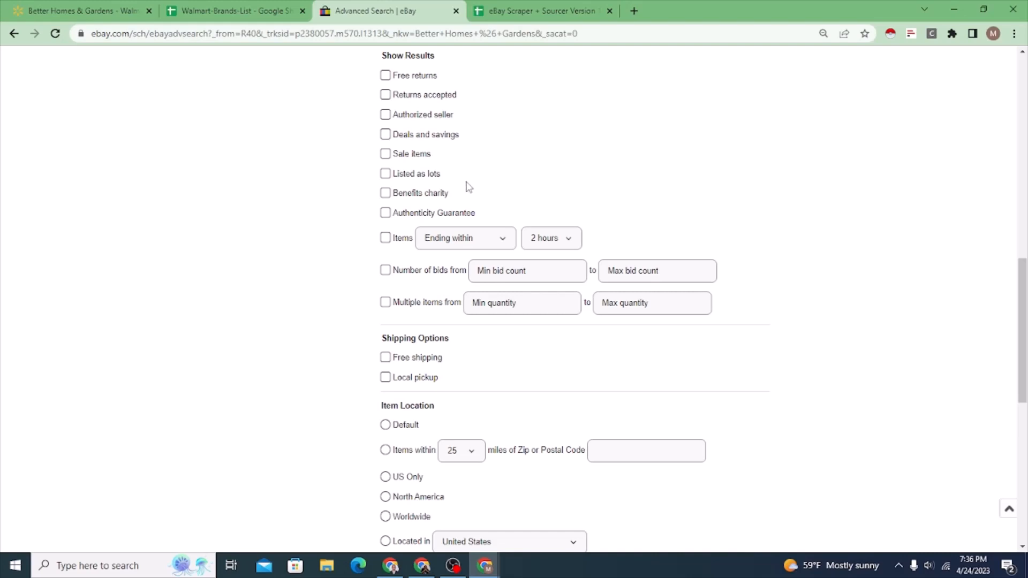
{"action": "scroll", "coordinate": [471, 191], "scroll_direction": "down", "scroll_amount": 2}
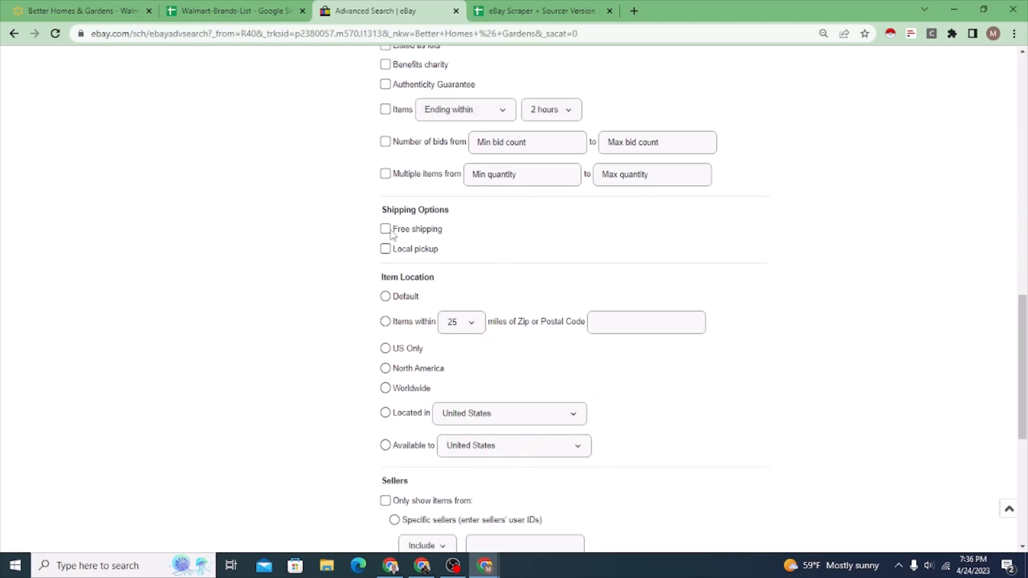
{"action": "scroll", "coordinate": [450, 262], "scroll_direction": "down", "scroll_amount": 1}
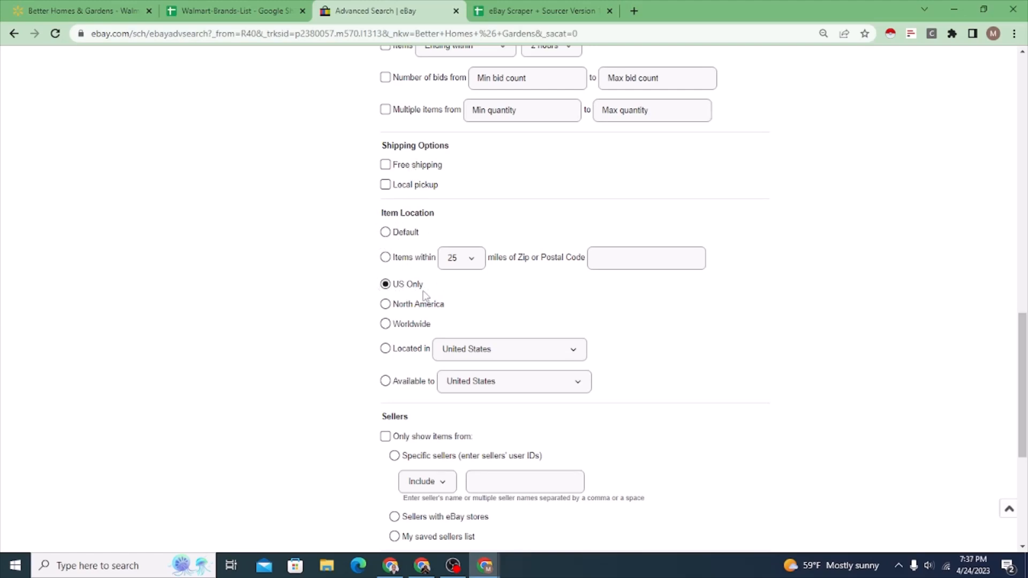
Set the results per page to 60 and run the advanced search for Better Homes & Gardens.
{"action": "scroll", "coordinate": [424, 296], "scroll_direction": "down", "scroll_amount": 2}
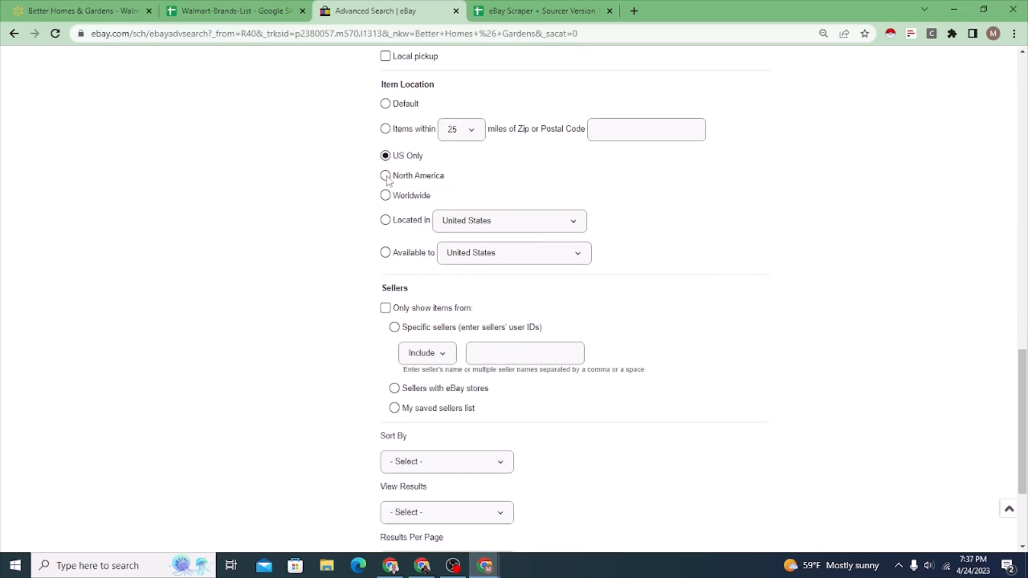
{"action": "scroll", "coordinate": [426, 222], "scroll_direction": "down", "scroll_amount": 2}
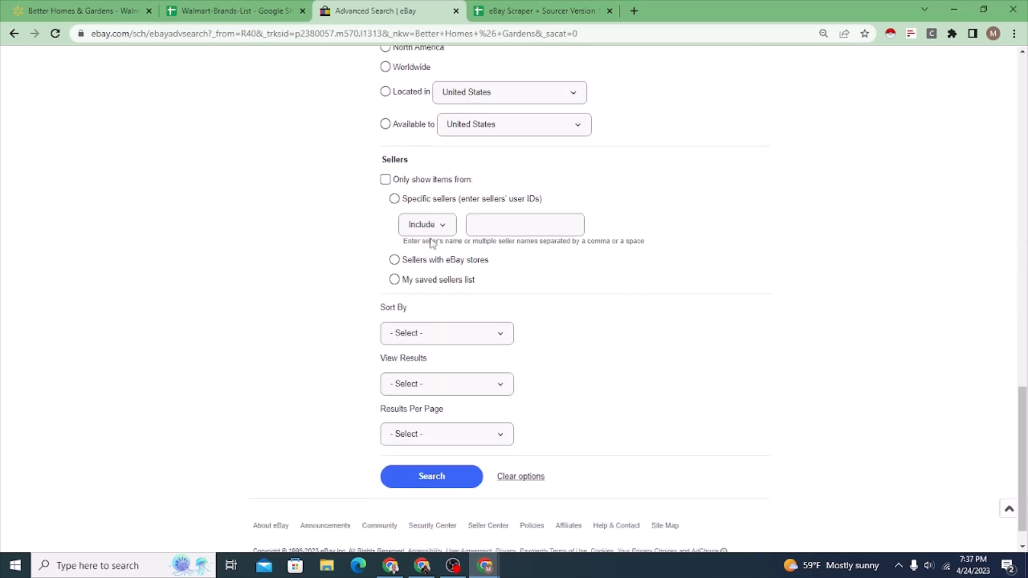
{"action": "scroll", "coordinate": [456, 285], "scroll_direction": "down", "scroll_amount": 1}
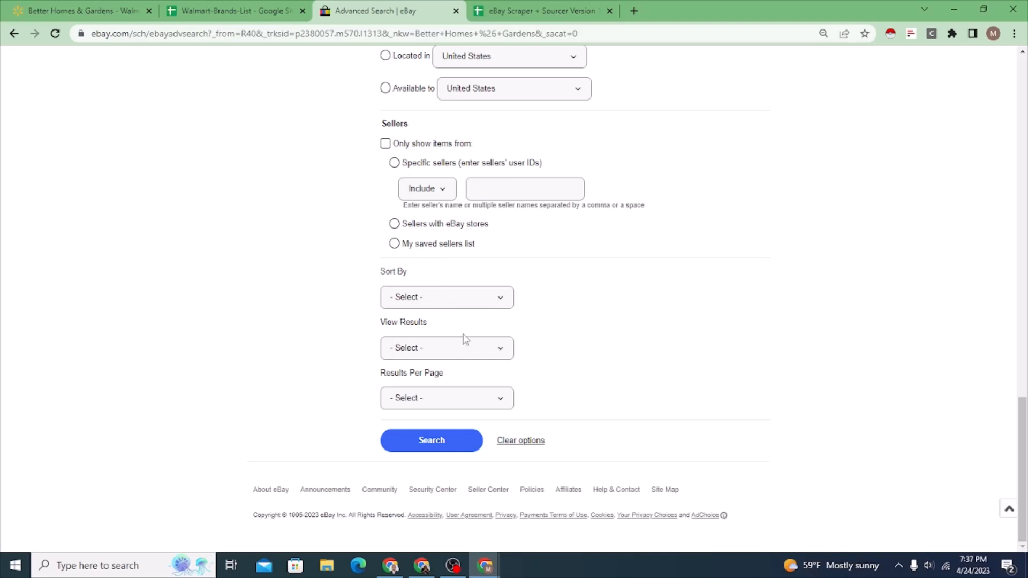
{"action": "left_click", "coordinate": [505, 402]}
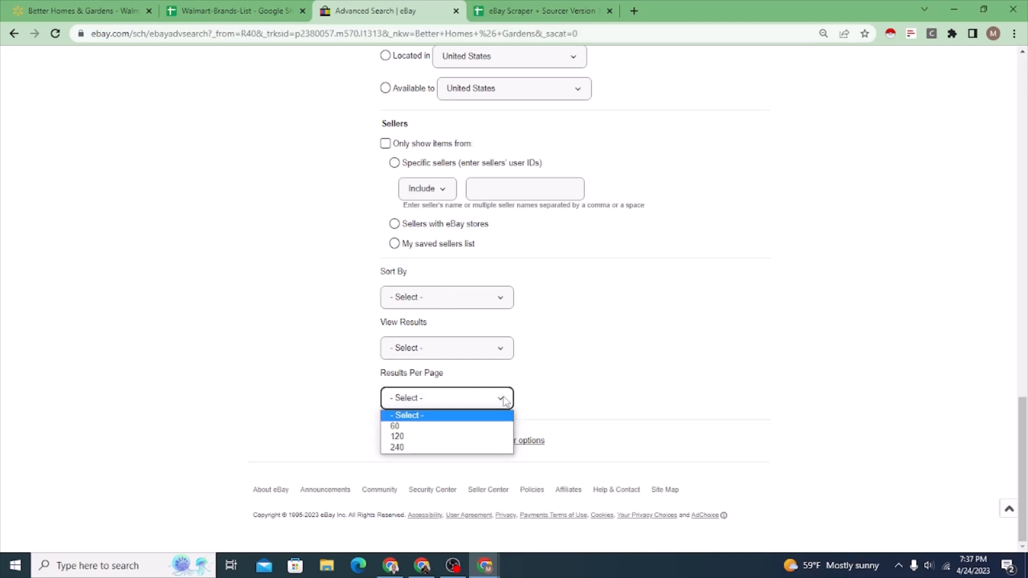
{"action": "left_click", "coordinate": [436, 426]}
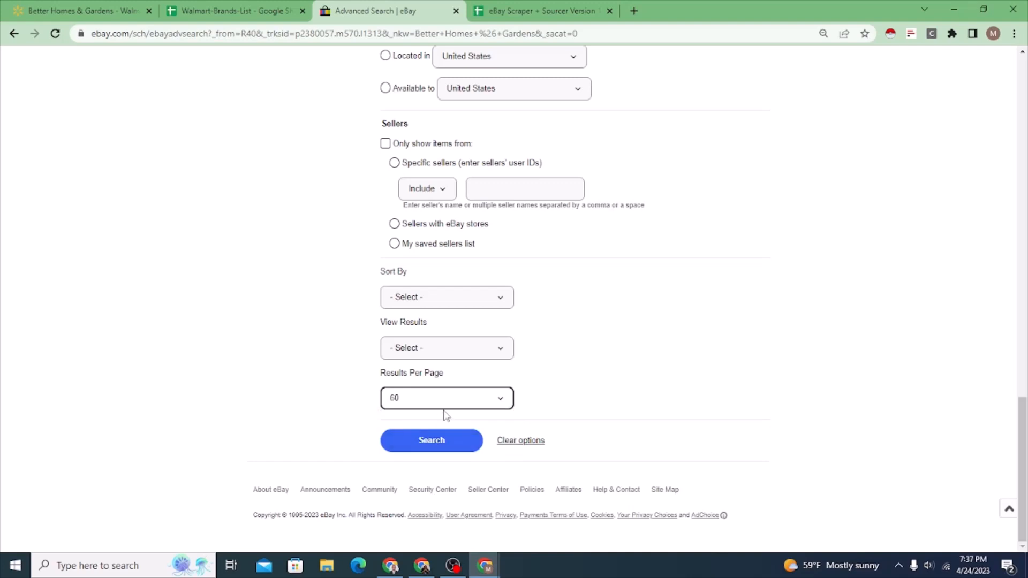
{"action": "left_click", "coordinate": [505, 406]}
{"action": "left_click", "coordinate": [412, 444]}
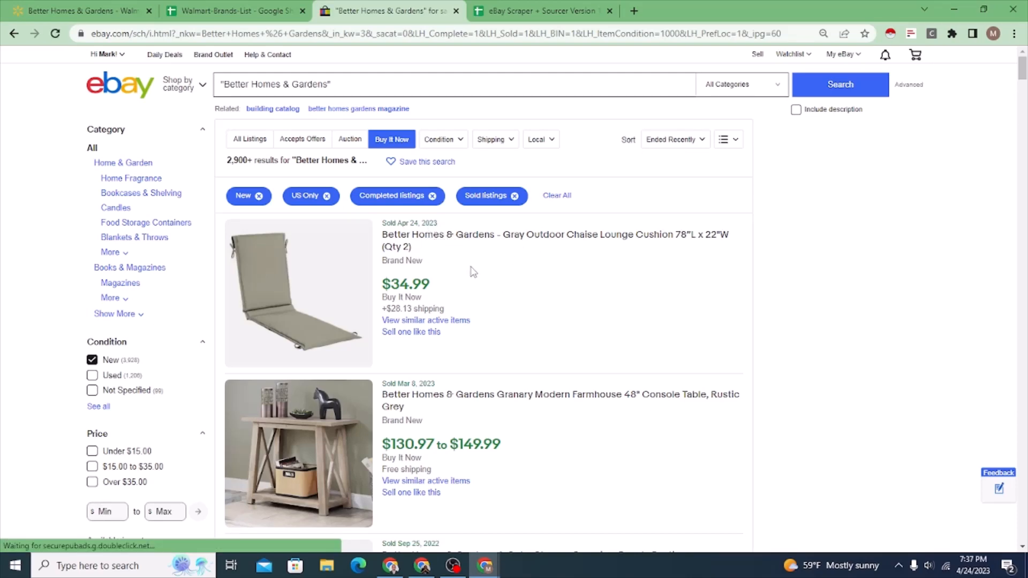
Look through the sold Better Homes & Gardens listings and glance at the eBay Scraper + Sourcer sheet.
{"action": "scroll", "coordinate": [510, 262], "scroll_direction": "down", "scroll_amount": 5}
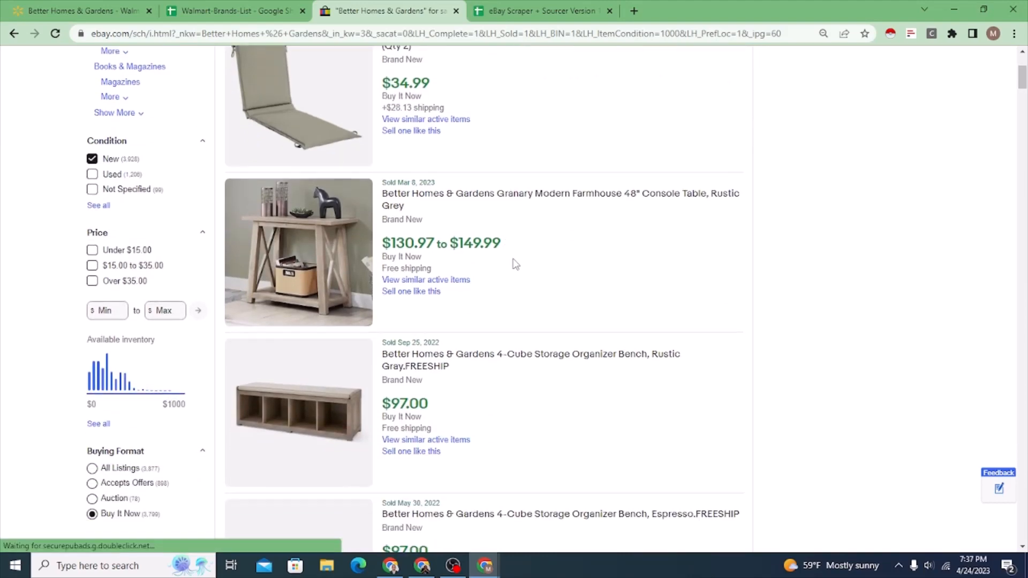
{"action": "scroll", "coordinate": [498, 310], "scroll_direction": "down", "scroll_amount": 2}
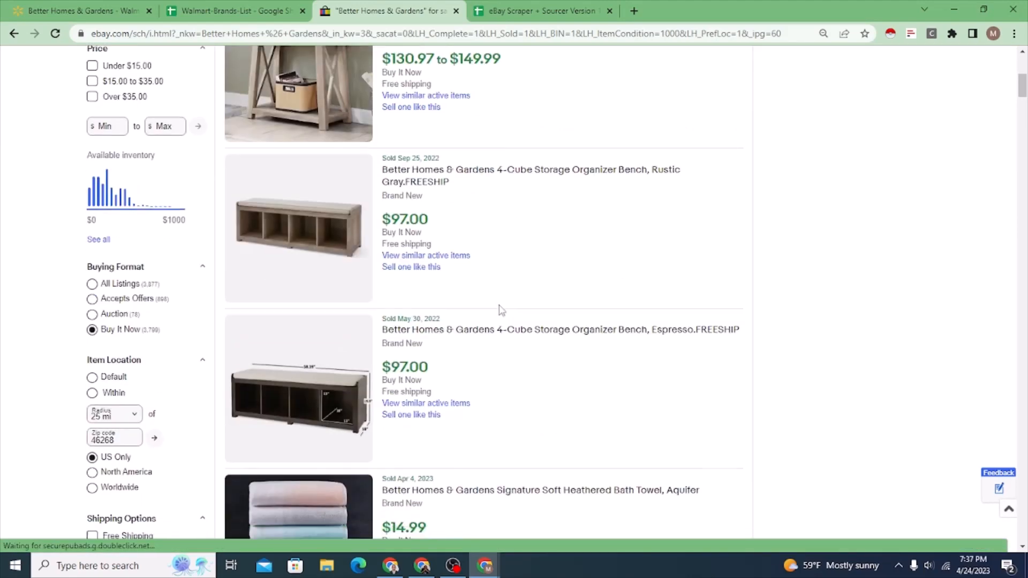
{"action": "scroll", "coordinate": [502, 308], "scroll_direction": "up", "scroll_amount": 3}
{"action": "scroll", "coordinate": [500, 306], "scroll_direction": "up", "scroll_amount": 2}
{"action": "left_click", "coordinate": [545, 9]}
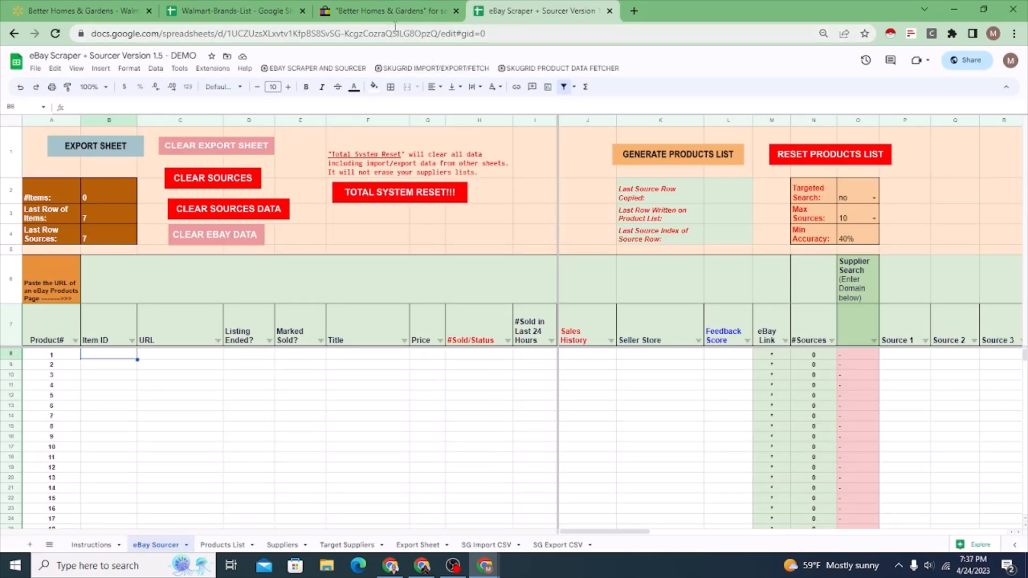
{"action": "left_click", "coordinate": [388, 7]}
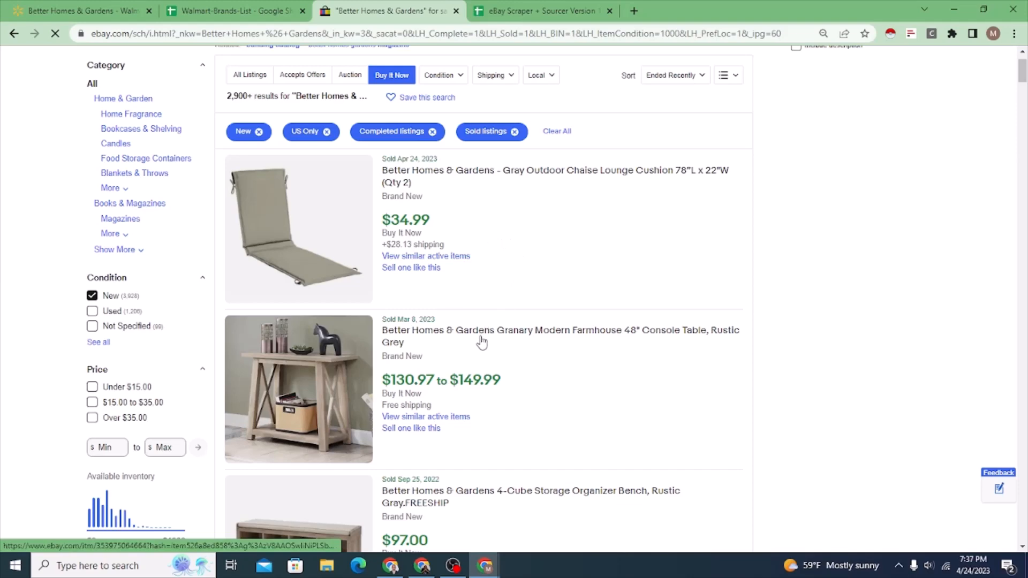
Open the sold 4-Cube Storage Organizer Bench, Rustic Gray in a new tab and show its original listing.
{"action": "scroll", "coordinate": [498, 335], "scroll_direction": "down", "scroll_amount": 6}
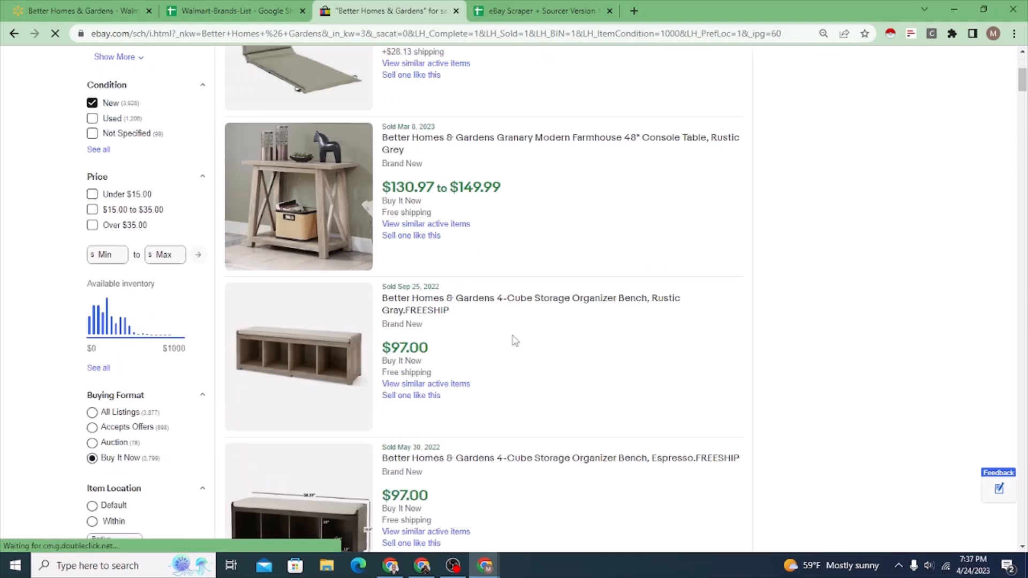
{"action": "right_click", "coordinate": [417, 170]}
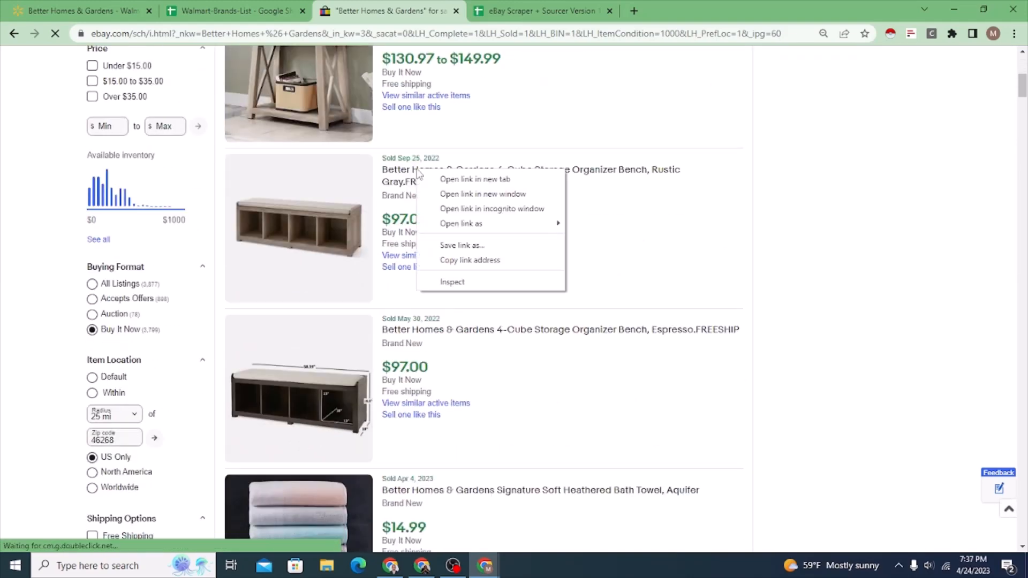
{"action": "left_click", "coordinate": [446, 180]}
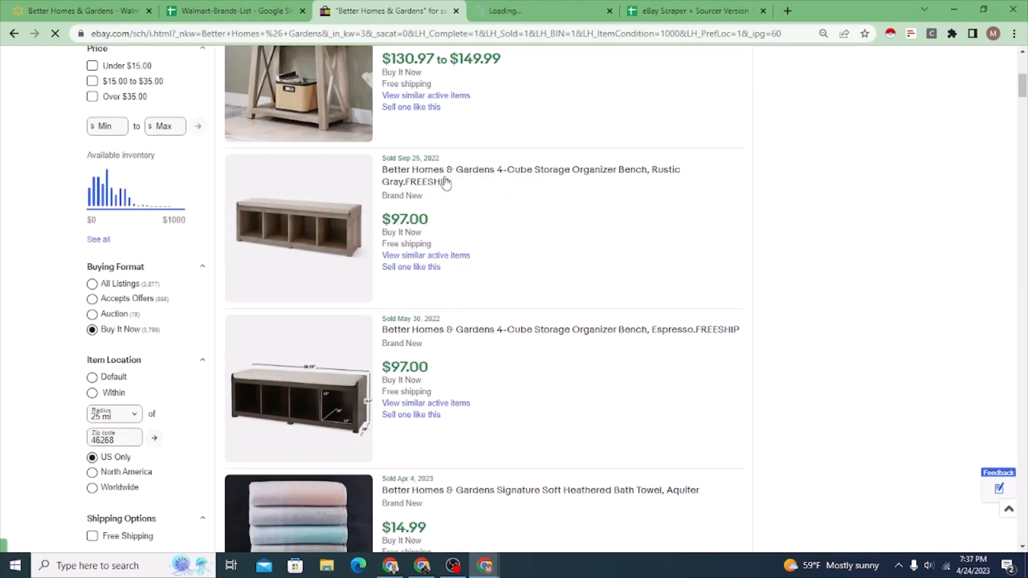
{"action": "left_click", "coordinate": [519, 7]}
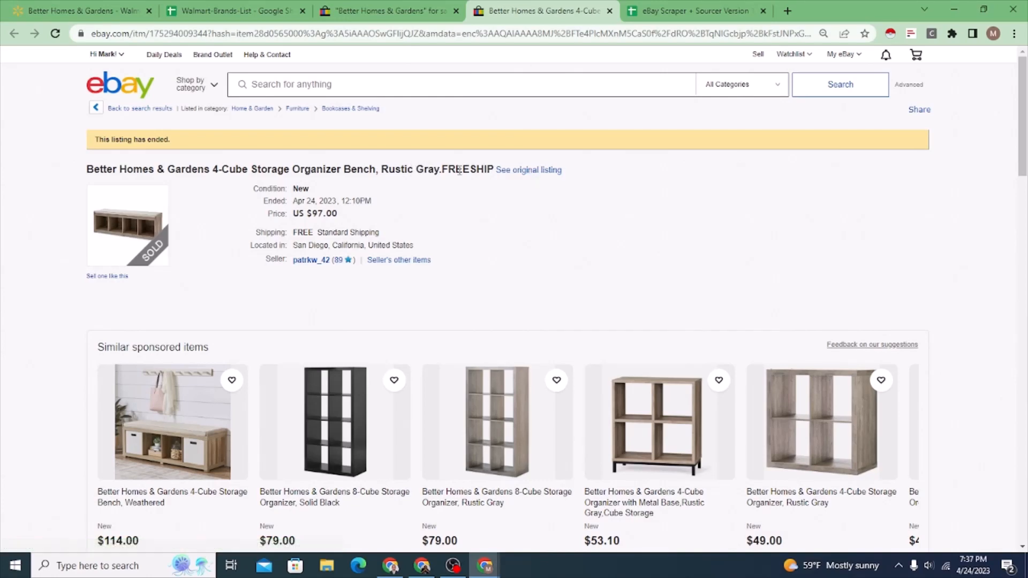
{"action": "left_click_drag", "start_coordinate": [439, 170], "coordinate": [293, 170]}
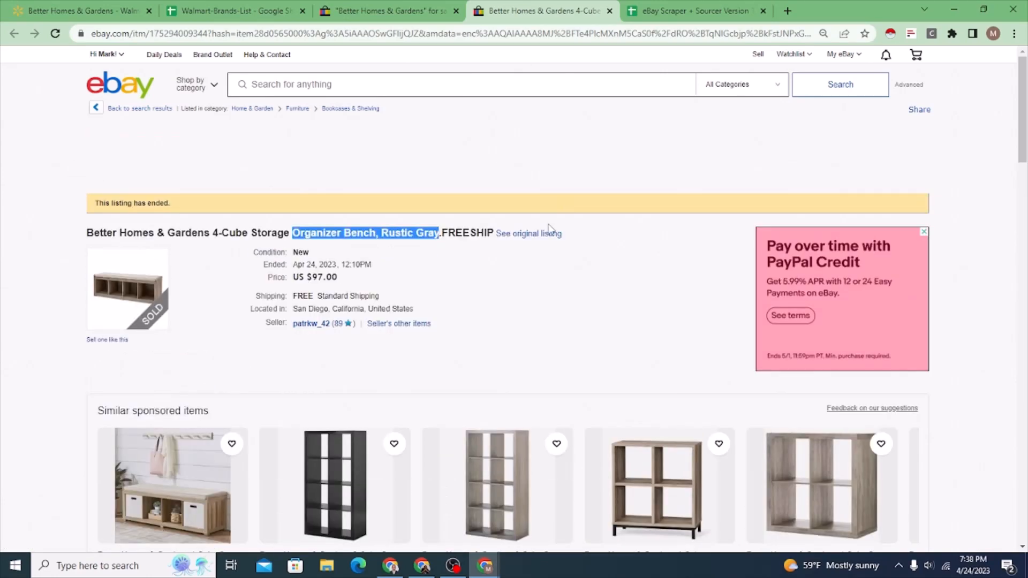
{"action": "left_click", "coordinate": [532, 235]}
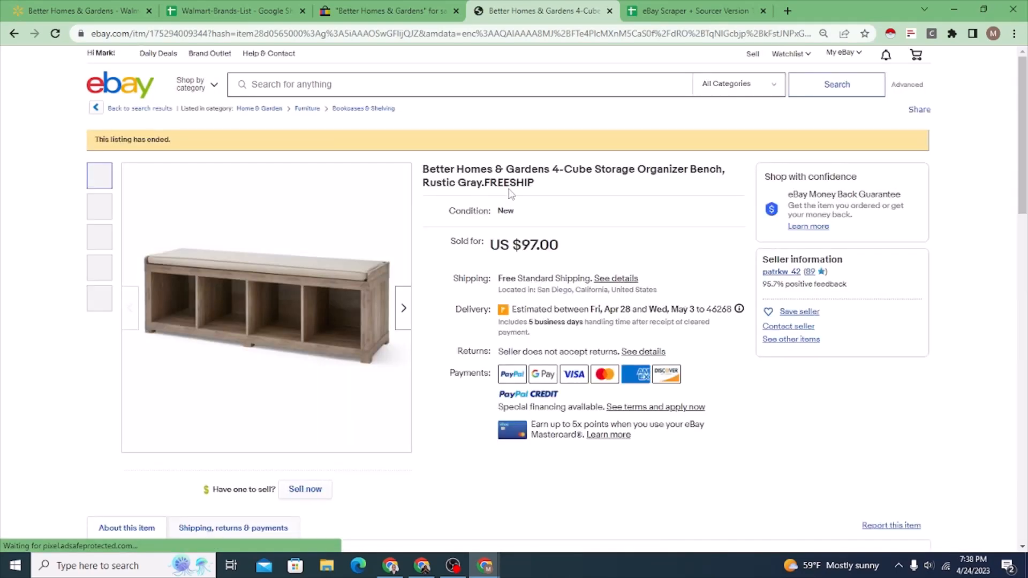
Search Google for the original listing's title up to "Rustic Gray", leaving out FREESHIP.
{"action": "left_click_drag", "start_coordinate": [482, 185], "coordinate": [416, 172]}
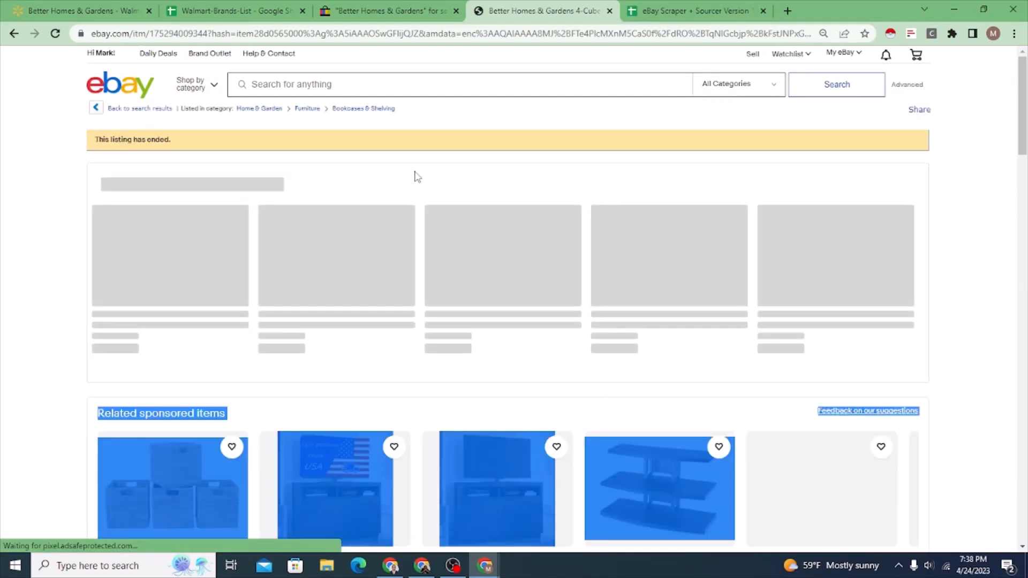
{"action": "scroll", "coordinate": [578, 311], "scroll_direction": "down", "scroll_amount": 6}
{"action": "scroll", "coordinate": [578, 315], "scroll_direction": "down", "scroll_amount": 5}
{"action": "scroll", "coordinate": [535, 279], "scroll_direction": "up", "scroll_amount": 3}
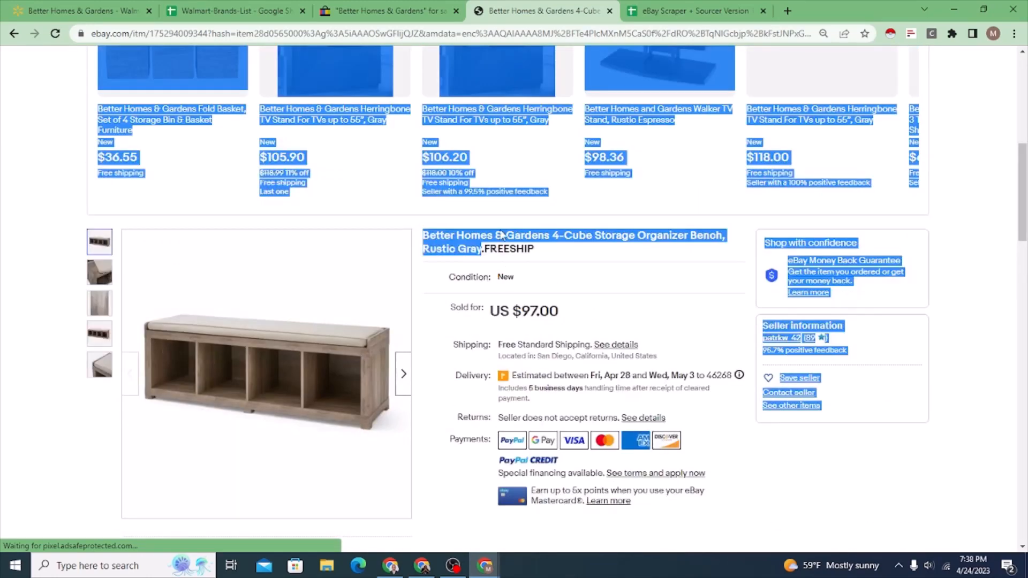
{"action": "left_click", "coordinate": [489, 242]}
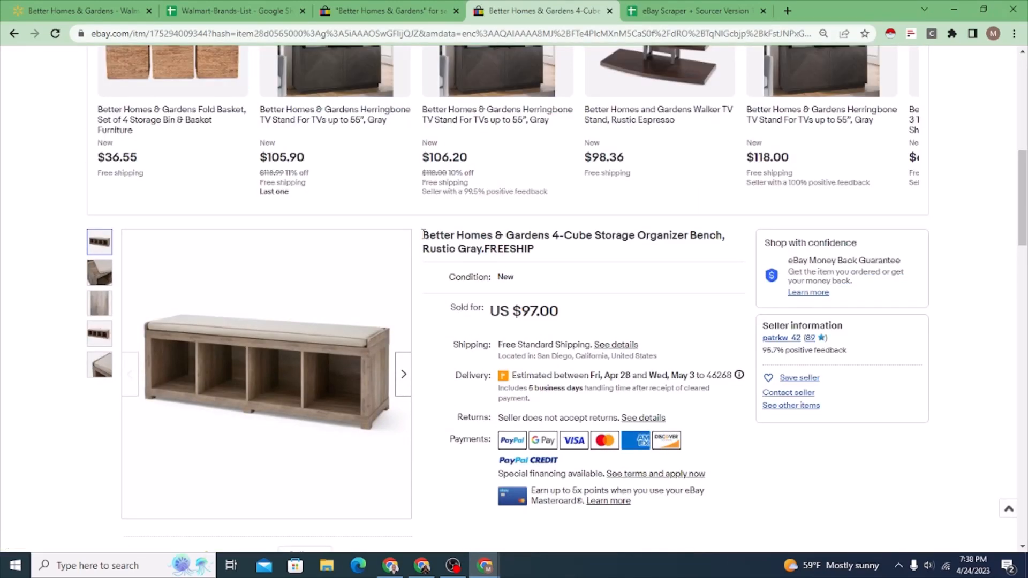
{"action": "left_click_drag", "start_coordinate": [441, 236], "coordinate": [480, 247]}
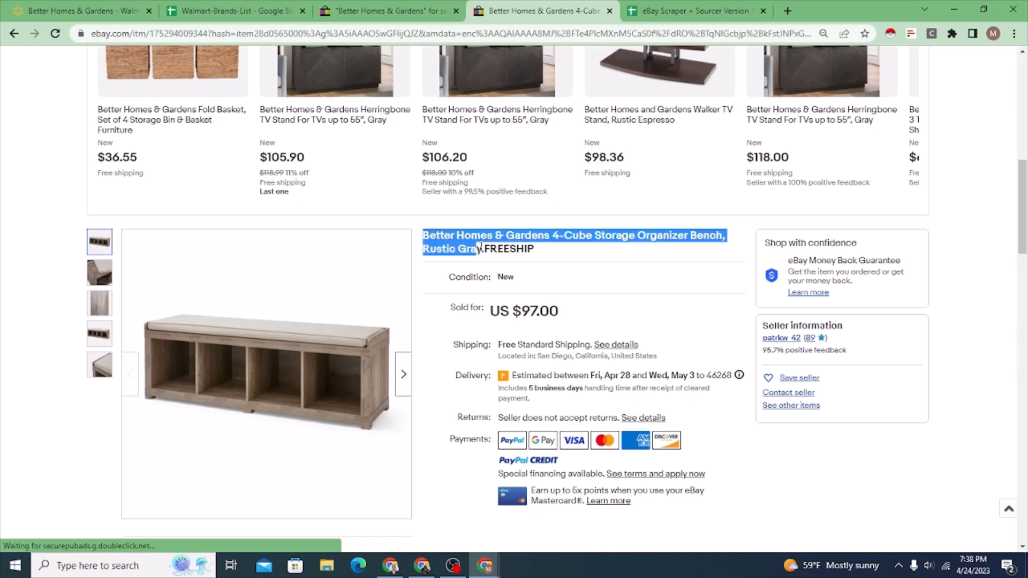
{"action": "right_click", "coordinate": [477, 242]}
{"action": "left_click", "coordinate": [514, 276]}
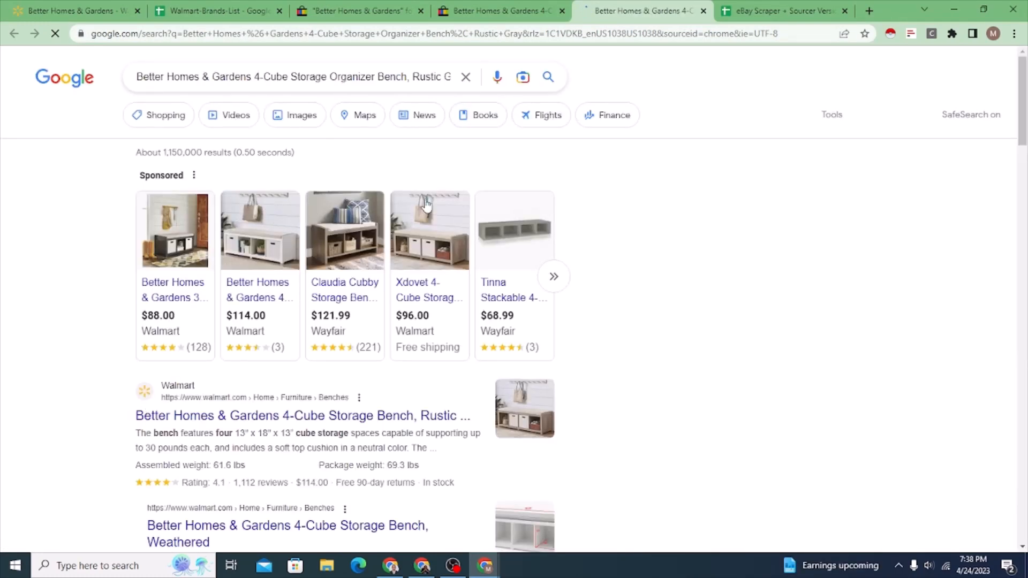
Compare the eBay listing's bench with the Google results and open the Walmart page for the Rustic Gray 4-Cube Storage Bench.
{"action": "left_click", "coordinate": [508, 13]}
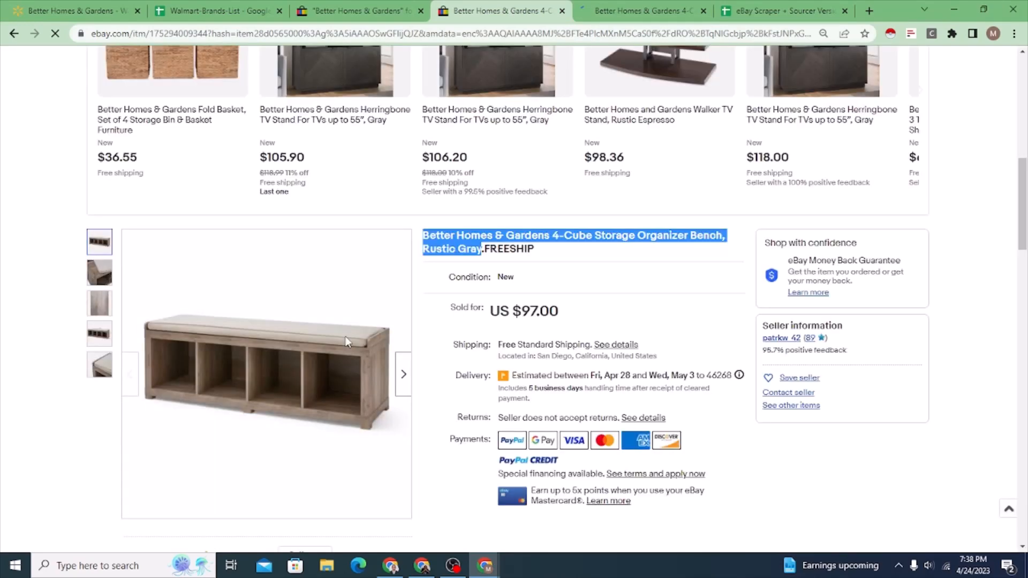
{"action": "left_click", "coordinate": [638, 5]}
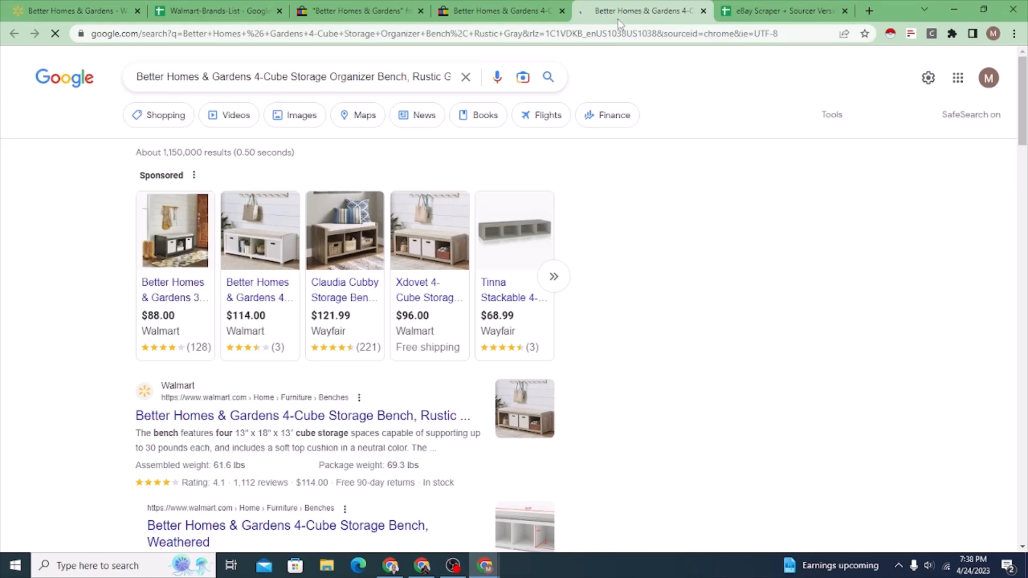
{"action": "left_click", "coordinate": [514, 12]}
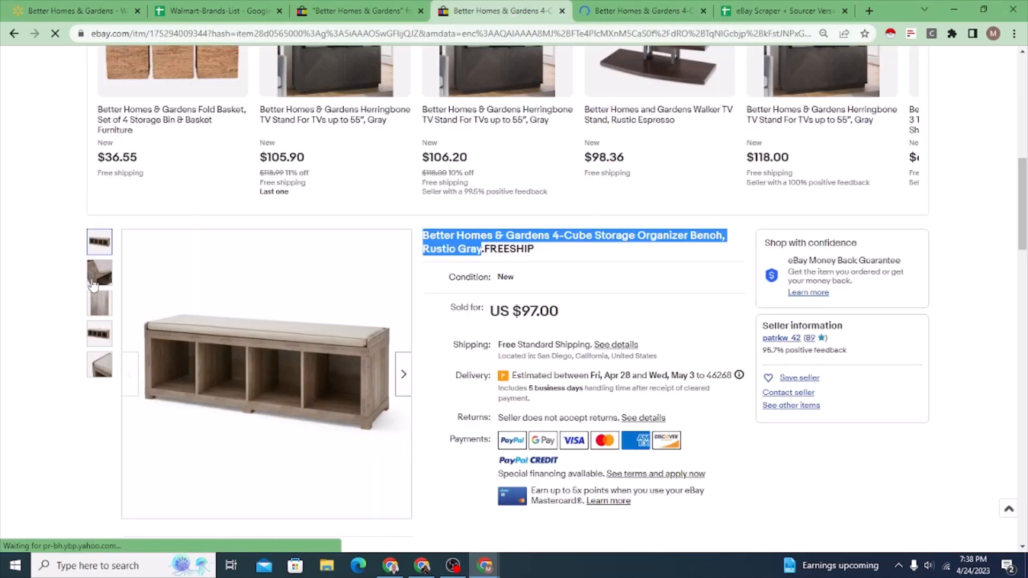
{"action": "left_click", "coordinate": [625, 8]}
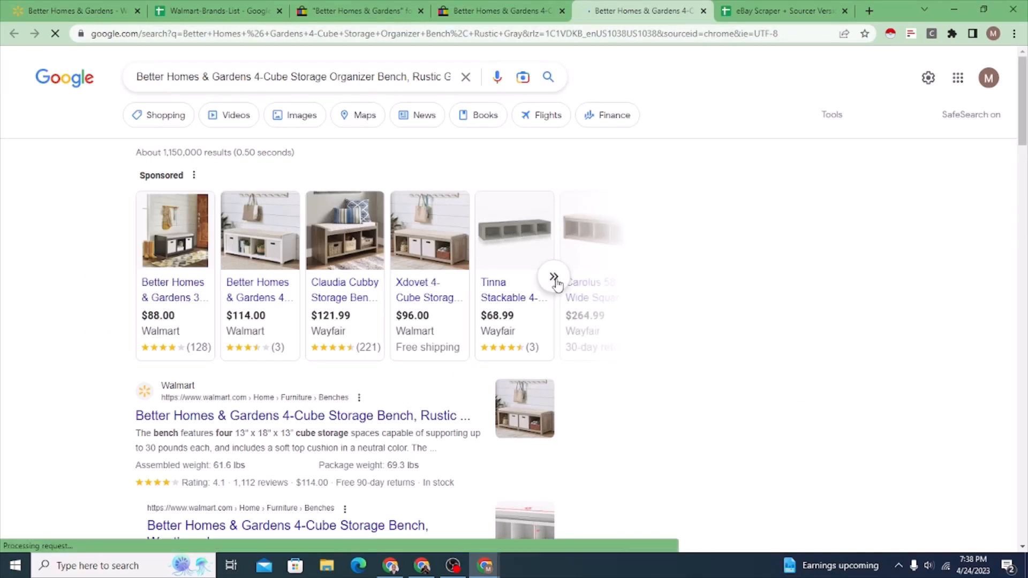
{"action": "left_click", "coordinate": [339, 421]}
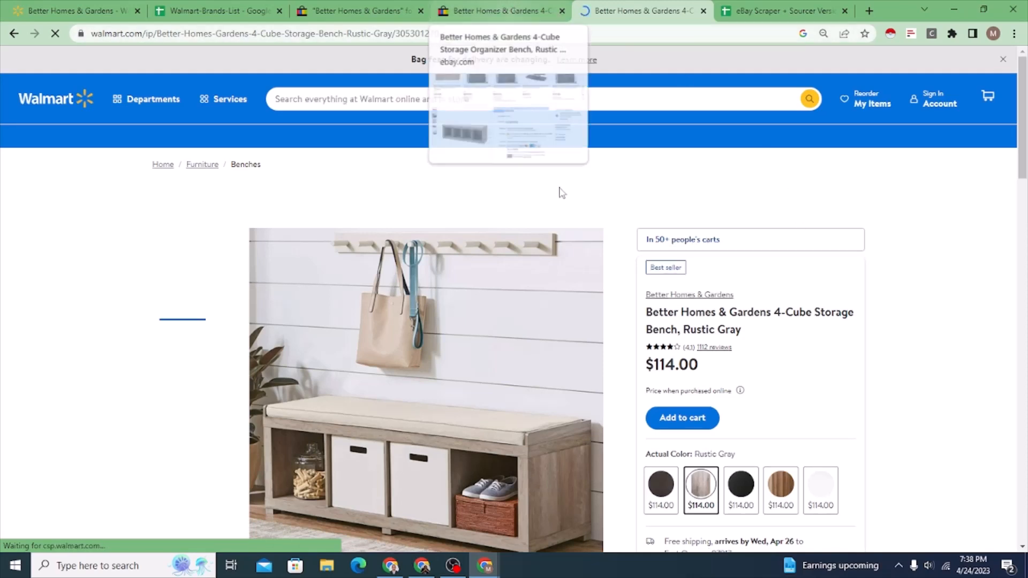
Recheck the bench's eBay listing and return to the start of the sold Better Homes & Gardens results.
{"action": "left_click", "coordinate": [506, 11]}
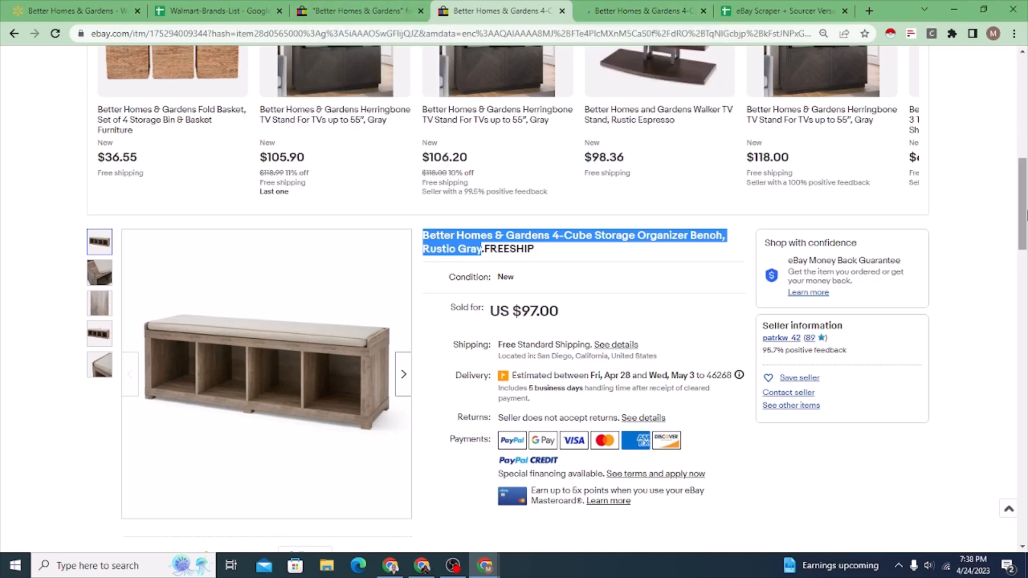
{"action": "left_click", "coordinate": [347, 8]}
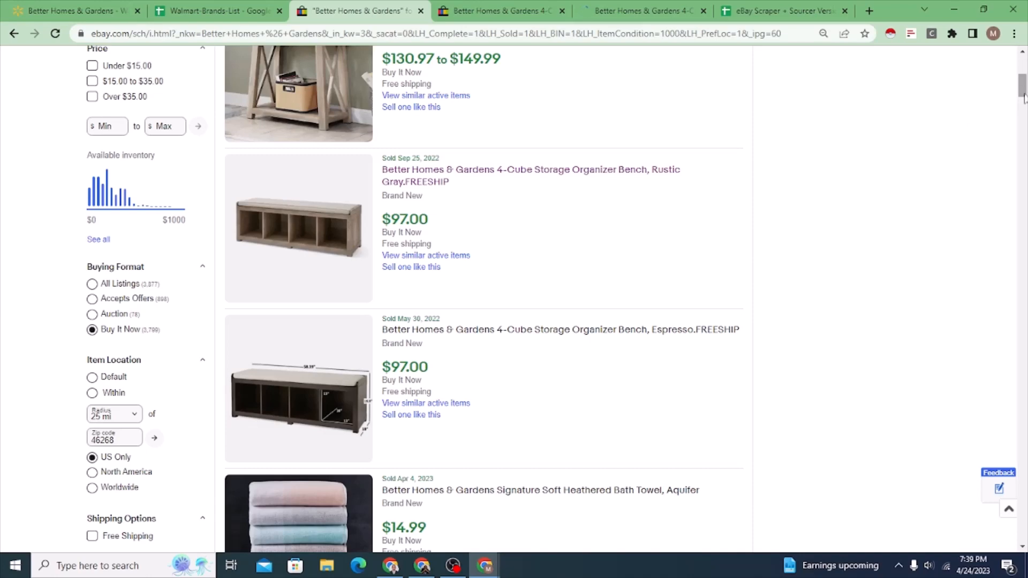
{"action": "left_click_drag", "start_coordinate": [1023, 90], "coordinate": [1023, 65]}
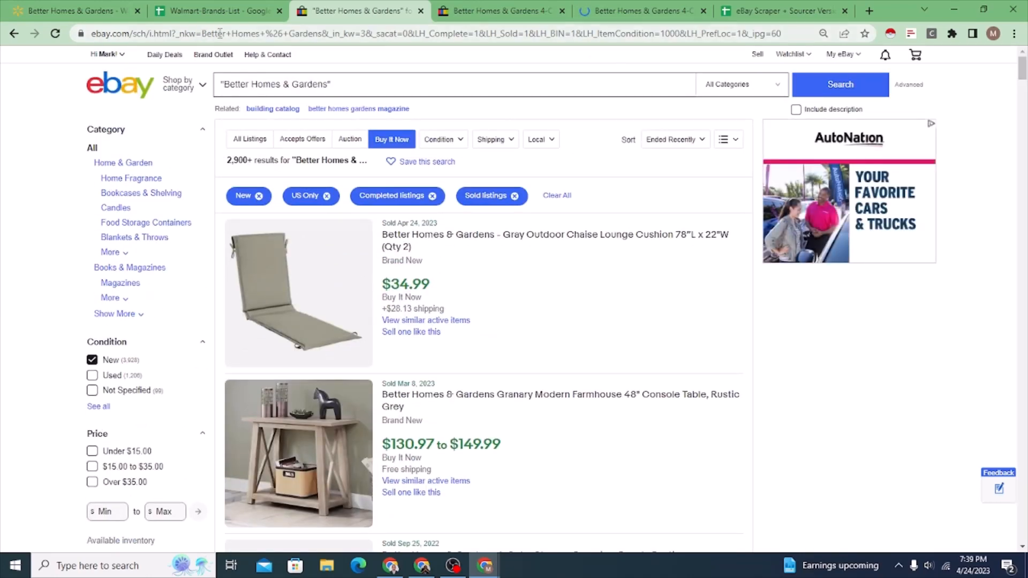
{"action": "left_click", "coordinate": [448, 32]}
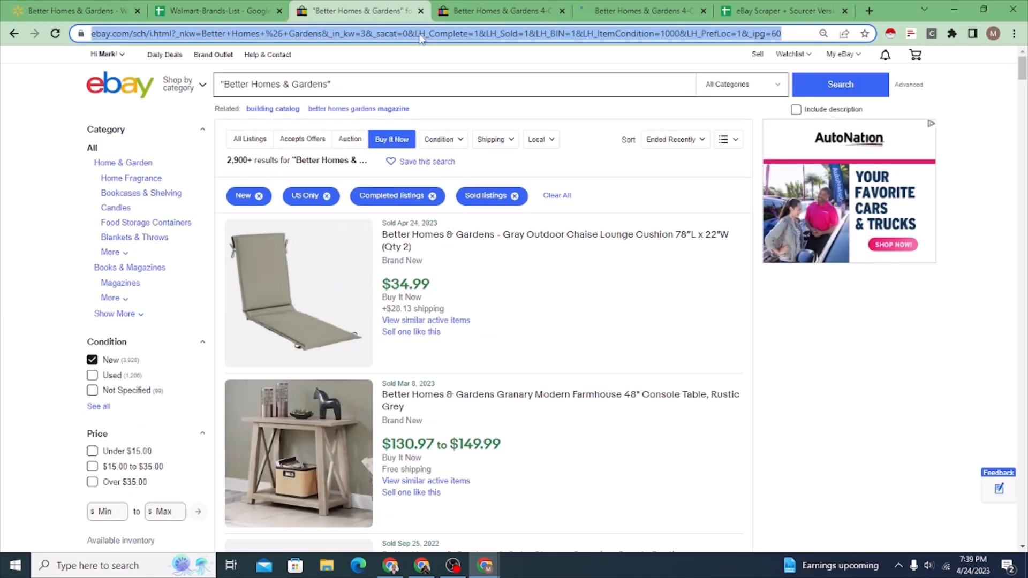
{"action": "right_click", "coordinate": [421, 34]}
{"action": "left_click", "coordinate": [454, 105]}
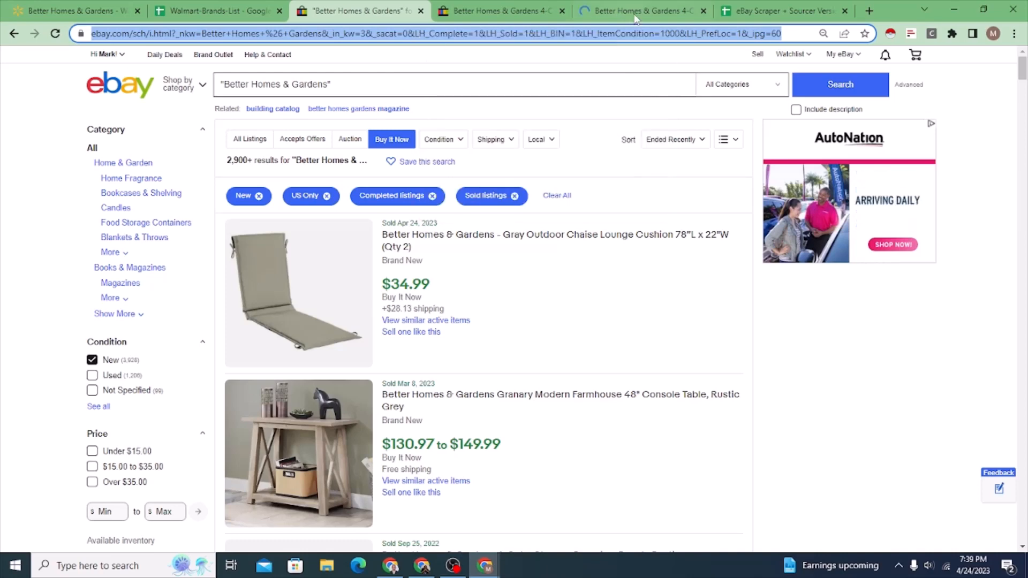
{"action": "left_click", "coordinate": [752, 7]}
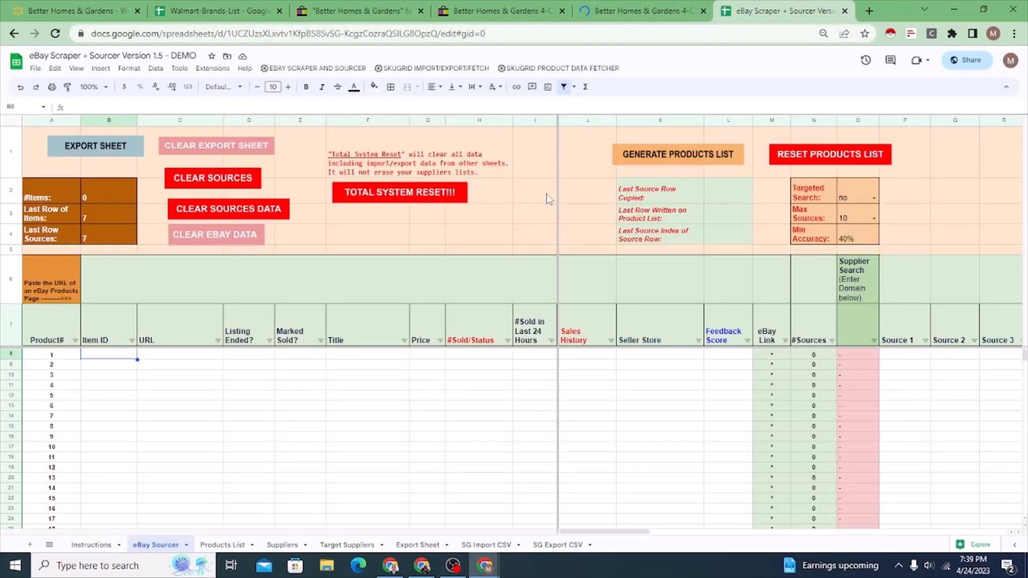
{"action": "left_click", "coordinate": [123, 288]}
{"action": "right_click", "coordinate": [135, 288]}
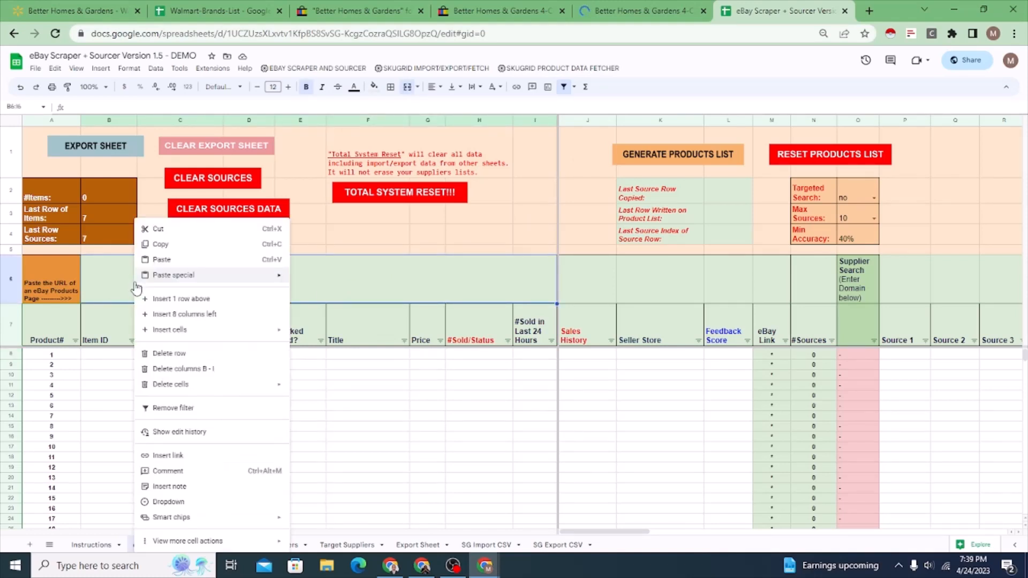
Move the sold Better Homes & Gardens results tab beside the eBay Scraper + Sourcer tab and copy the results page's URL.
{"action": "left_click", "coordinate": [637, 11]}
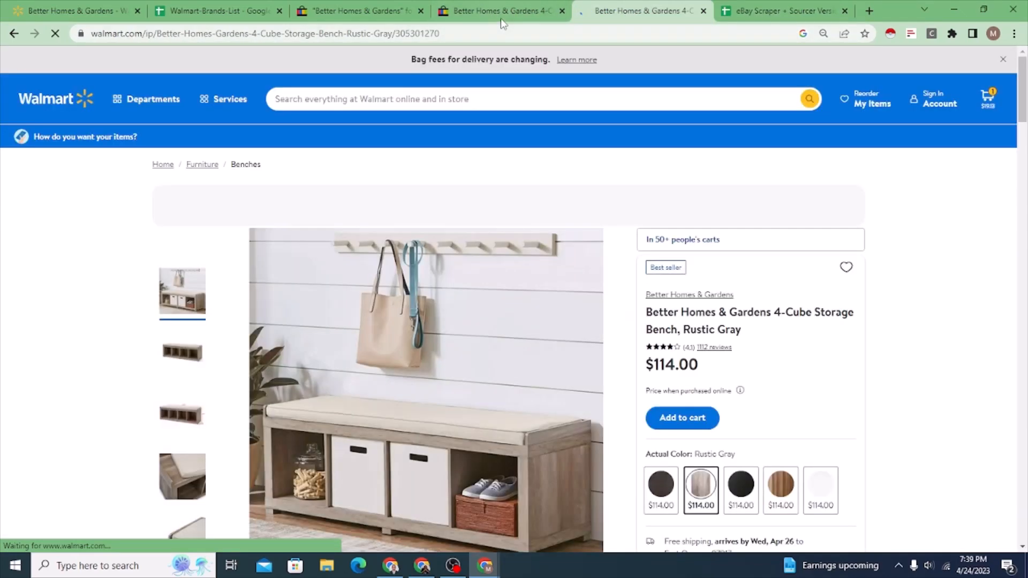
{"action": "left_click", "coordinate": [502, 11]}
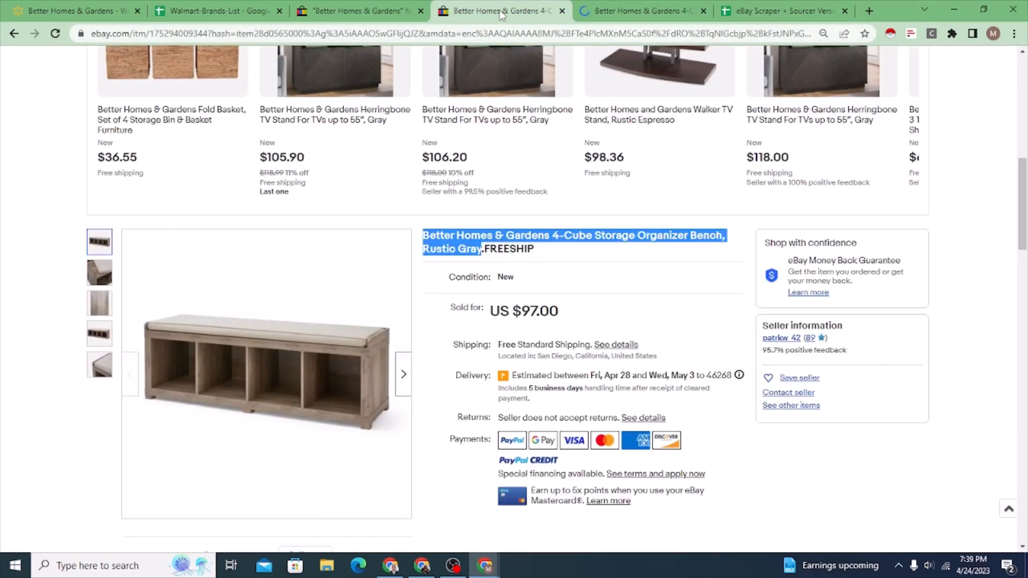
{"action": "left_click_drag", "start_coordinate": [354, 4], "coordinate": [609, 18]}
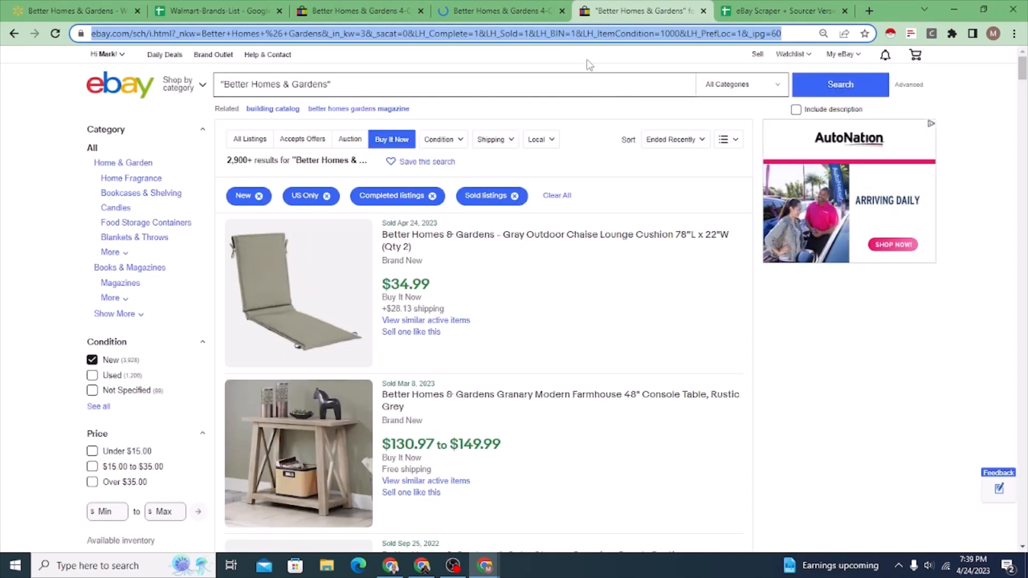
{"action": "right_click", "coordinate": [571, 34]}
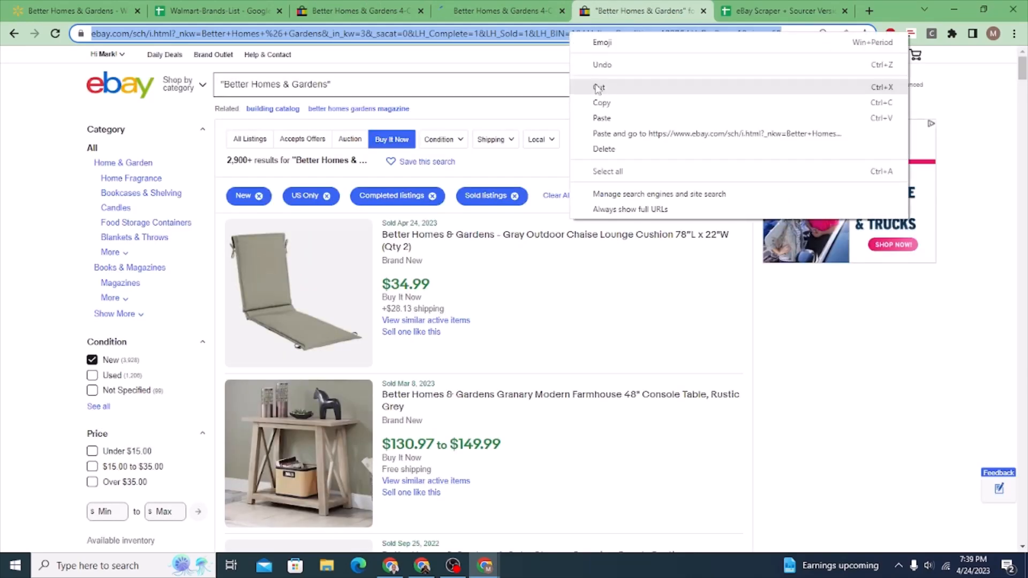
{"action": "left_click", "coordinate": [601, 102]}
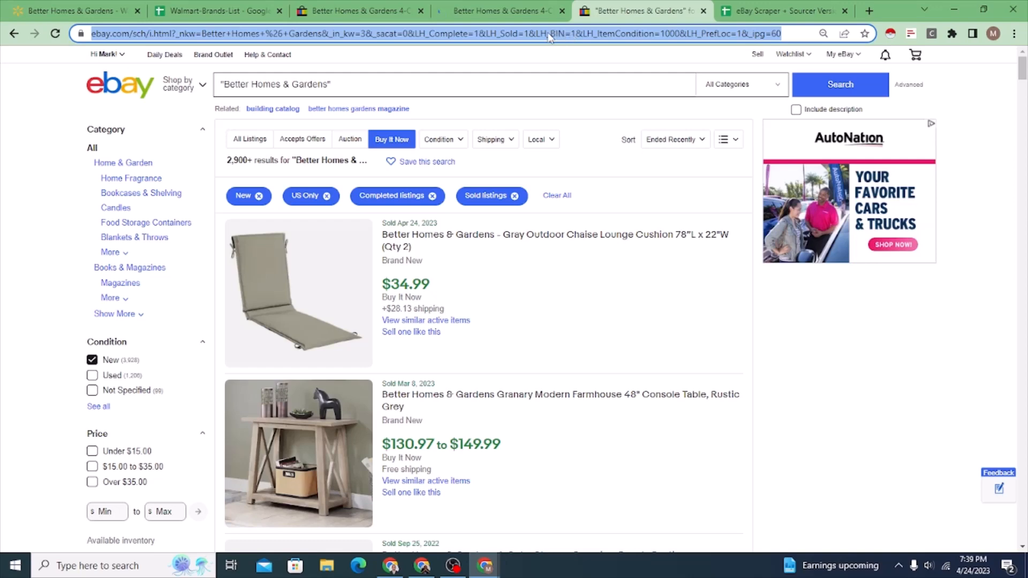
Switch to the eBay Scraper + Sourcer sheet and paste the results URL into its eBay Products Page URL cell.
{"action": "left_click", "coordinate": [783, 5]}
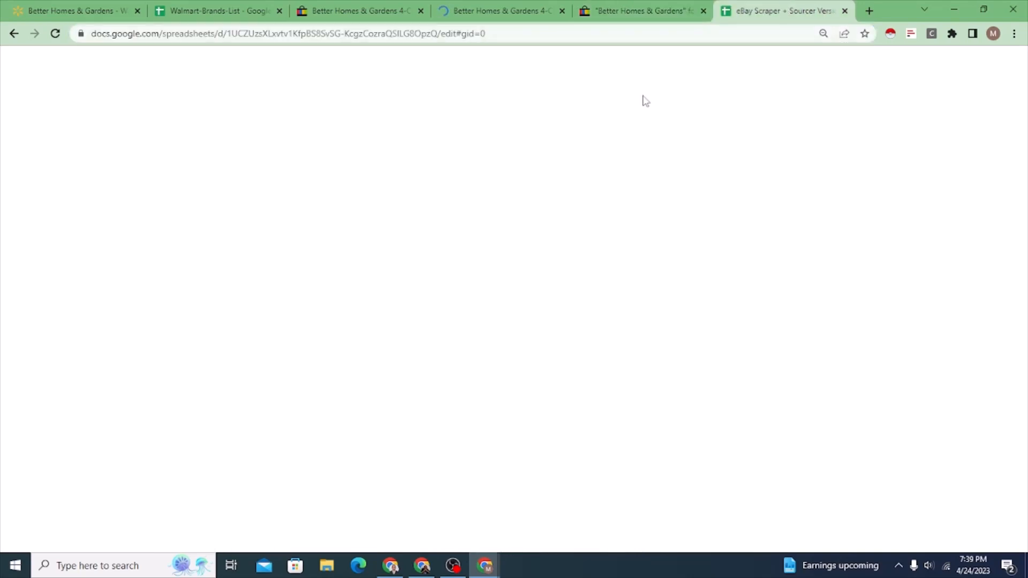
{"action": "right_click", "coordinate": [181, 278]}
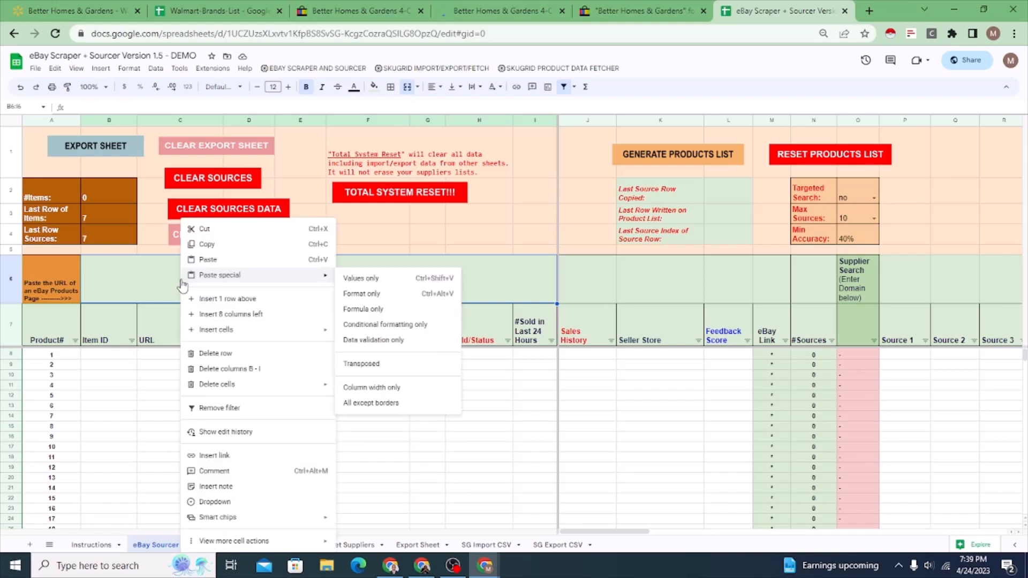
{"action": "left_click", "coordinate": [232, 262]}
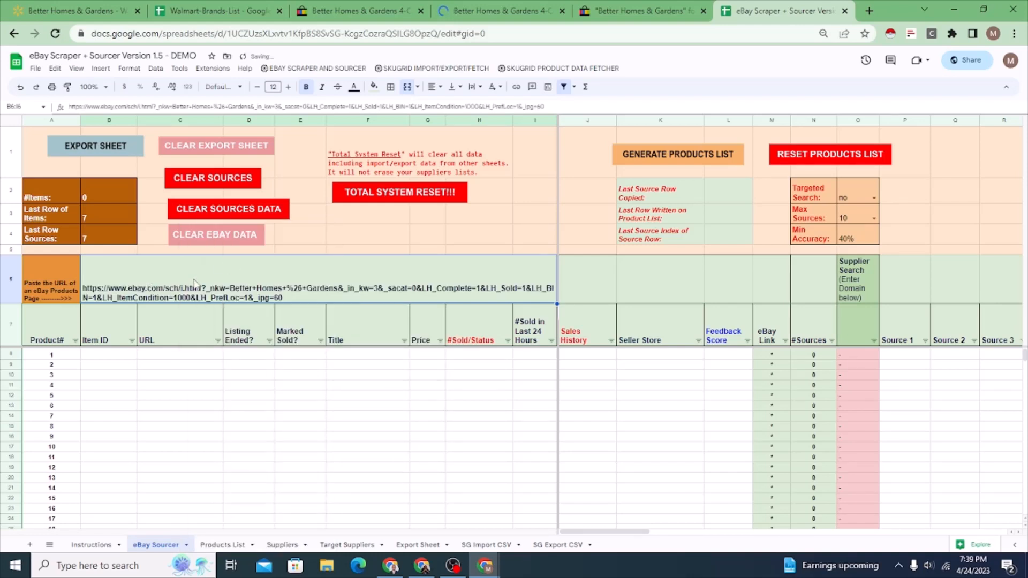
Run Extract Current Ebay Page from the eBay scraper and sourcer commands on the pasted URL.
{"action": "left_click", "coordinate": [99, 355]}
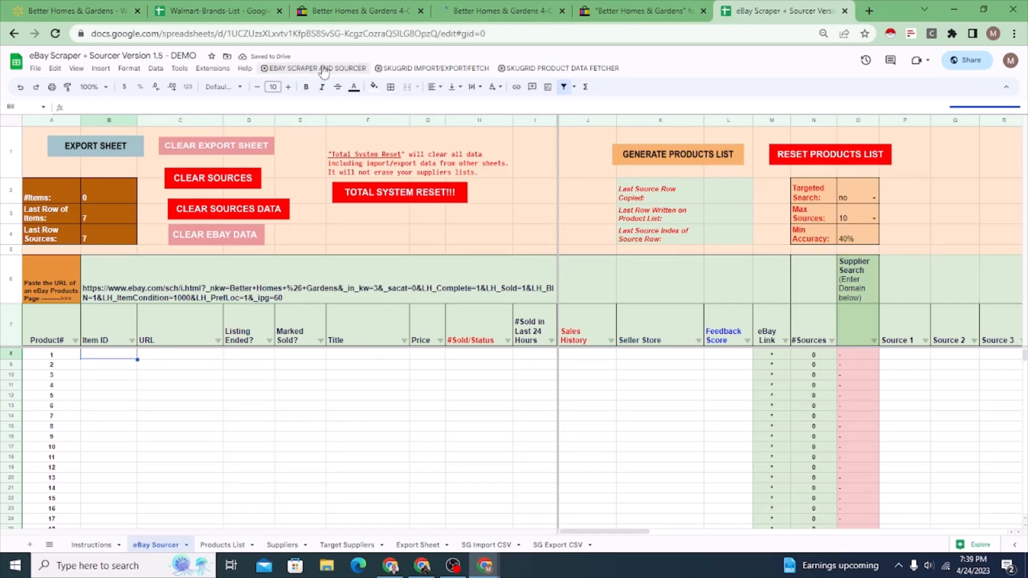
{"action": "left_click", "coordinate": [324, 68]}
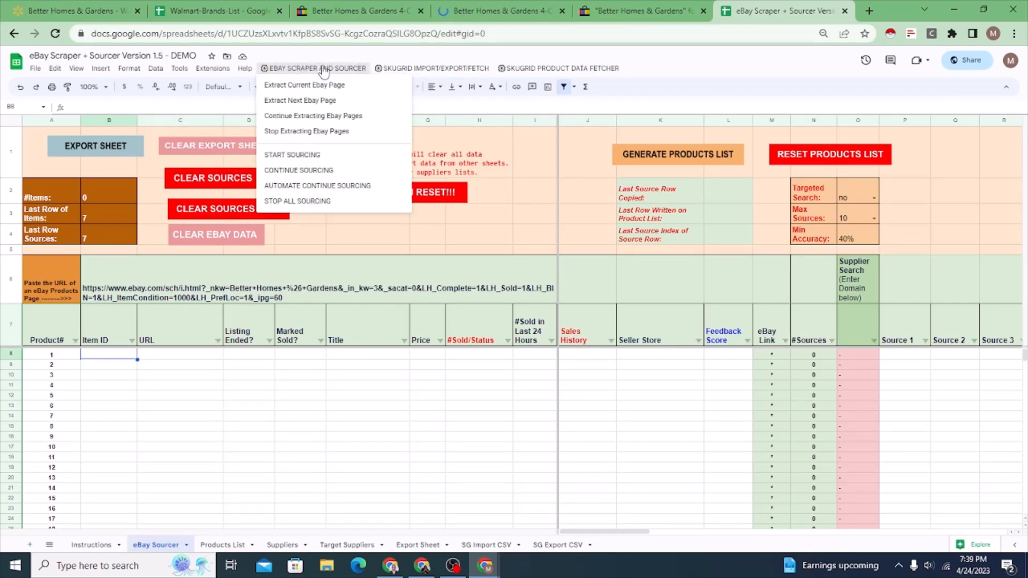
{"action": "left_click", "coordinate": [304, 86]}
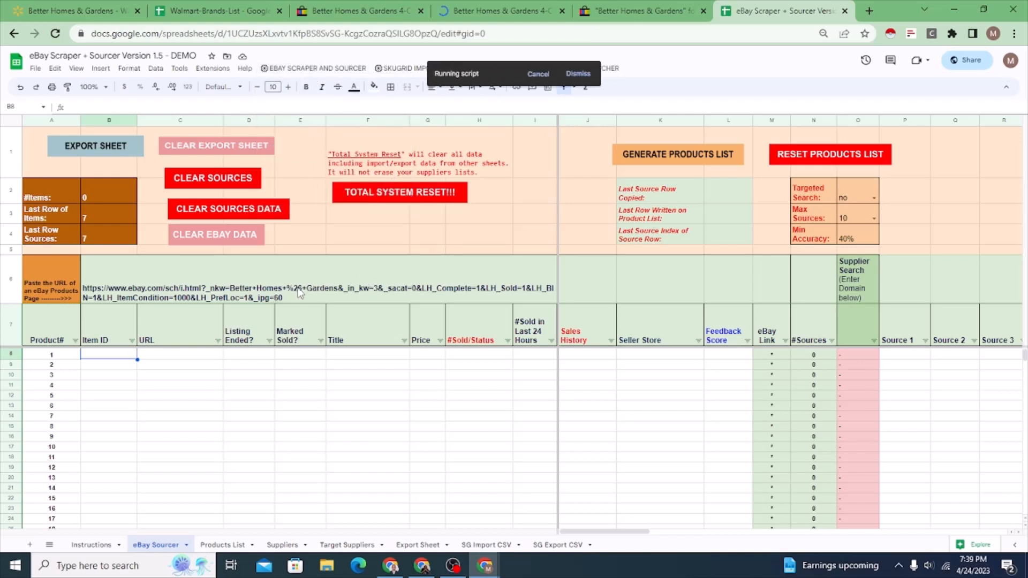
Look over the sold Better Homes & Gardens listings on the page being extracted and return to the scraper sheet.
{"action": "left_click", "coordinate": [315, 293]}
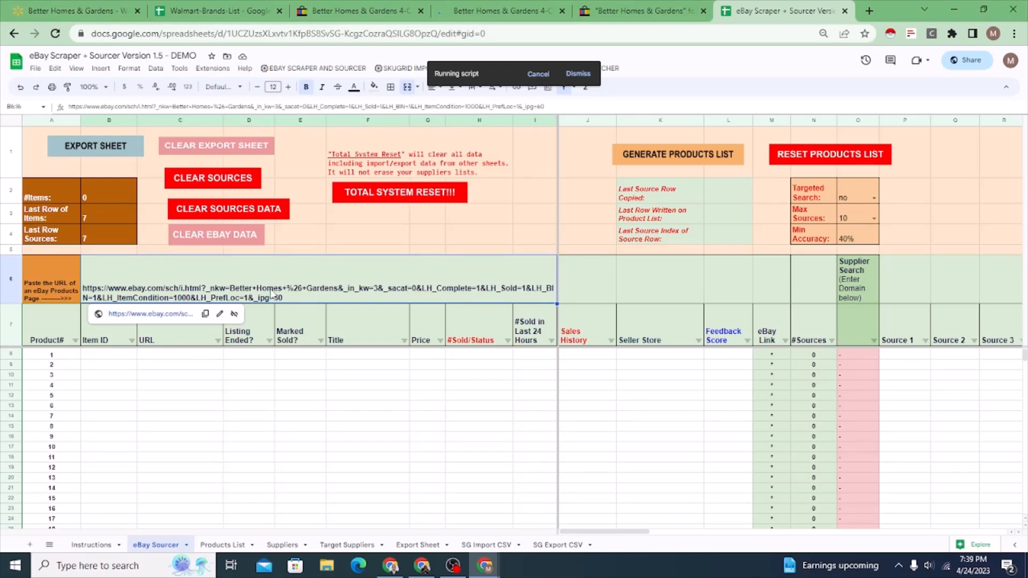
{"action": "left_click", "coordinate": [363, 10]}
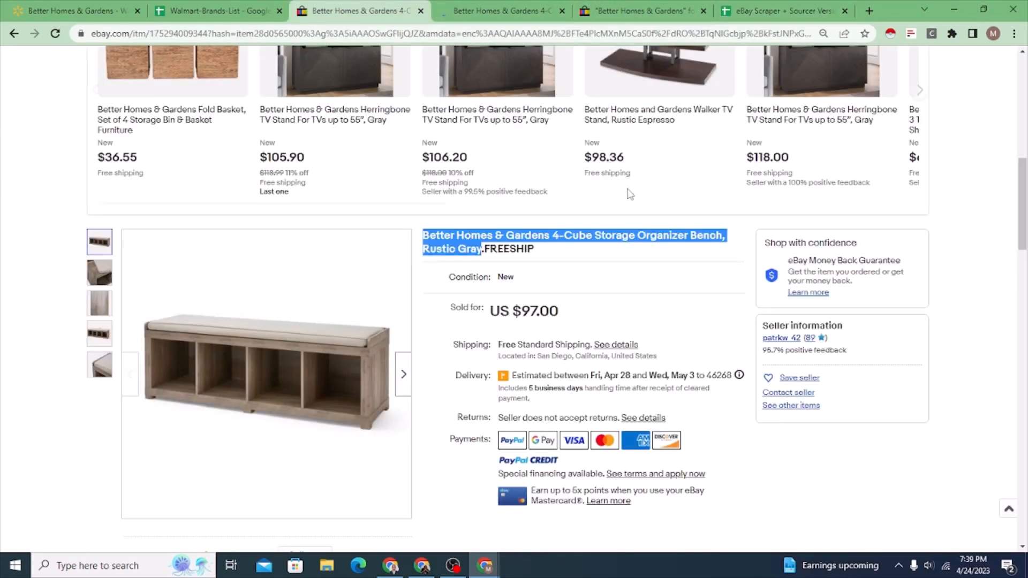
{"action": "left_click", "coordinate": [635, 8]}
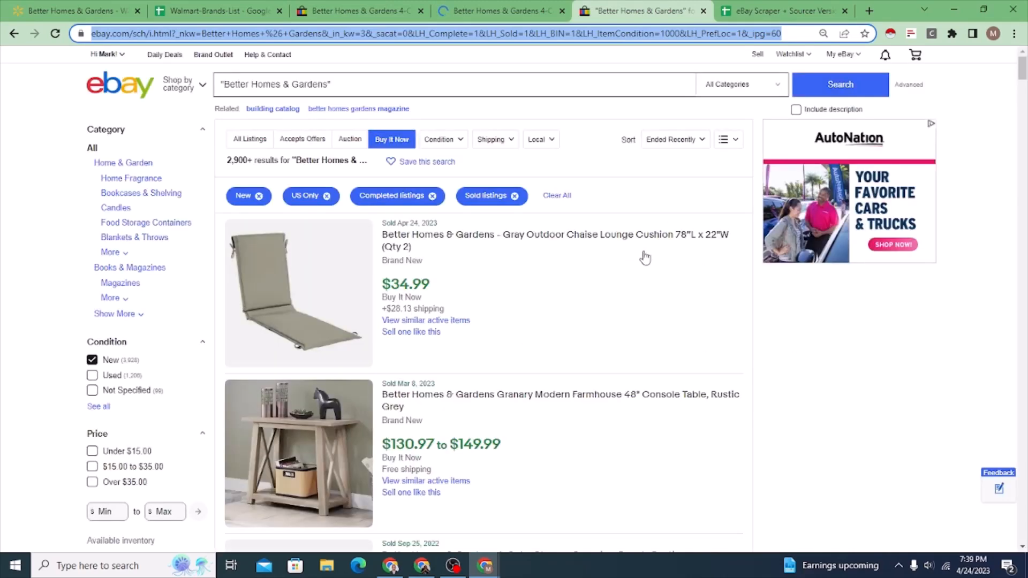
{"action": "scroll", "coordinate": [458, 347], "scroll_direction": "down", "scroll_amount": 5}
{"action": "scroll", "coordinate": [457, 347], "scroll_direction": "down", "scroll_amount": 5}
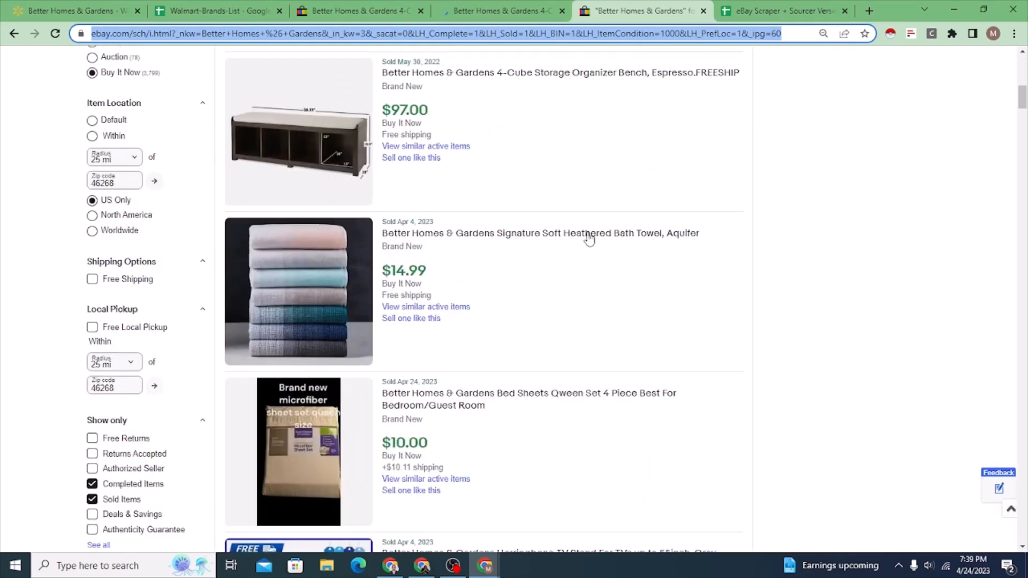
{"action": "left_click", "coordinate": [782, 11]}
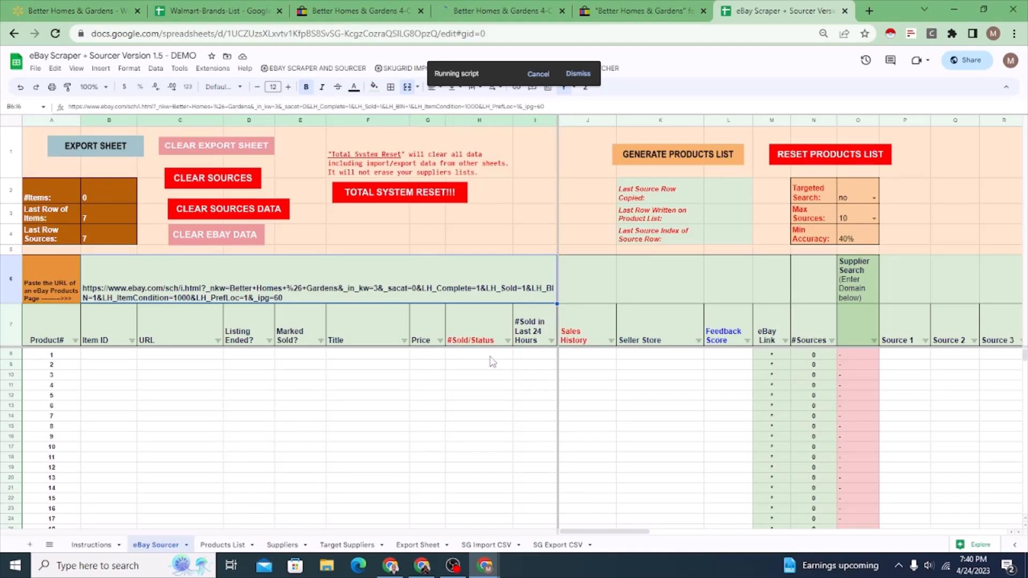
Go through the sheet's output columns Item ID, URL, Listing Ended? and Marked Sold? while the extraction runs.
{"action": "mouse_move", "coordinate": [426, 291]}
{"action": "mouse_move", "coordinate": [341, 276]}
{"action": "left_click", "coordinate": [102, 357]}
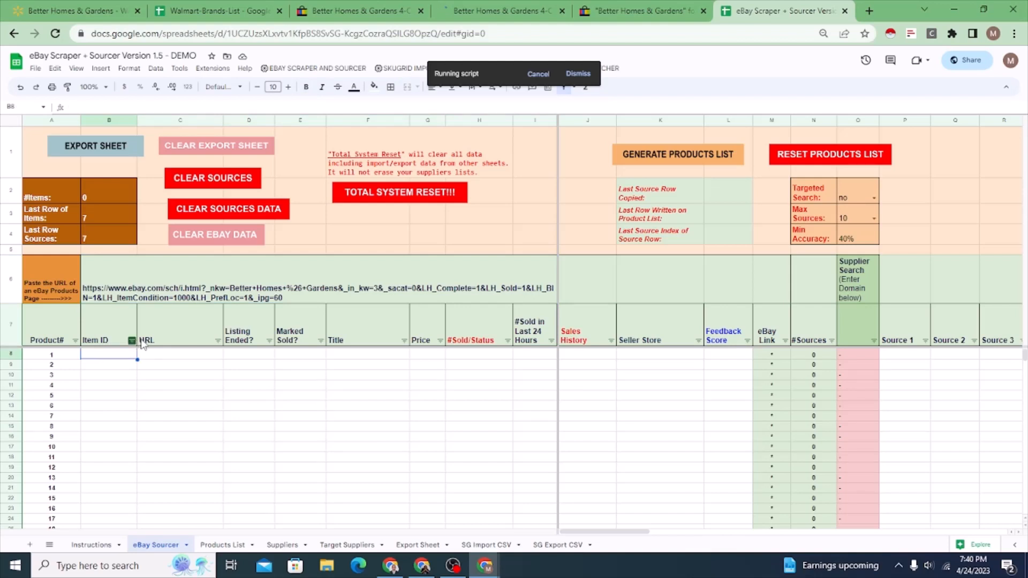
{"action": "left_click", "coordinate": [197, 321]}
{"action": "left_click", "coordinate": [250, 333]}
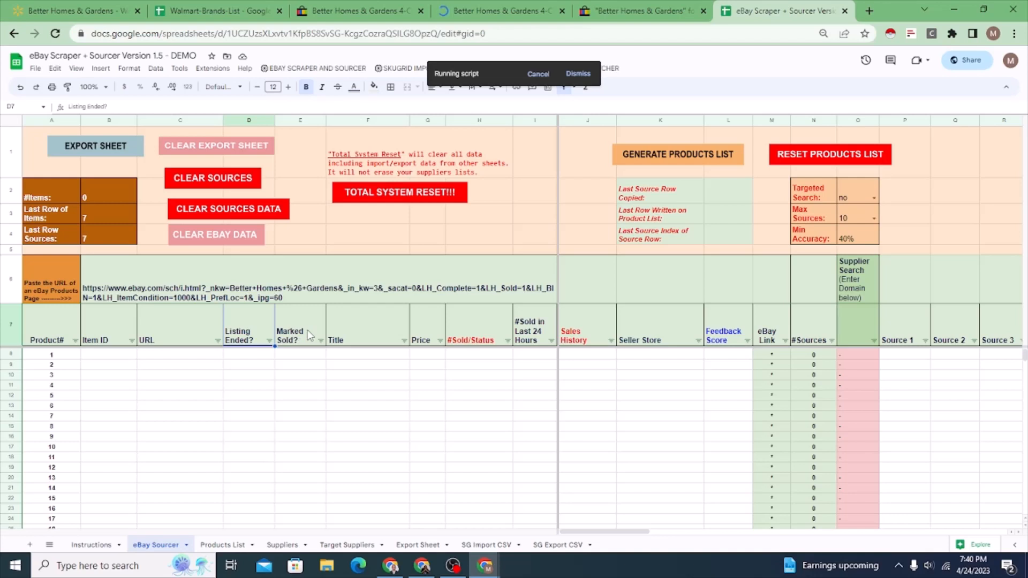
{"action": "left_click", "coordinate": [307, 330]}
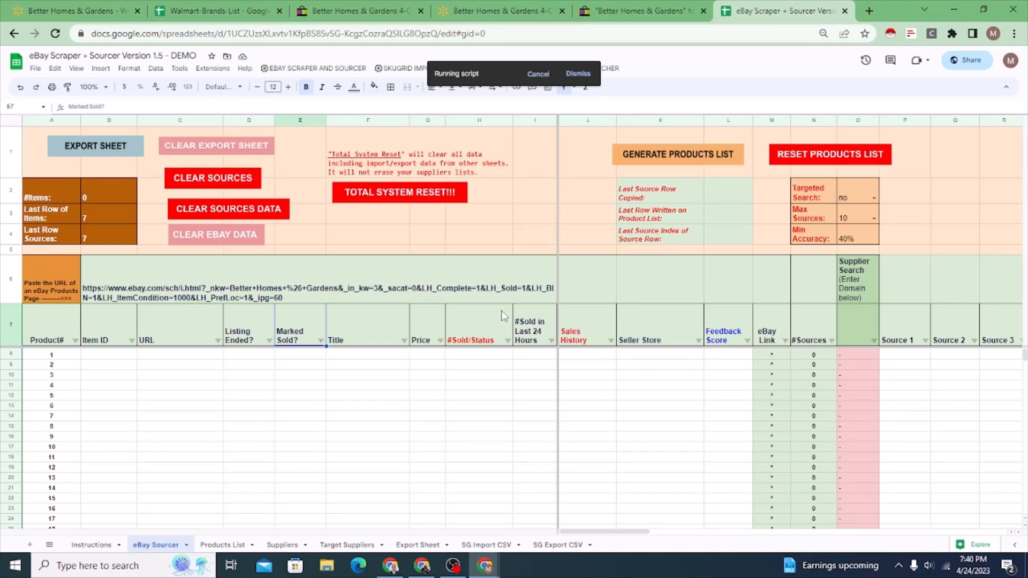
Run Extract Next Ebay Page to add the following page of Better Homes & Gardens results to the sheet.
{"action": "left_click", "coordinate": [282, 68]}
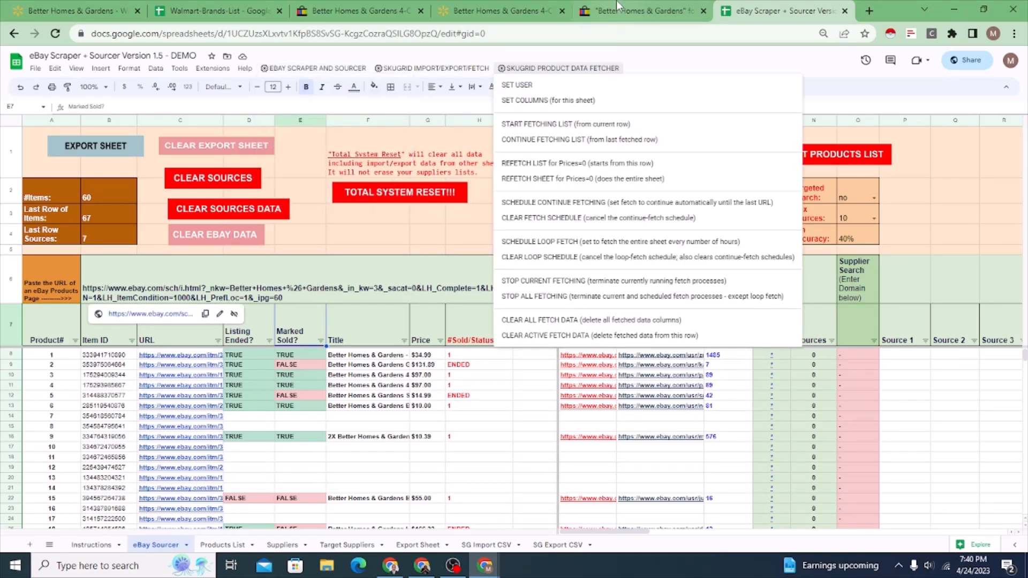
{"action": "left_click", "coordinate": [352, 5]}
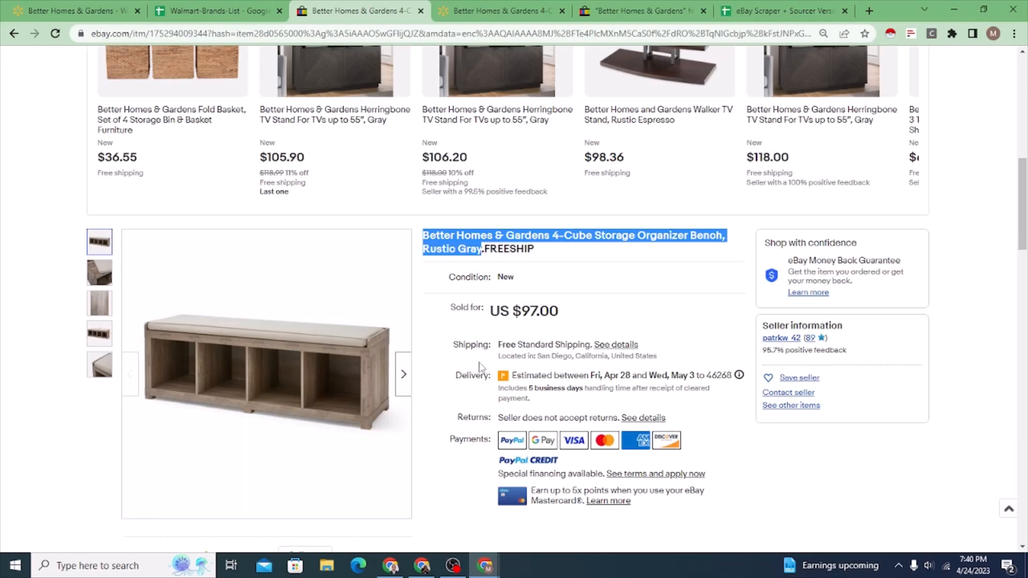
{"action": "left_click", "coordinate": [626, 4]}
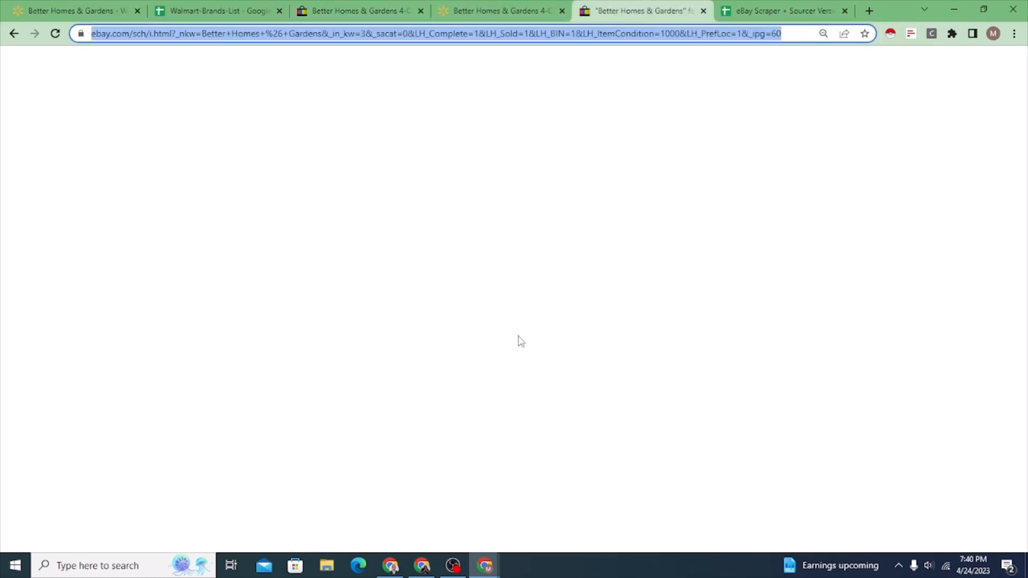
{"action": "left_click", "coordinate": [772, 5]}
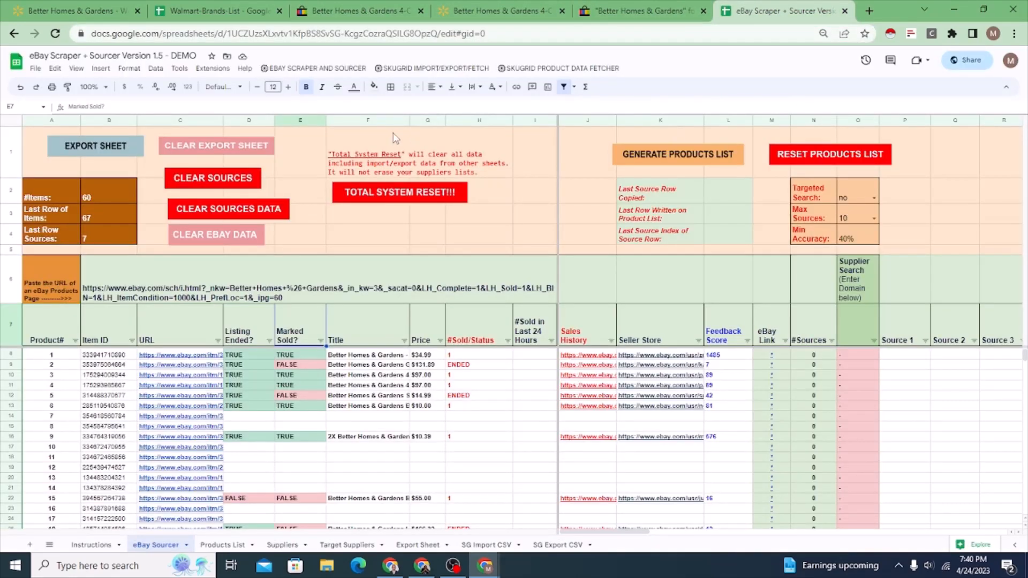
{"action": "left_click", "coordinate": [320, 68]}
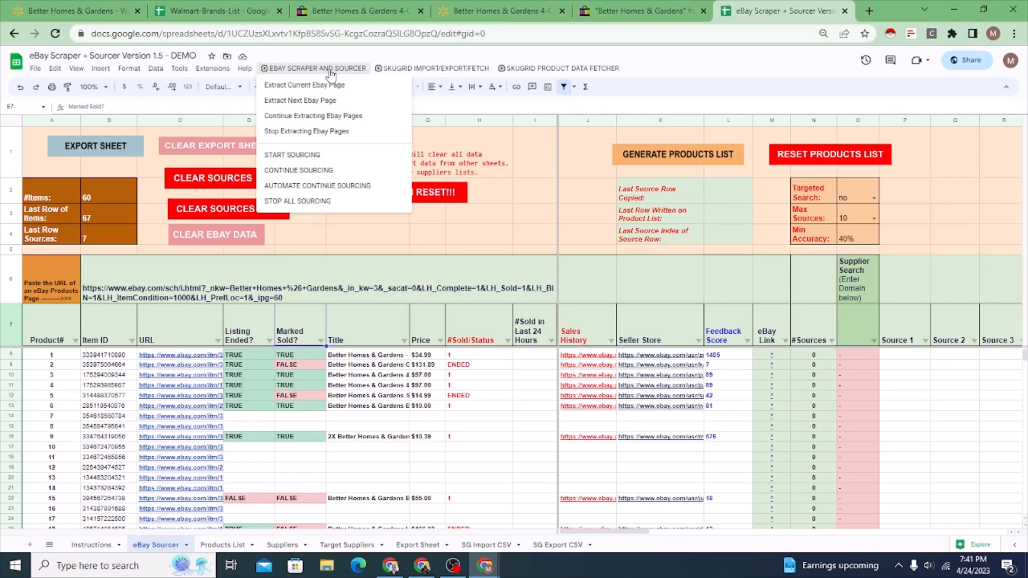
{"action": "left_click", "coordinate": [329, 104]}
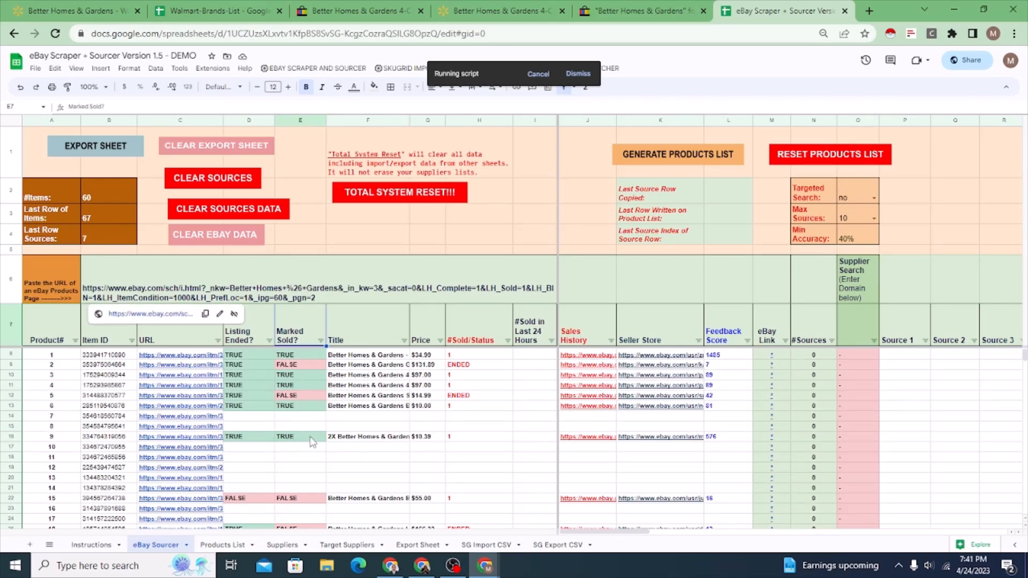
Examine the end of the extracted product rows and their sales figures, and open the eBay listing of product 51.
{"action": "scroll", "coordinate": [313, 441], "scroll_direction": "down", "scroll_amount": 20}
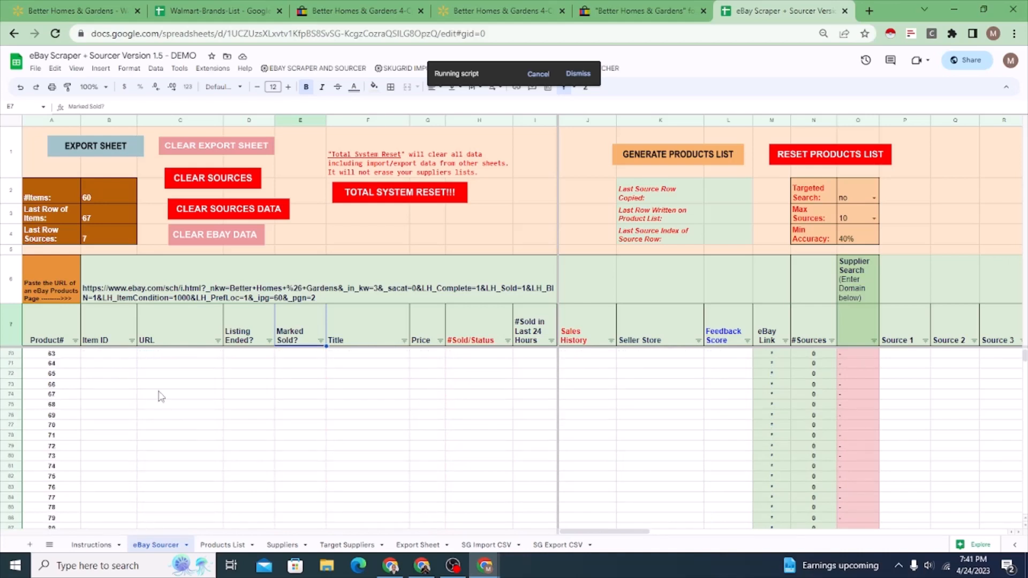
{"action": "scroll", "coordinate": [161, 397], "scroll_direction": "up", "scroll_amount": 3}
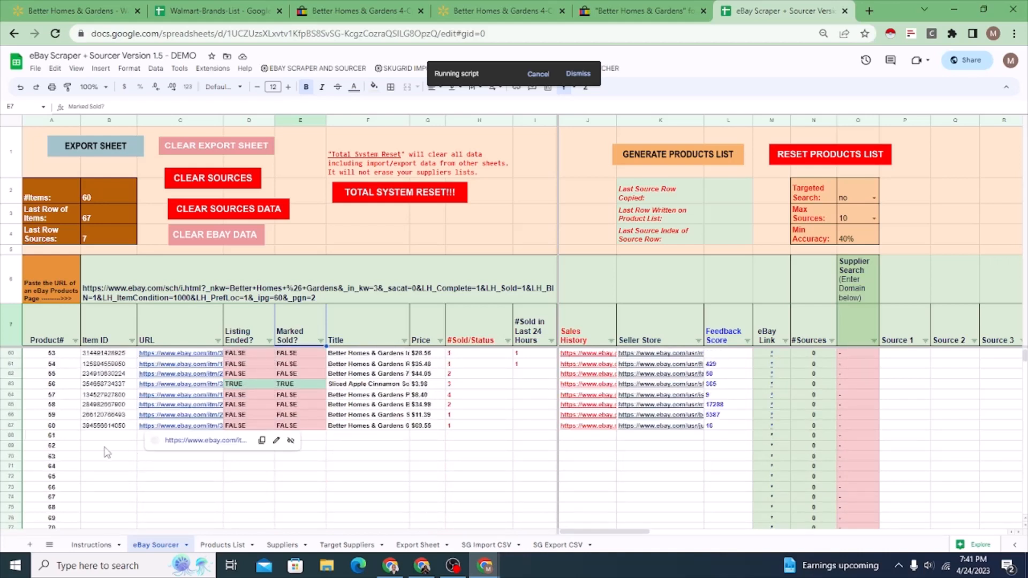
{"action": "scroll", "coordinate": [562, 428], "scroll_direction": "up", "scroll_amount": 1}
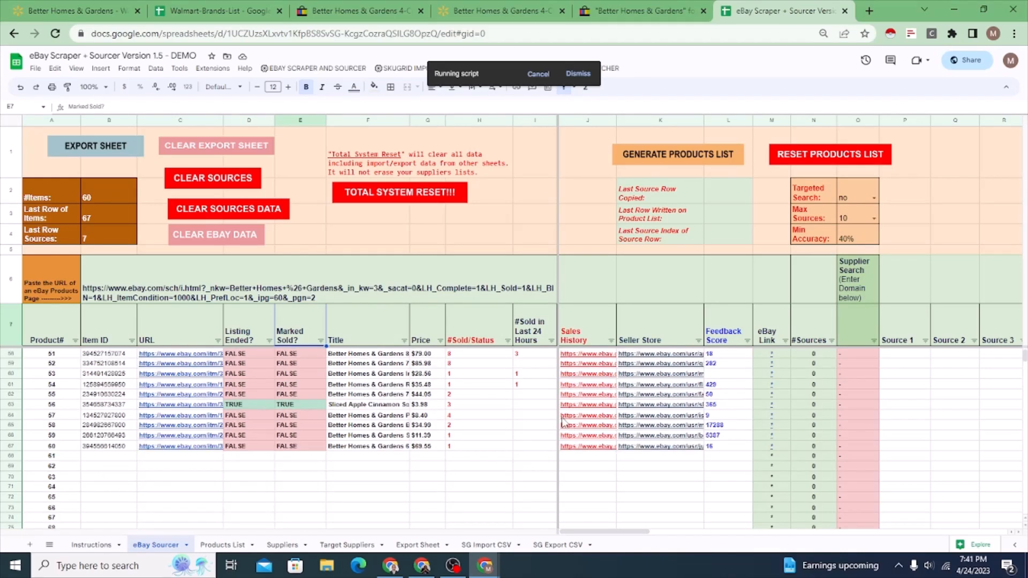
{"action": "scroll", "coordinate": [562, 423], "scroll_direction": "up", "scroll_amount": 4}
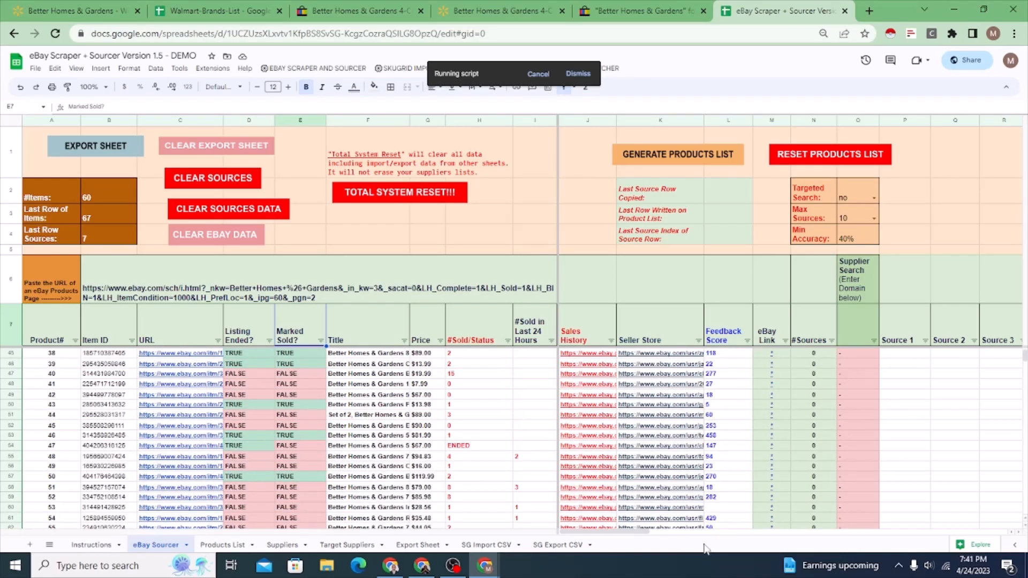
{"action": "mouse_move", "coordinate": [587, 532]}
{"action": "left_mouse_down"}
{"action": "mouse_move", "coordinate": [660, 534]}
{"action": "mouse_move", "coordinate": [571, 533]}
{"action": "left_mouse_up"}
{"action": "scroll", "coordinate": [542, 442], "scroll_direction": "down", "scroll_amount": 1}
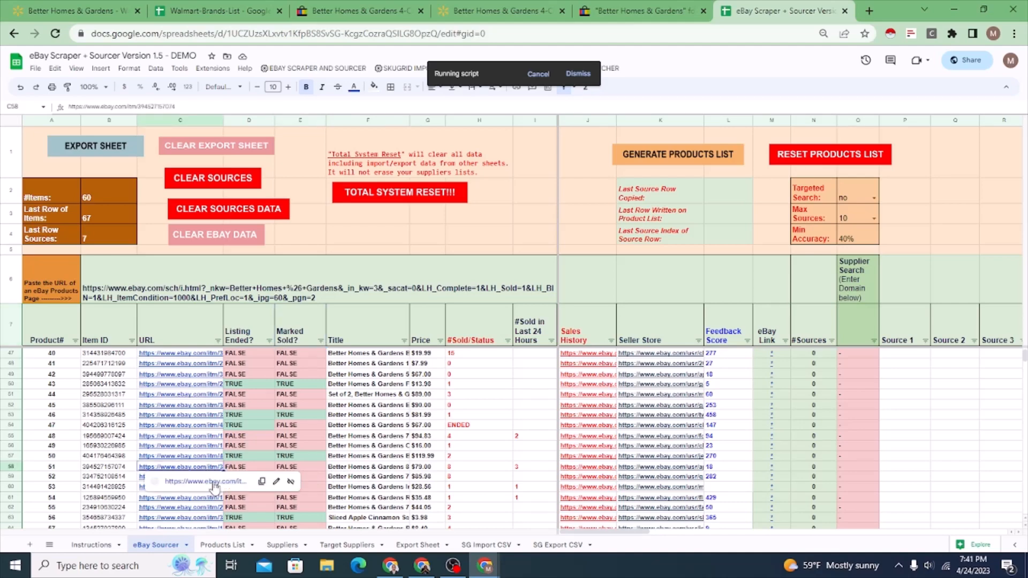
{"action": "left_click", "coordinate": [214, 483]}
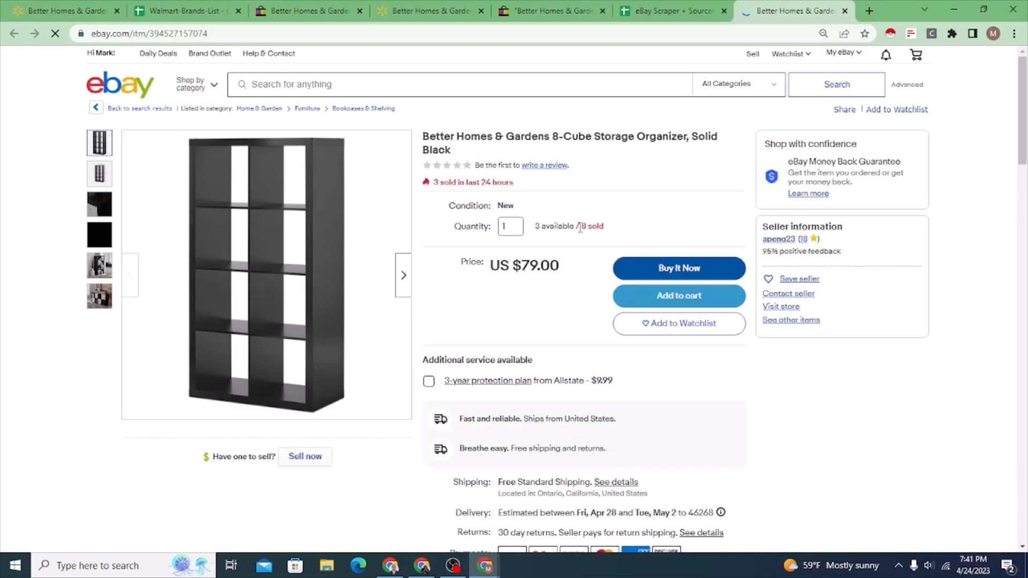
Check the listing's sold quantity, return to the scraper sheet and open product 51's Sales History link.
{"action": "left_click_drag", "start_coordinate": [579, 227], "coordinate": [611, 230]}
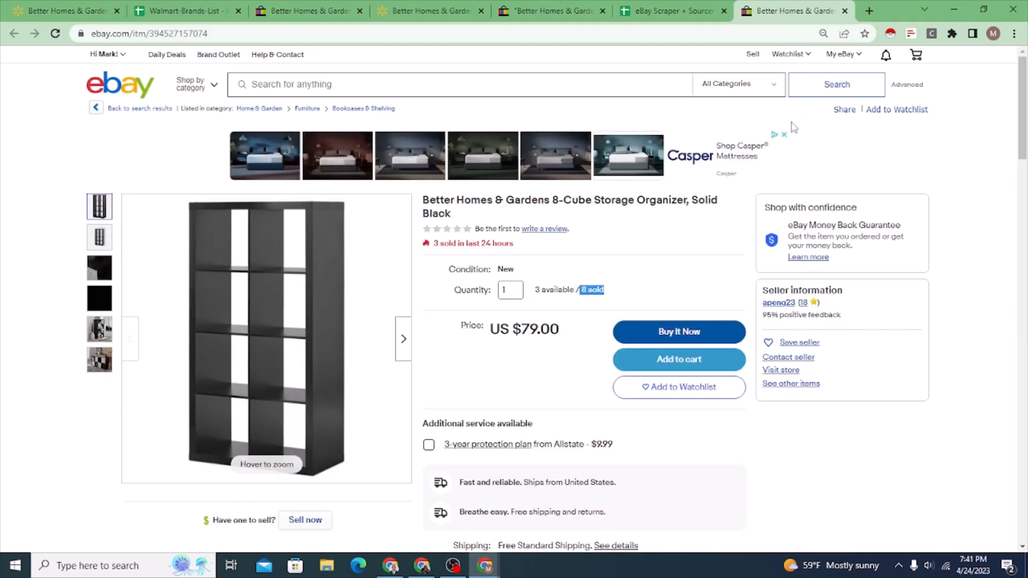
{"action": "left_click", "coordinate": [668, 10]}
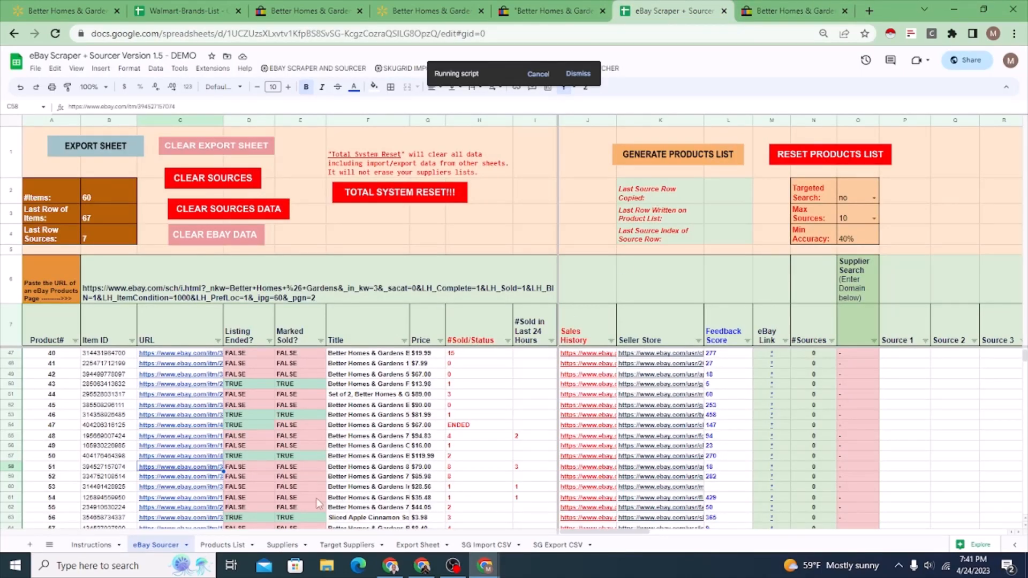
{"action": "left_click", "coordinate": [582, 467]}
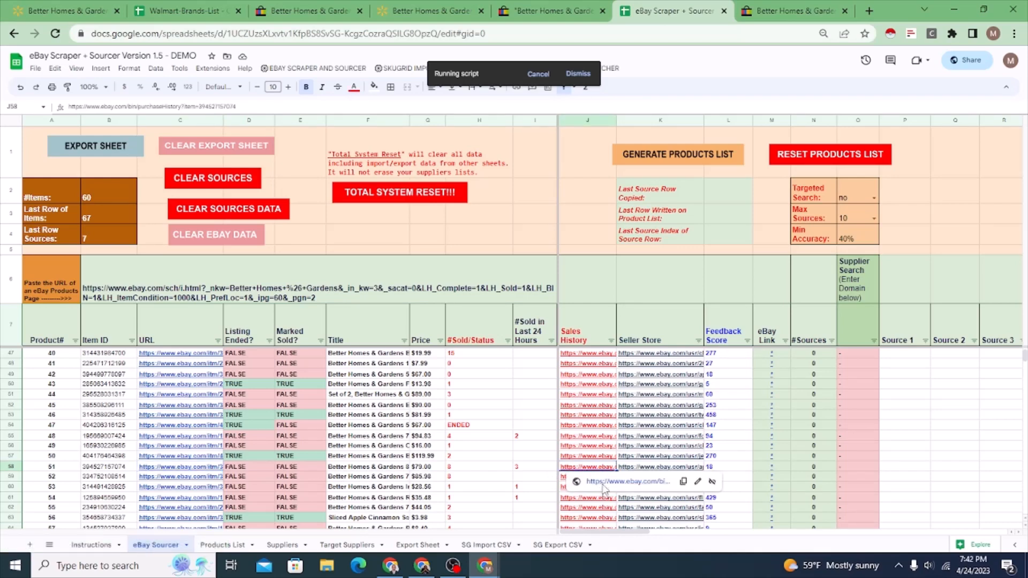
{"action": "left_click", "coordinate": [604, 484]}
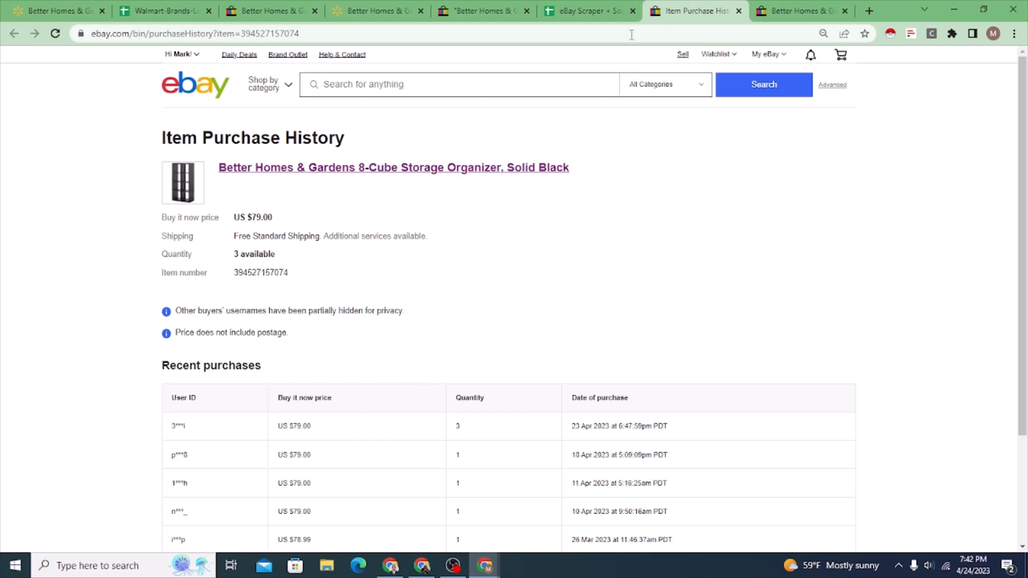
Compare the eBay listing's price with the prices, quantities and dates under Recent purchases in the item purchase history.
{"action": "left_click", "coordinate": [777, 11]}
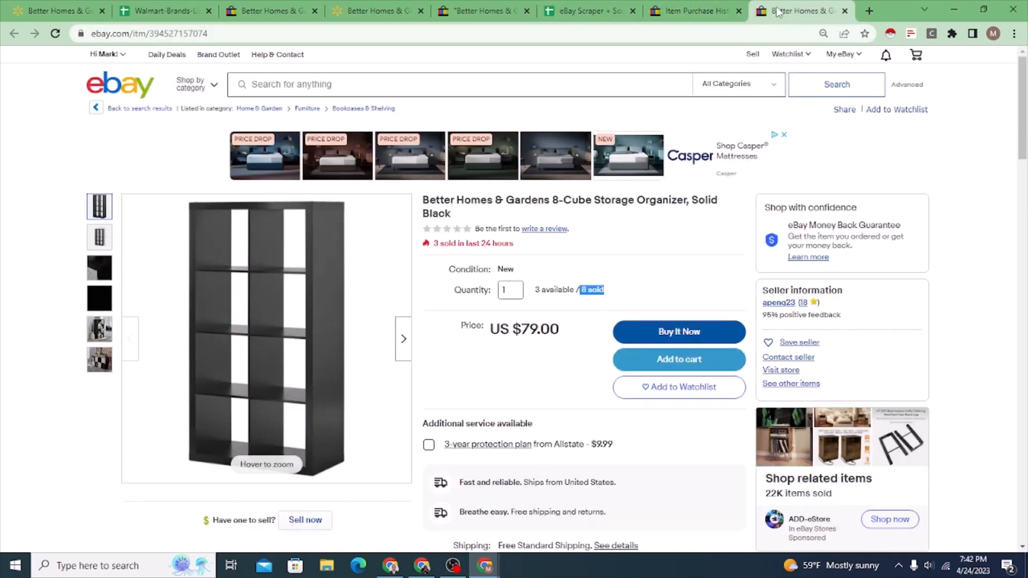
{"action": "triple_click", "coordinate": [528, 331]}
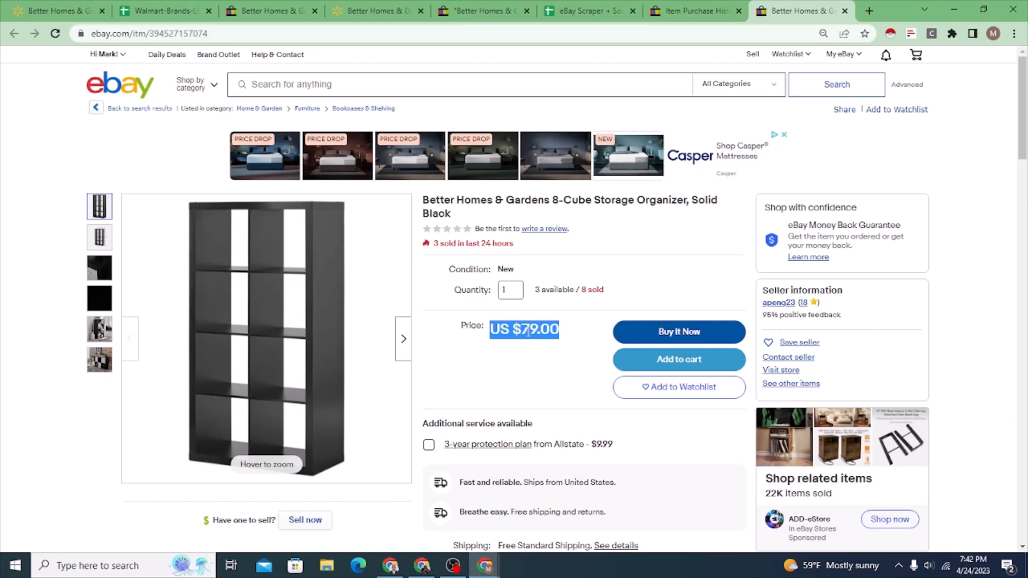
{"action": "left_click", "coordinate": [678, 12]}
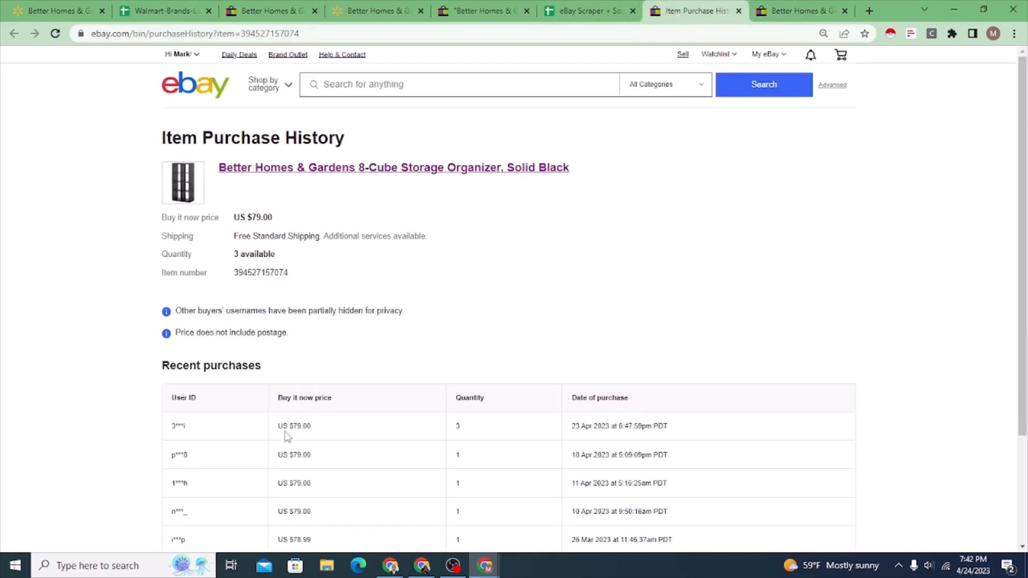
{"action": "left_click_drag", "start_coordinate": [279, 427], "coordinate": [471, 432]}
{"action": "scroll", "coordinate": [546, 390], "scroll_direction": "down", "scroll_amount": 3}
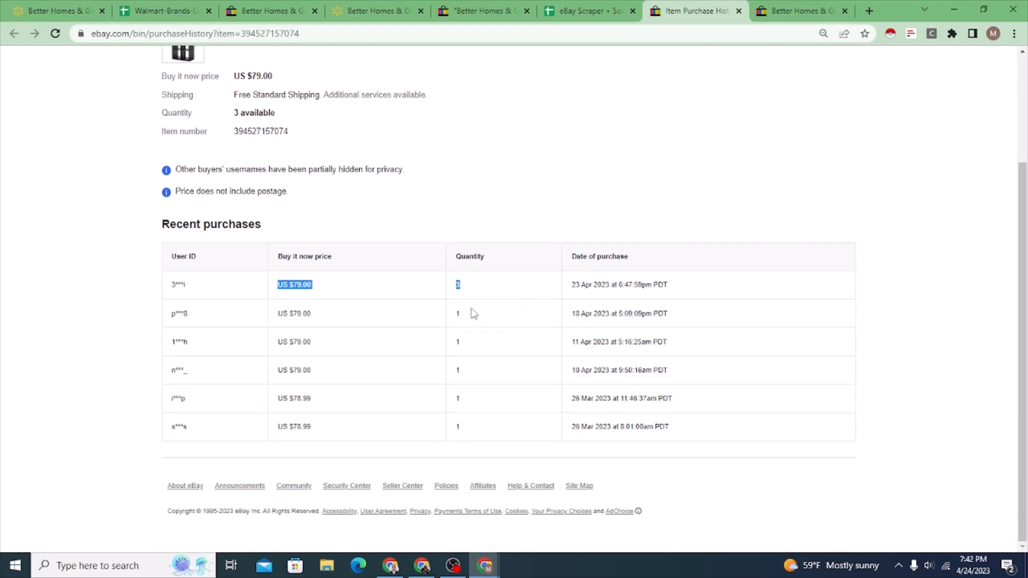
{"action": "left_click", "coordinate": [576, 314]}
{"action": "triple_click", "coordinate": [576, 282]}
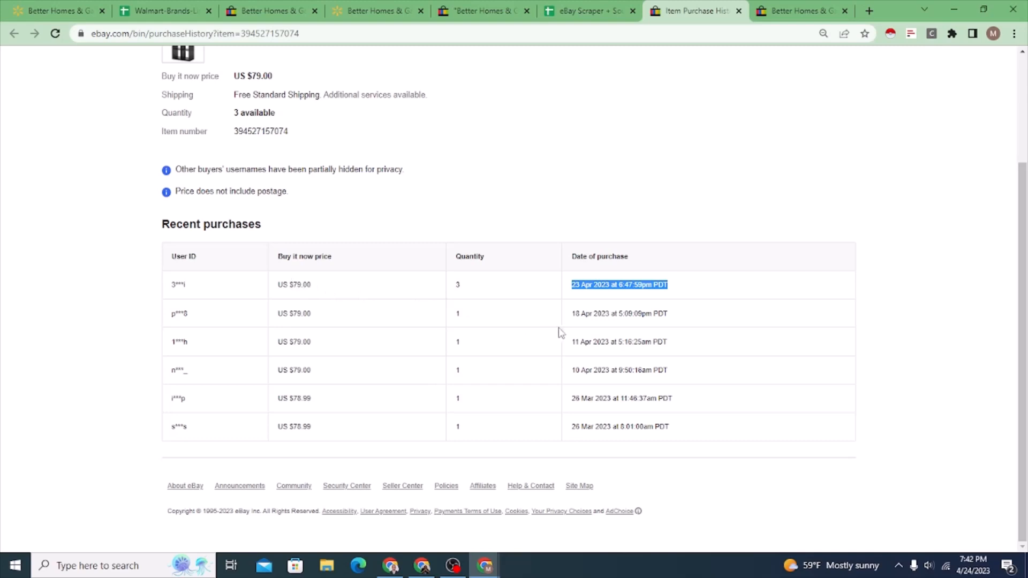
{"action": "scroll", "coordinate": [522, 411], "scroll_direction": "up", "scroll_amount": 3}
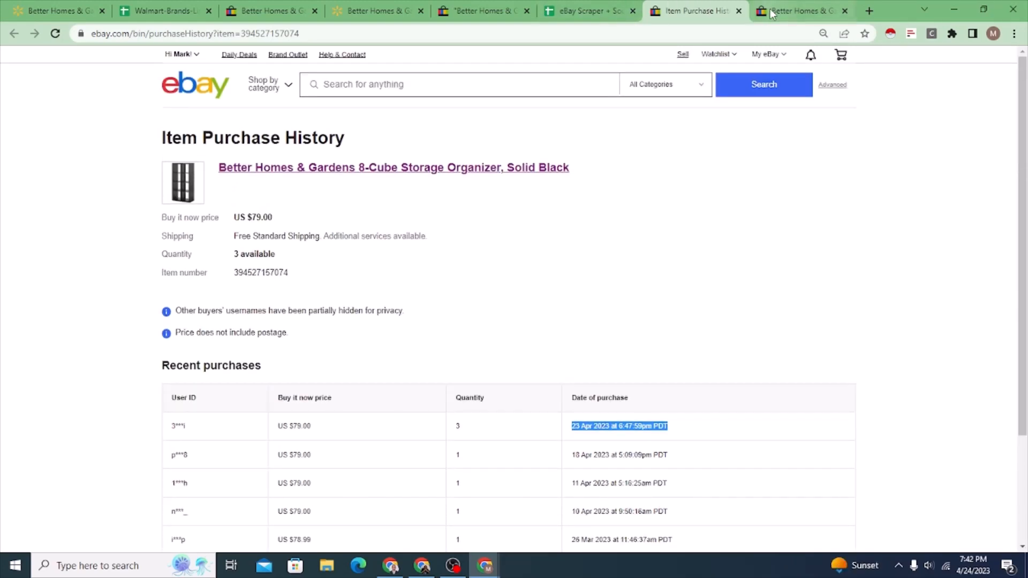
{"action": "left_click", "coordinate": [797, 11]}
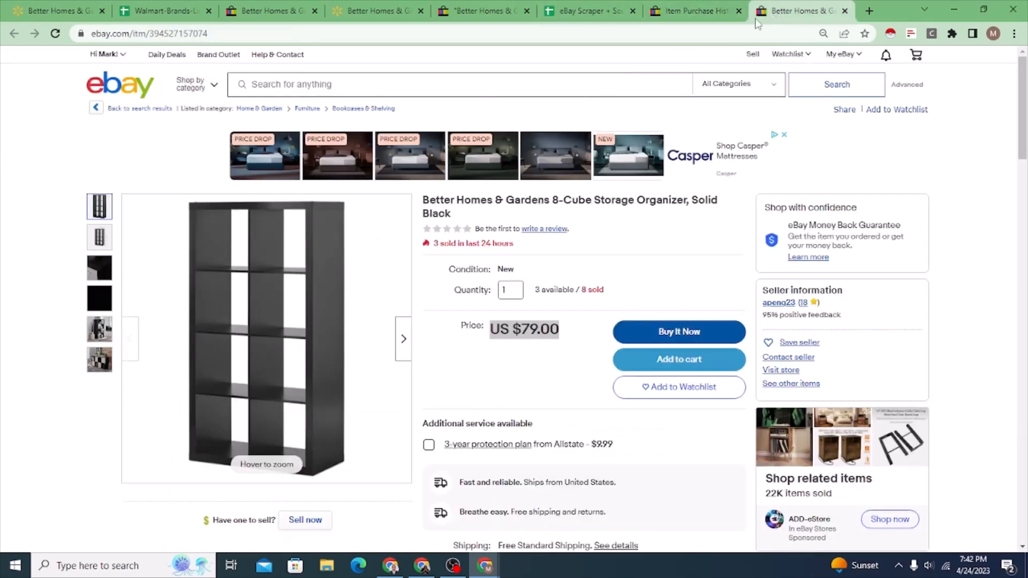
Search Google for the listing title "Better Homes & Gardens 8-Cube Storage Organizer, Solid Black" and compare the results with the listing.
{"action": "triple_click", "coordinate": [444, 214]}
{"action": "right_click", "coordinate": [439, 213]}
{"action": "left_click", "coordinate": [501, 250]}
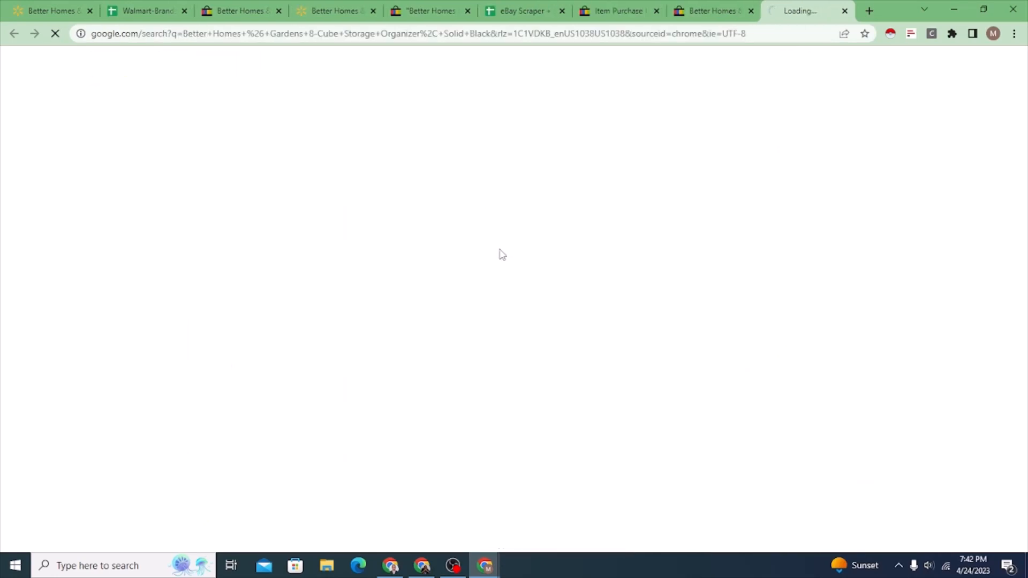
{"action": "left_click", "coordinate": [708, 18]}
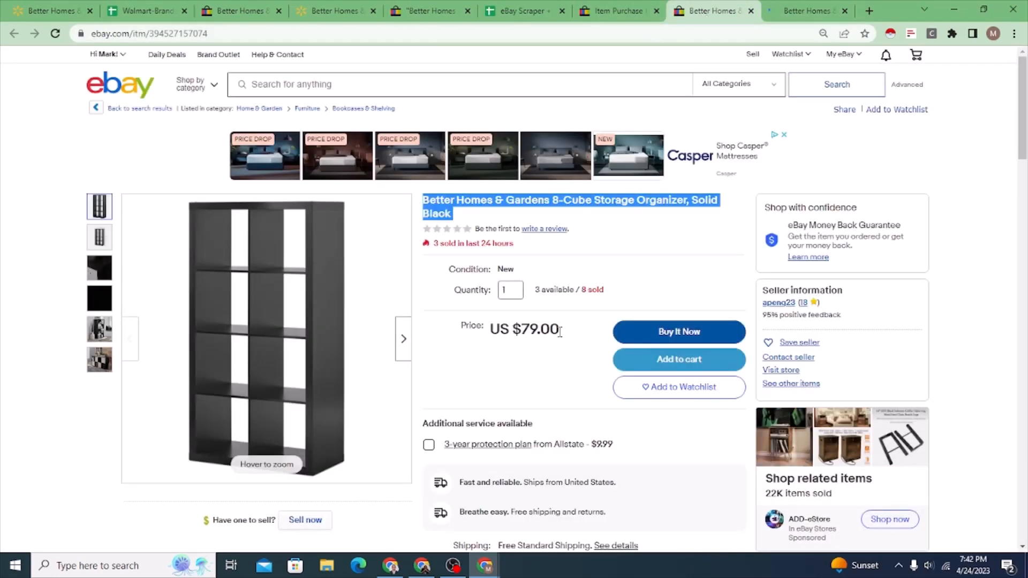
{"action": "left_click", "coordinate": [793, 1]}
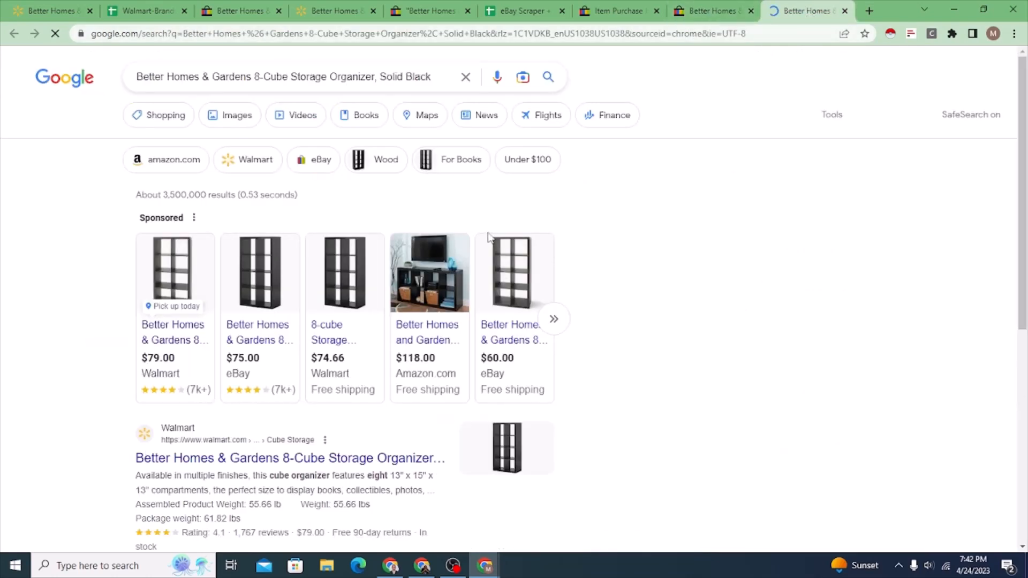
{"action": "left_click", "coordinate": [702, 9]}
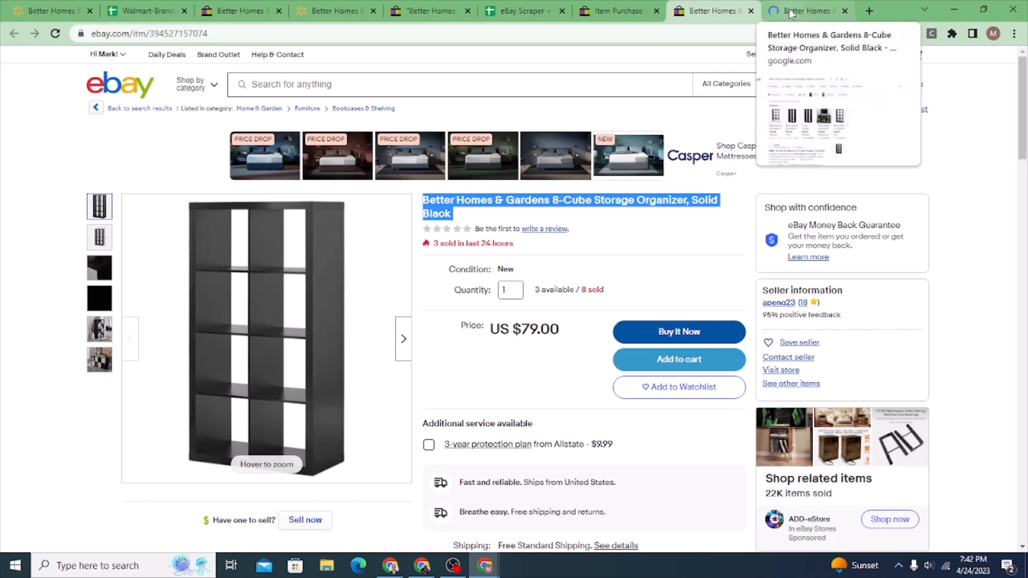
{"action": "left_click", "coordinate": [771, 10]}
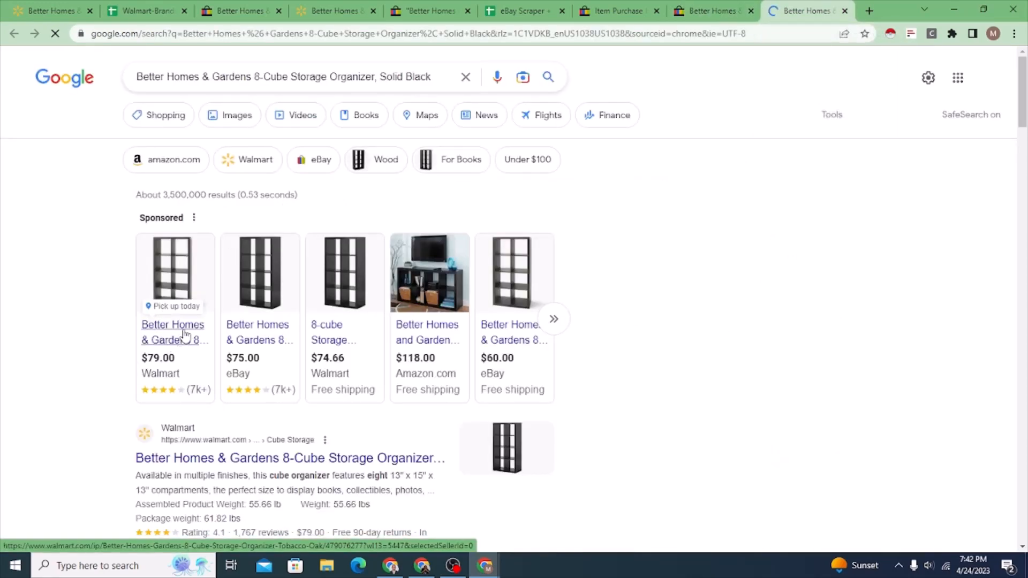
Open the Walmart result for the Solid Black 8-Cube Storage Organizer and compare its product page with the eBay listing.
{"action": "left_click", "coordinate": [231, 462]}
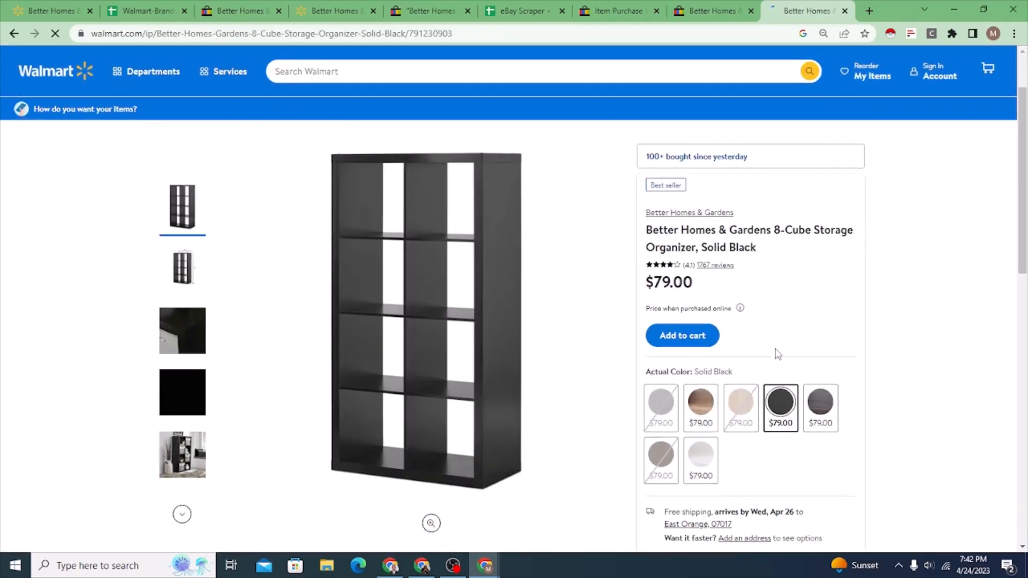
{"action": "scroll", "coordinate": [778, 355], "scroll_direction": "down", "scroll_amount": 1}
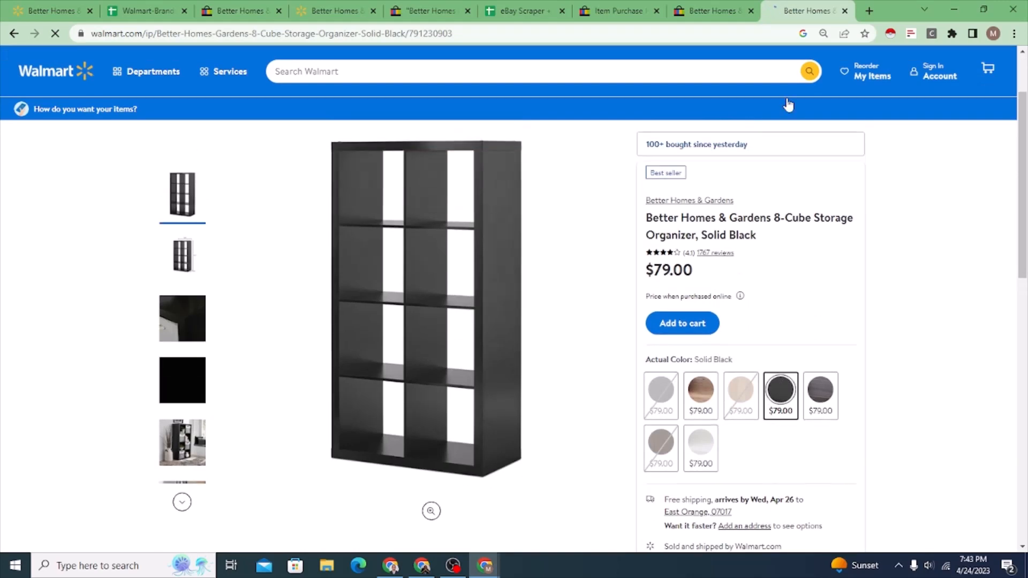
{"action": "left_click", "coordinate": [702, 5]}
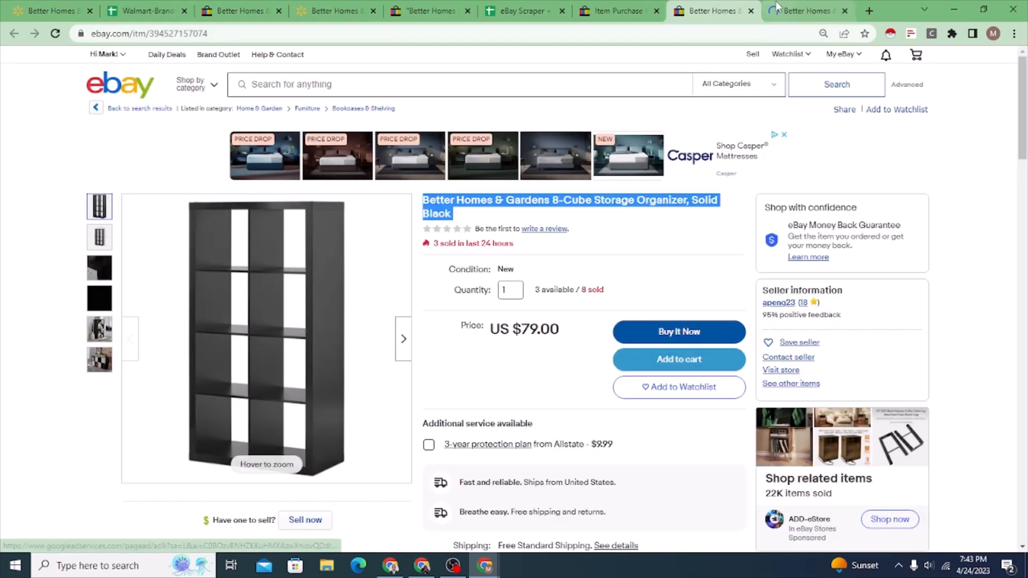
{"action": "left_click", "coordinate": [804, 9]}
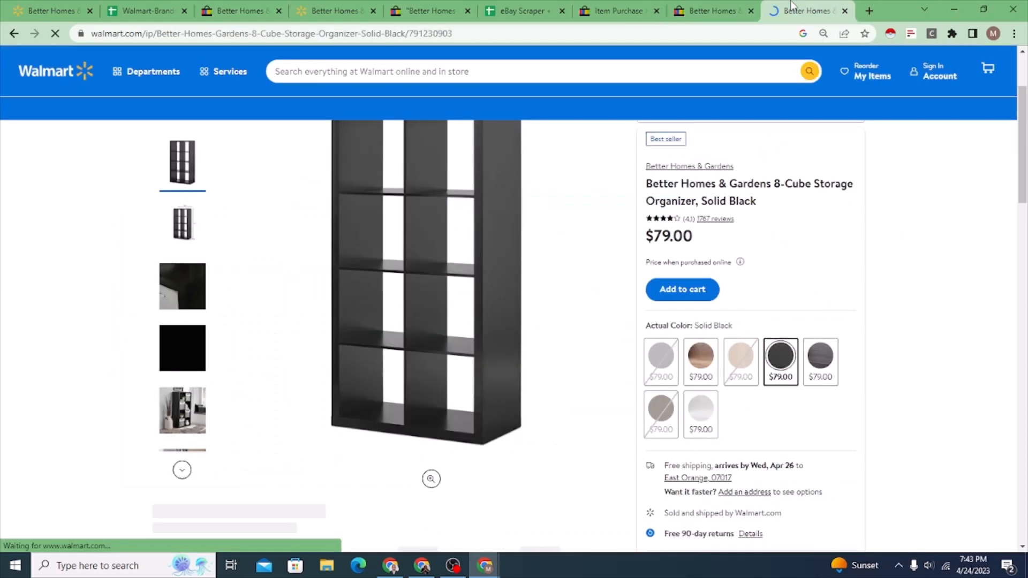
Add the Walmart 8-Cube Storage Organizer to the cart and check its page against the eBay listing again.
{"action": "left_click", "coordinate": [681, 298]}
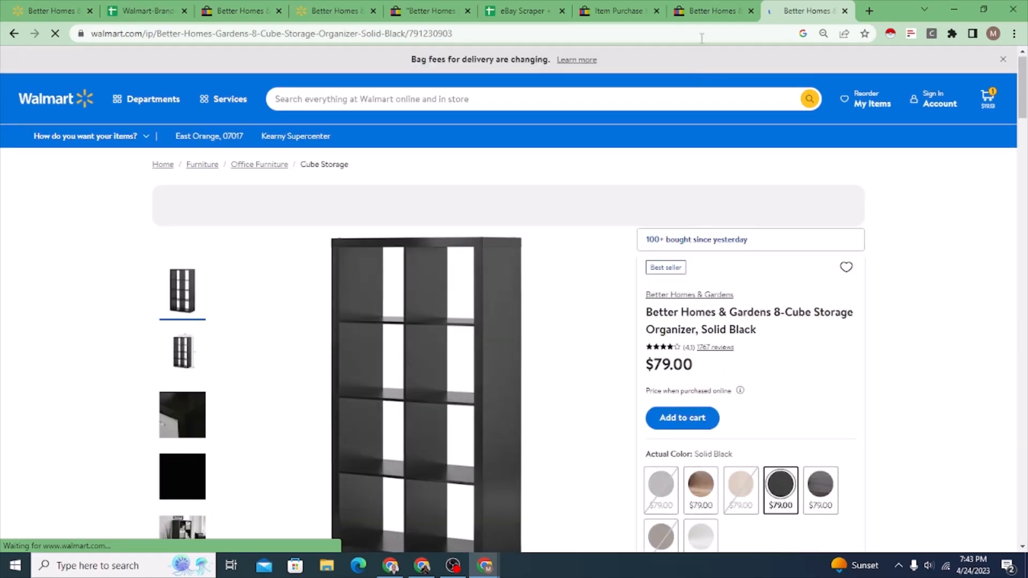
{"action": "left_click", "coordinate": [714, 12]}
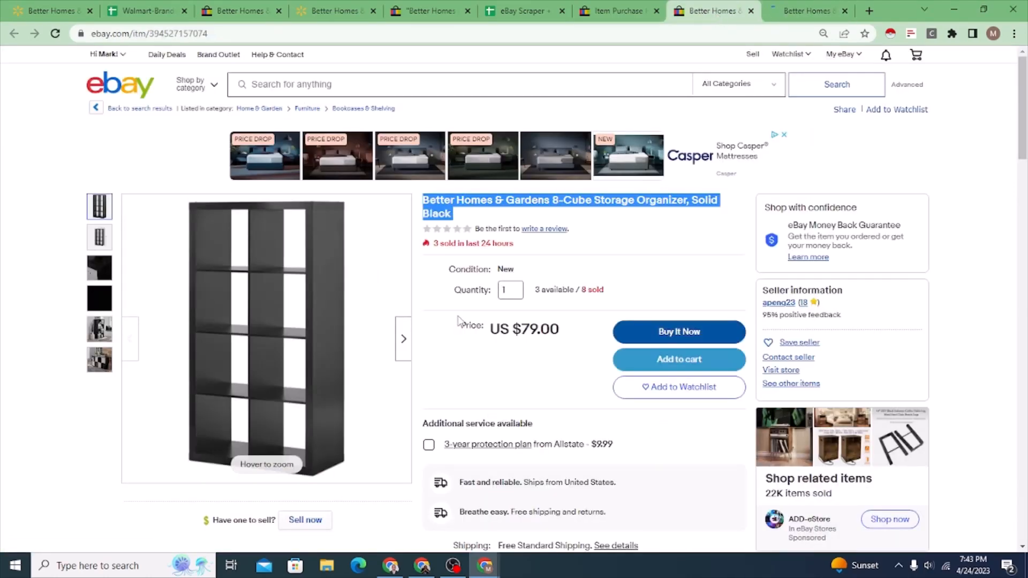
{"action": "left_click", "coordinate": [815, 8]}
{"action": "left_click", "coordinate": [713, 4]}
{"action": "left_click", "coordinate": [590, 12]}
In the scraper sheet, select the Source 1 cell of product 40 and run START SOURCING from that row.
{"action": "left_click", "coordinate": [510, 14]}
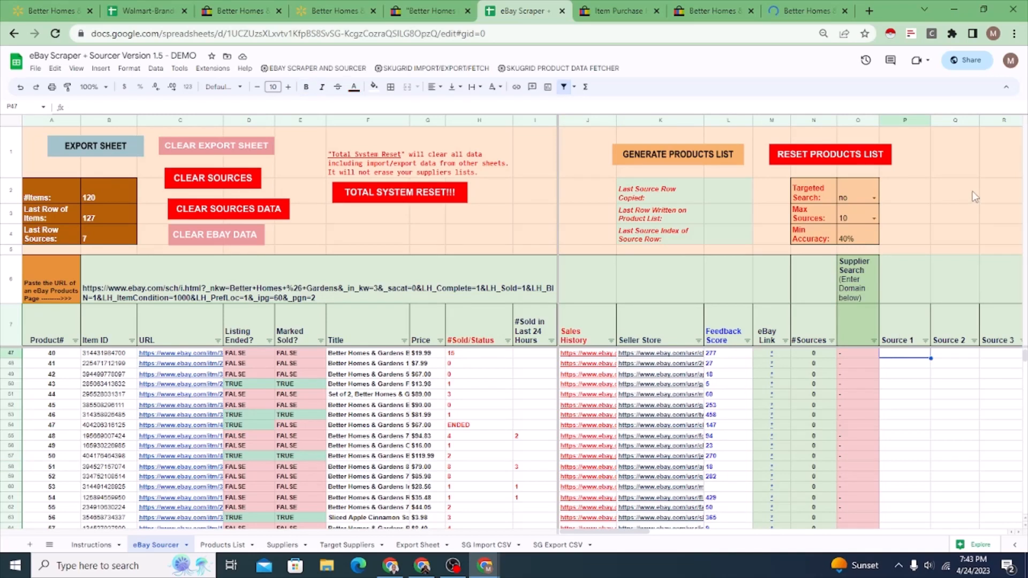
{"action": "key", "text": "Tab"}
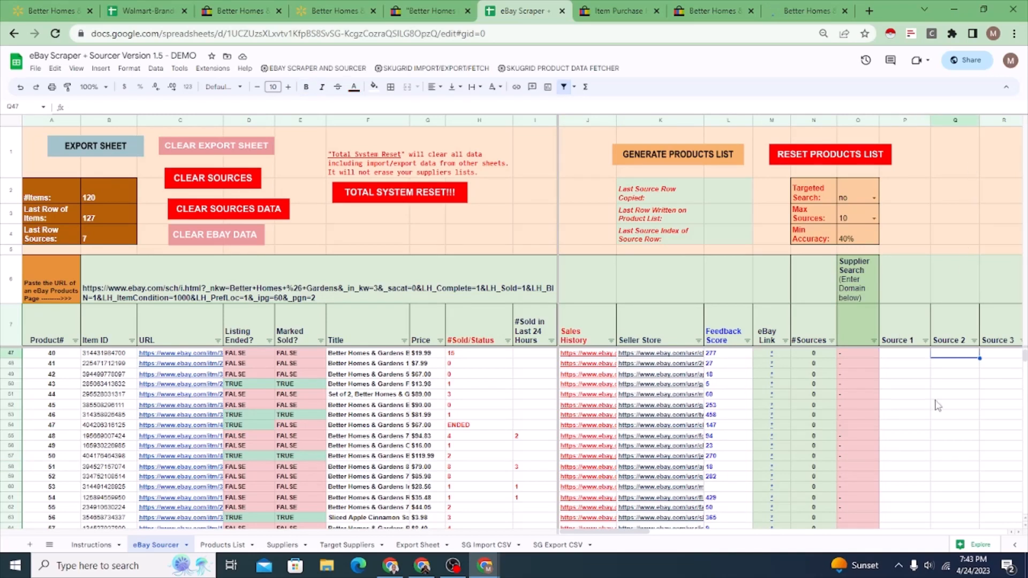
{"action": "left_click", "coordinate": [901, 353]}
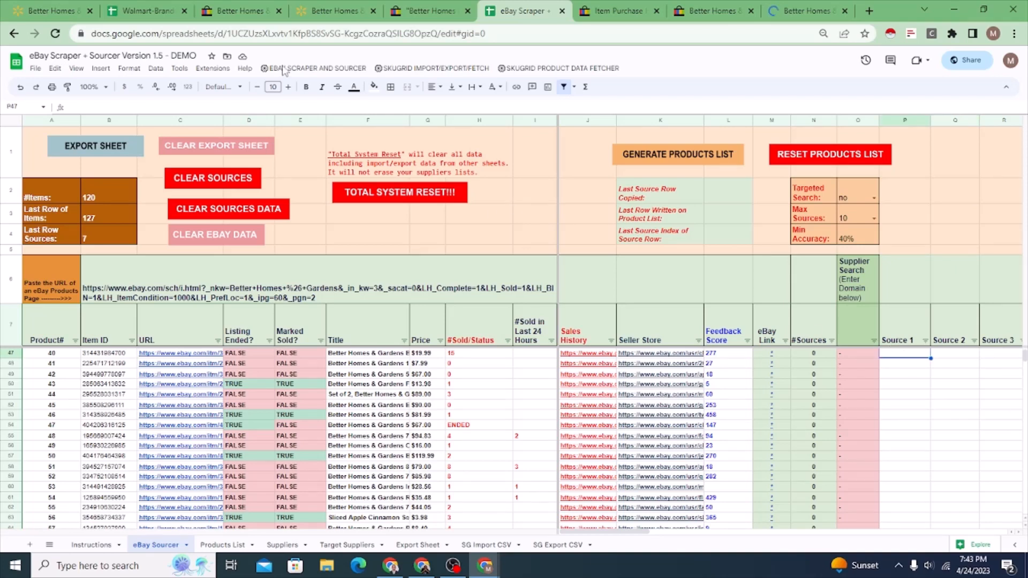
{"action": "left_click", "coordinate": [305, 70]}
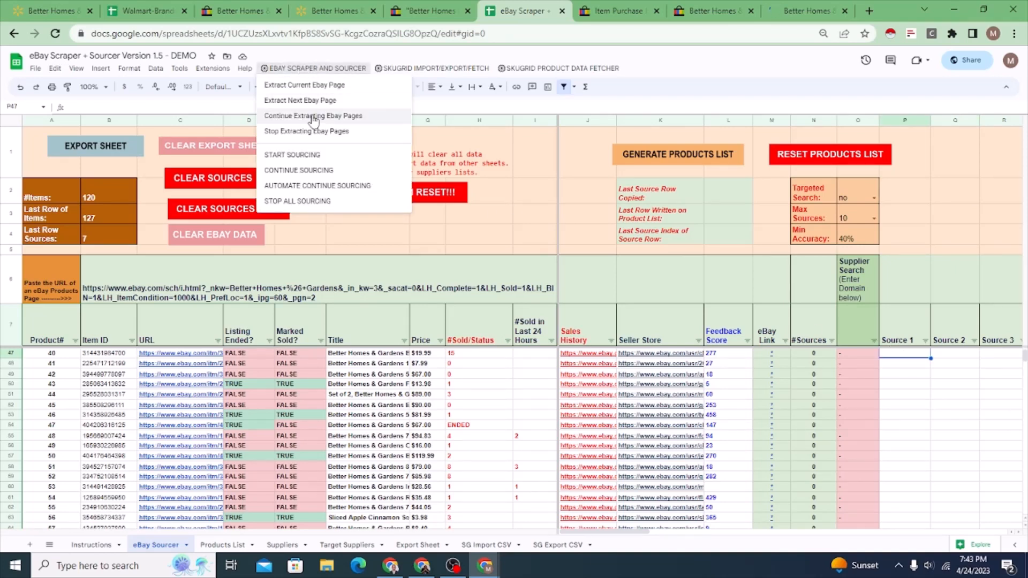
{"action": "left_click", "coordinate": [299, 156]}
{"action": "left_click", "coordinate": [324, 72]}
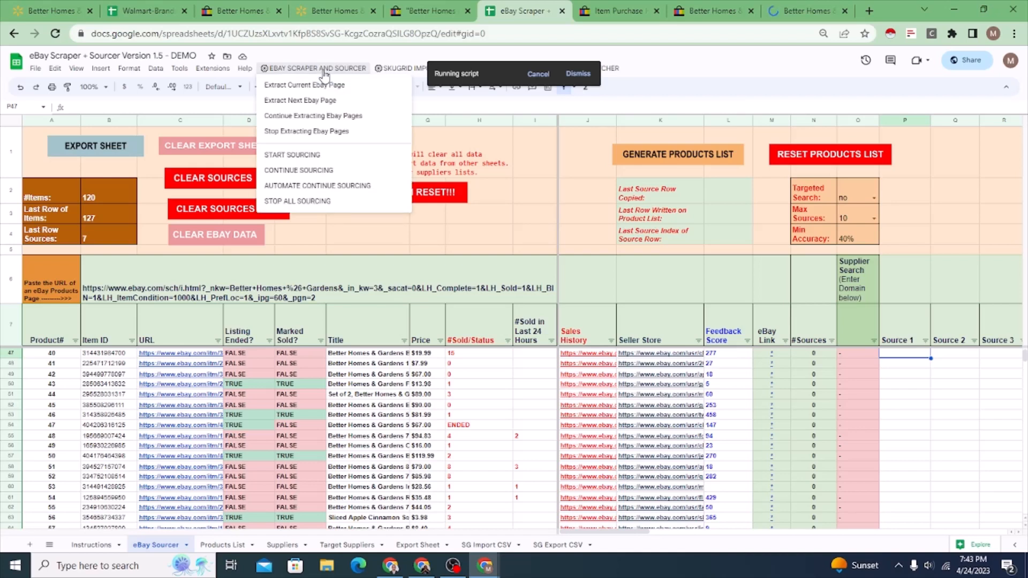
Examine the source links, #Sources and supplier search columns for product 40 onward while the sourcing script fills them in.
{"action": "left_click", "coordinate": [894, 366]}
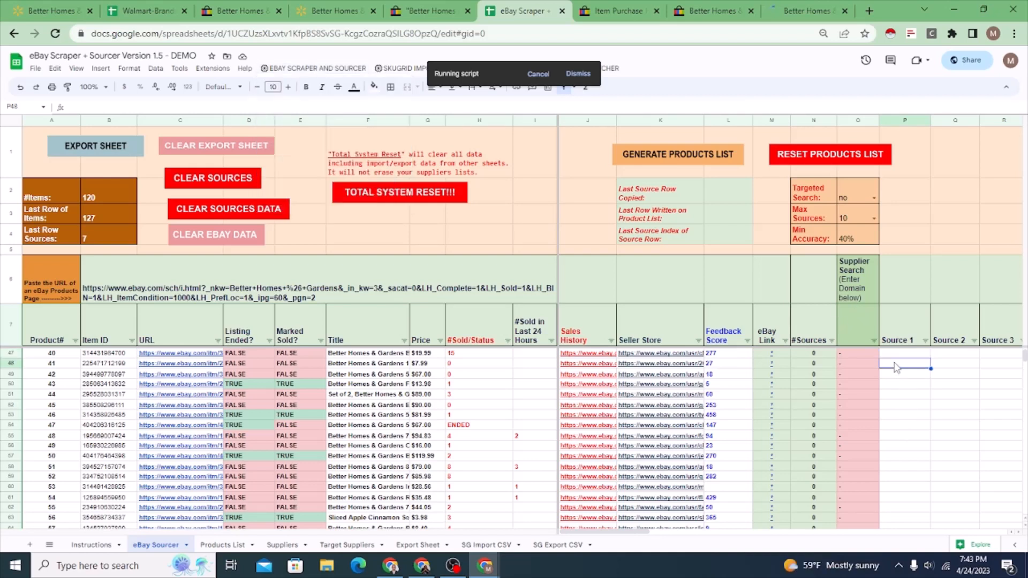
{"action": "left_click", "coordinate": [901, 353]}
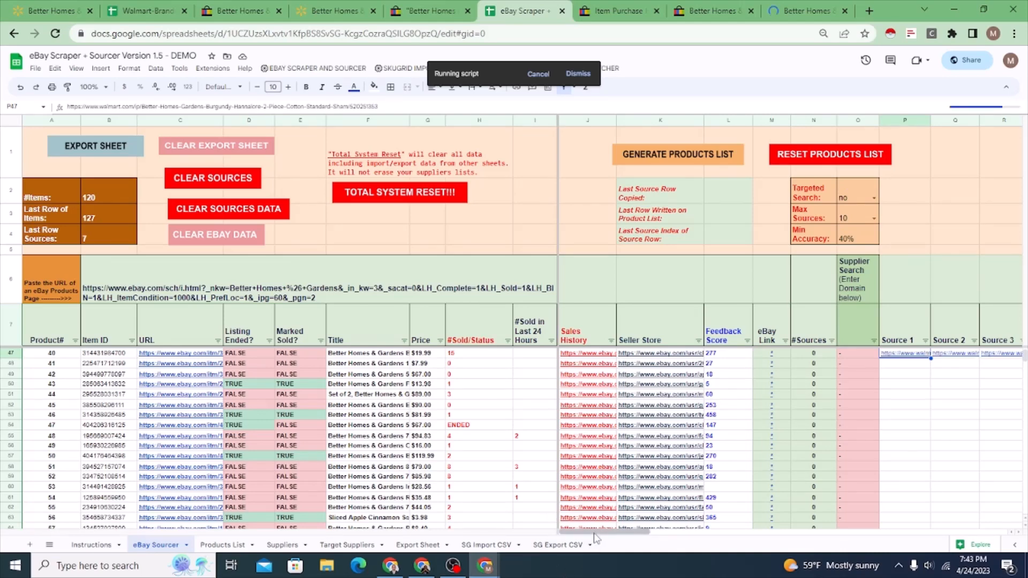
{"action": "left_click_drag", "start_coordinate": [596, 535], "coordinate": [669, 534]}
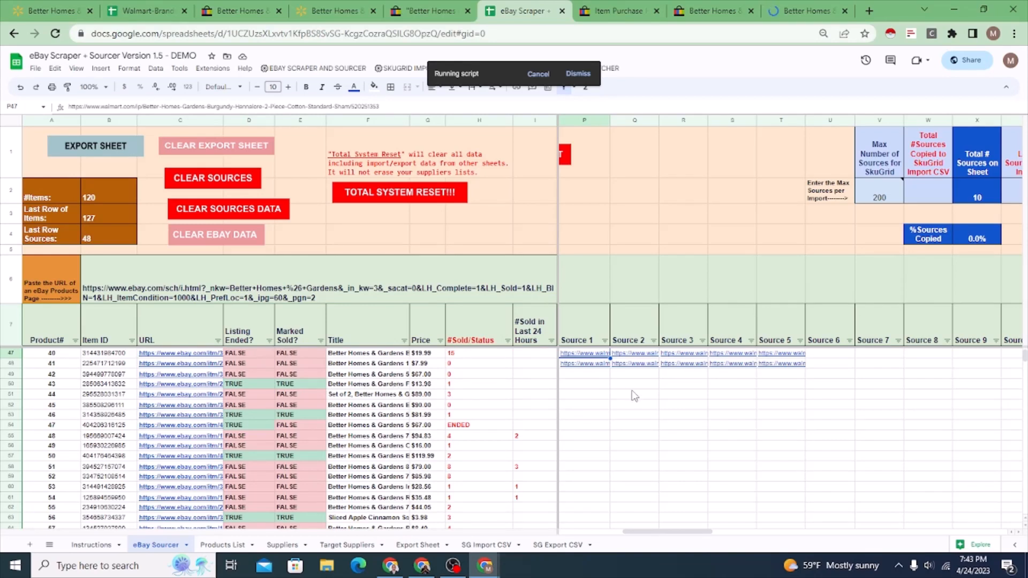
{"action": "left_click", "coordinate": [582, 385]}
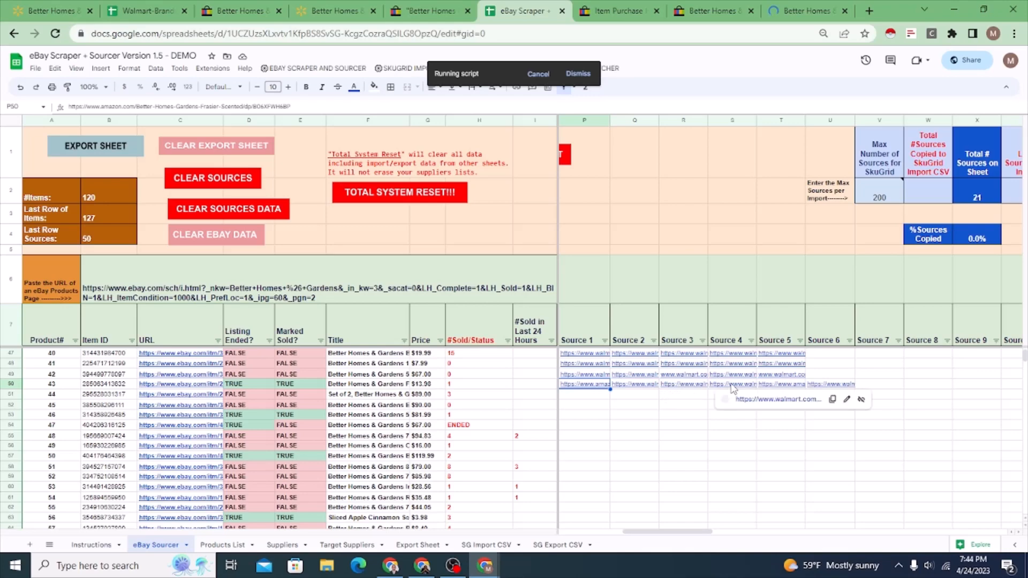
{"action": "left_click_drag", "start_coordinate": [667, 533], "coordinate": [619, 533]}
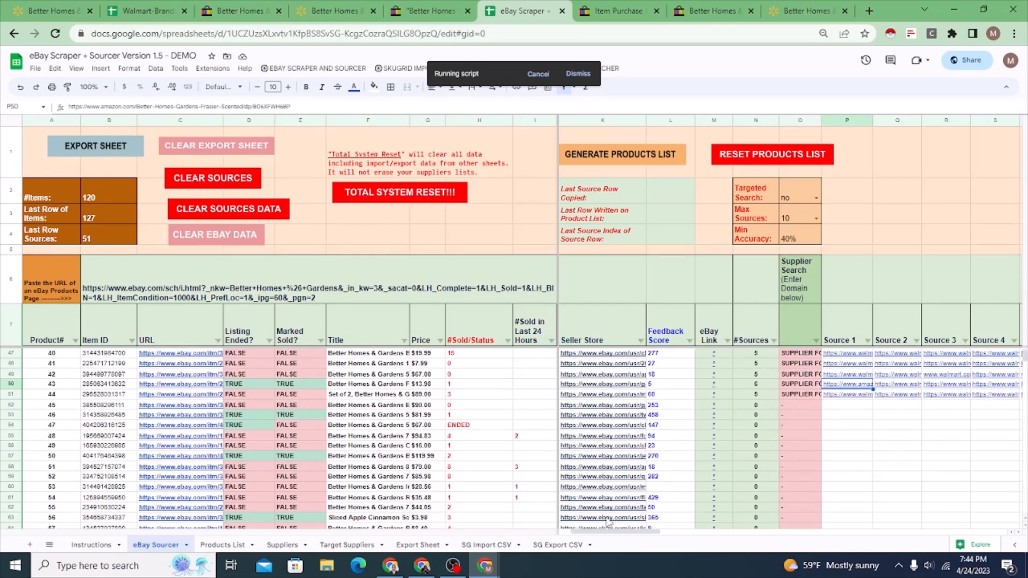
{"action": "left_click_drag", "start_coordinate": [608, 531], "coordinate": [581, 532]}
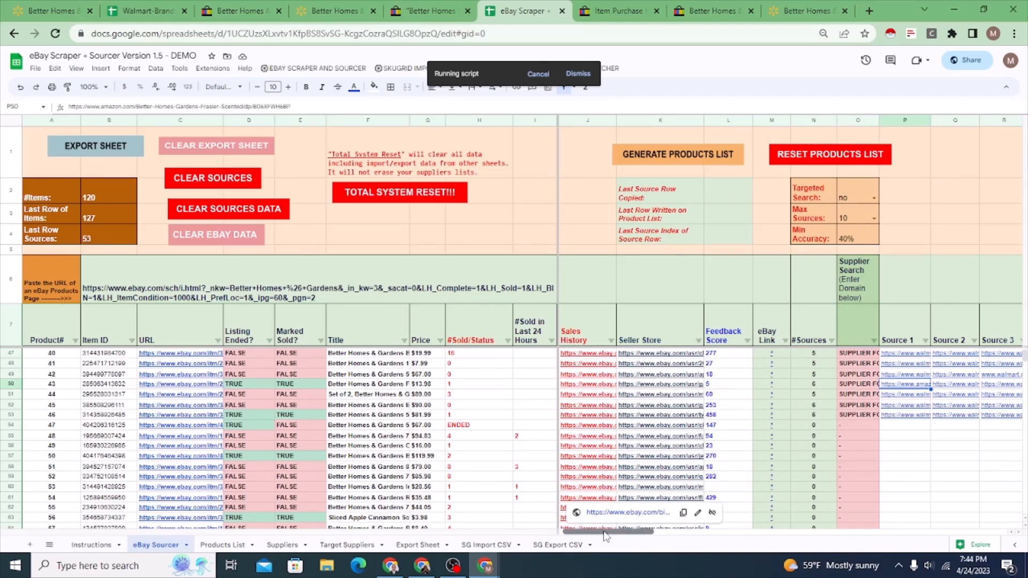
{"action": "left_click_drag", "start_coordinate": [605, 536], "coordinate": [664, 532]}
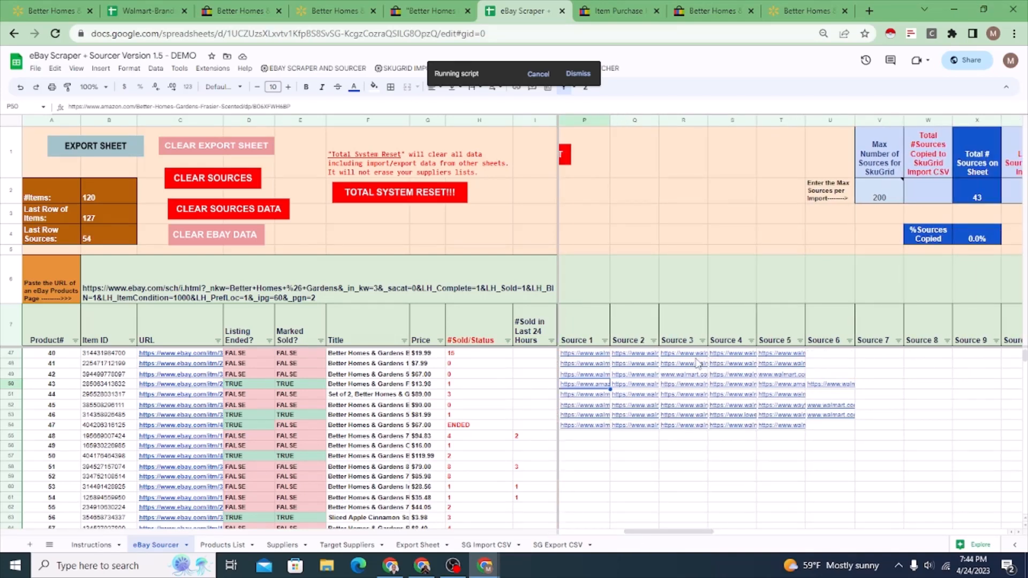
{"action": "left_click_drag", "start_coordinate": [641, 533], "coordinate": [587, 536]}
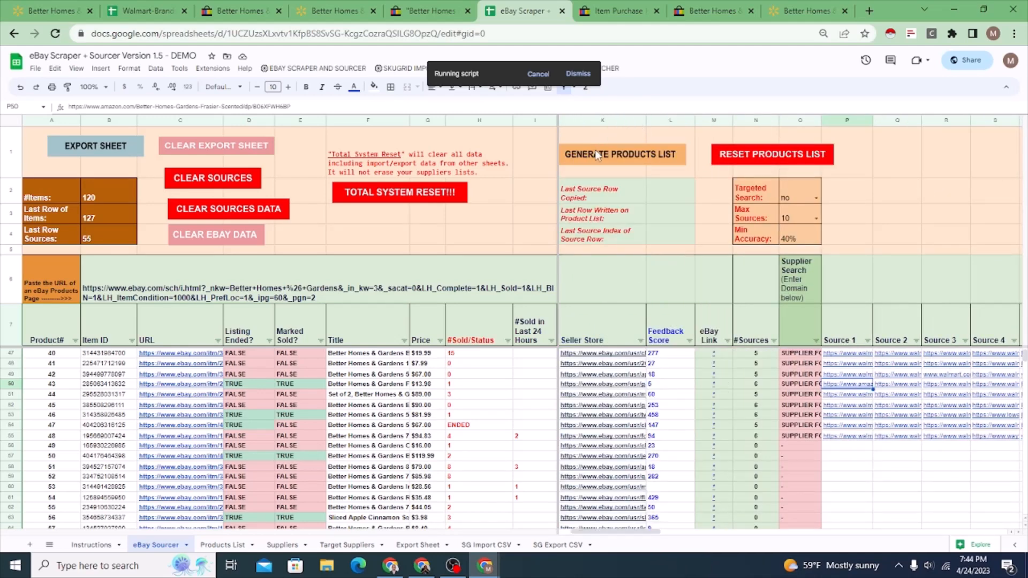
Generate the products list from the sourced items and open the Products List sheet.
{"action": "left_click", "coordinate": [610, 156]}
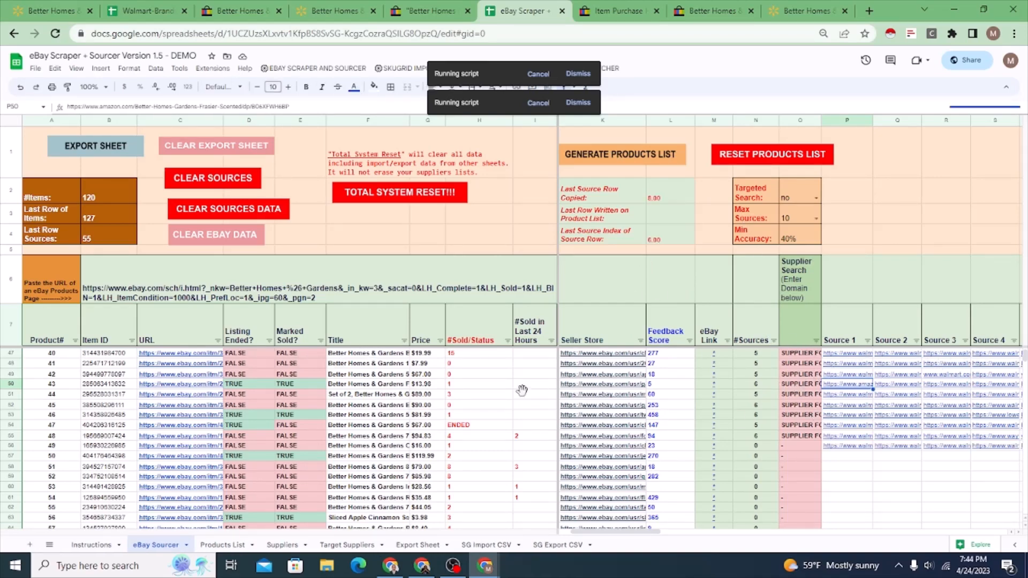
{"action": "left_click", "coordinate": [225, 545]}
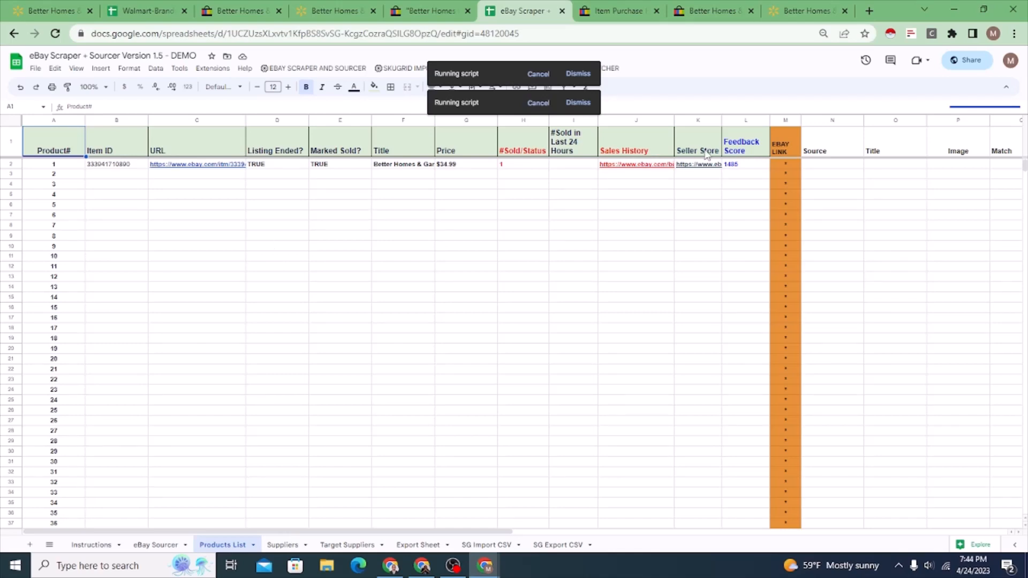
Examine the first product's columns from Source through Subtotal in the products list and dismiss the script error notice.
{"action": "left_click", "coordinate": [814, 166]}
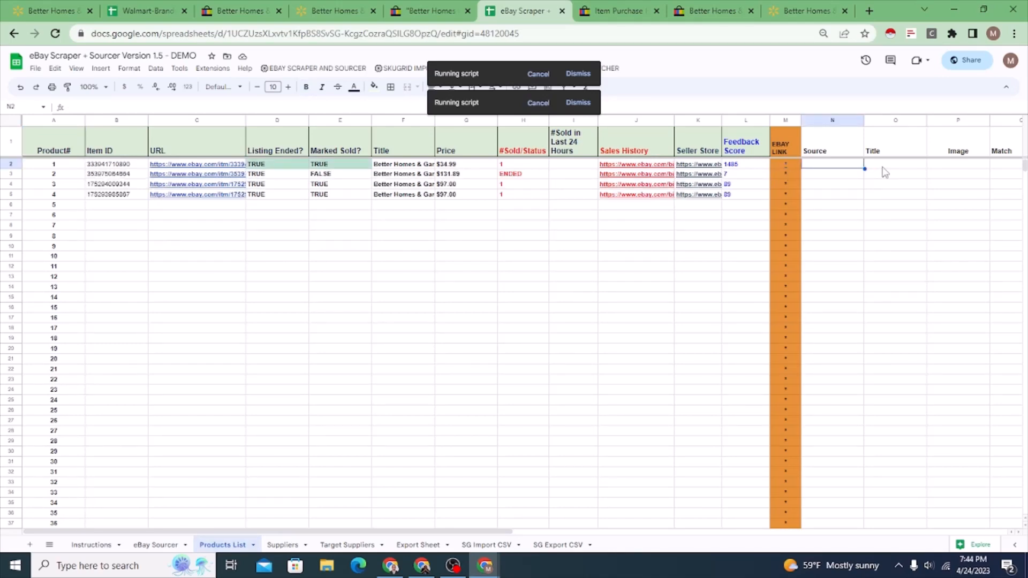
{"action": "key", "text": "Right"}
{"action": "key", "text": "Right"}
{"action": "key", "text": "Right"}
{"action": "key", "text": "Right"}
{"action": "key", "text": "Right"}
{"action": "key", "text": "Right"}
{"action": "key", "text": "Right"}
{"action": "key", "text": "Right"}
{"action": "key", "text": "Right"}
{"action": "key", "text": "Right"}
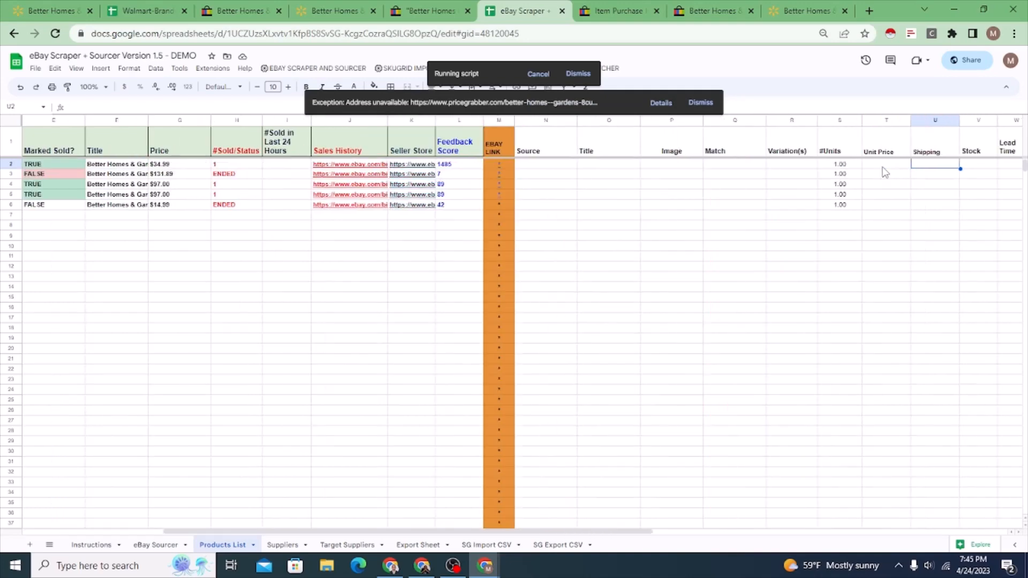
{"action": "key", "text": "Right"}
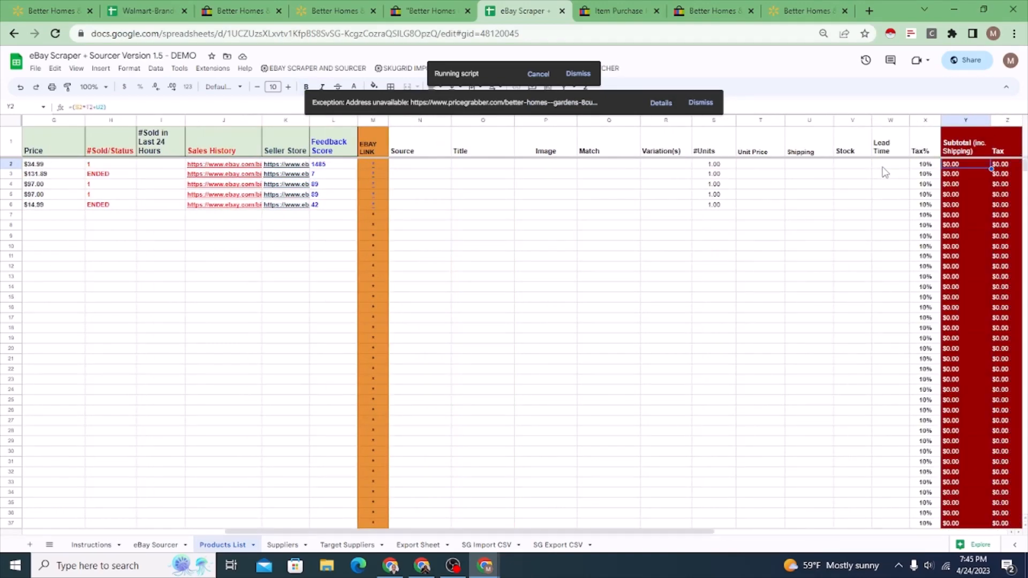
{"action": "left_click", "coordinate": [700, 103]}
Examine the first product's eBay data, supplier source, cost, fee, payout and profit columns across the whole row.
{"action": "left_click", "coordinate": [418, 167]}
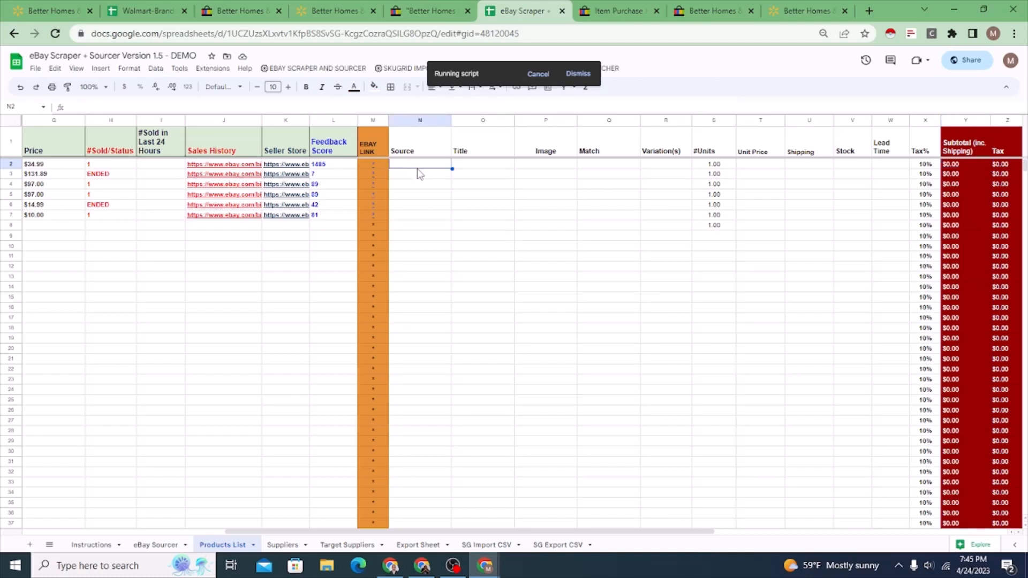
{"action": "key", "text": "Left"}
{"action": "key", "text": "Left"}
{"action": "key", "text": "Left"}
{"action": "key", "text": "Left"}
{"action": "key", "text": "Left"}
{"action": "key", "text": "Left"}
{"action": "key", "text": "Right"}
{"action": "key", "text": "Right"}
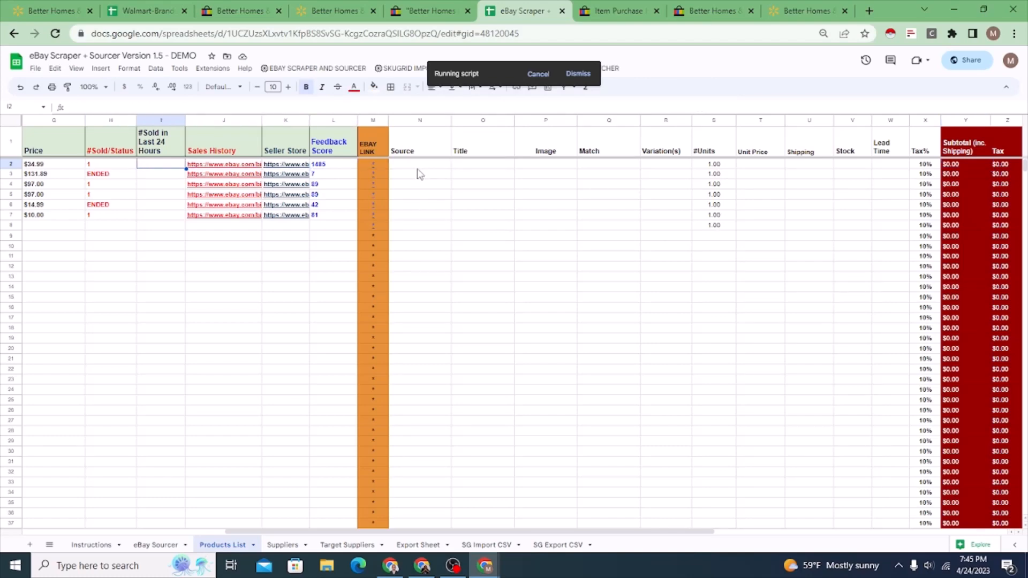
{"action": "key", "text": "Right"}
{"action": "key", "text": "Right"}
{"action": "key", "text": "Right"}
{"action": "key", "text": "Right"}
{"action": "key", "text": "Right"}
{"action": "key", "text": "Right"}
{"action": "key", "text": "Right"}
{"action": "key", "text": "Right"}
{"action": "key", "text": "Right"}
{"action": "key", "text": "Right"}
{"action": "key", "text": "Right"}
{"action": "key", "text": "Right"}
{"action": "key", "text": "Right"}
{"action": "key", "text": "Right"}
{"action": "key", "text": "Right"}
{"action": "key", "text": "Right"}
{"action": "key", "text": "Right"}
{"action": "key", "text": "Right"}
{"action": "key", "text": "Right"}
{"action": "key", "text": "Right"}
{"action": "key", "text": "Left"}
{"action": "key", "text": "Left"}
{"action": "key", "text": "Left"}
{"action": "key", "text": "Left"}
{"action": "key", "text": "Left"}
{"action": "key", "text": "Left"}
{"action": "key", "text": "Left"}
{"action": "key", "text": "Left"}
{"action": "key", "text": "Left"}
{"action": "key", "text": "Left"}
{"action": "key", "text": "Left"}
{"action": "key", "text": "Left"}
{"action": "key", "text": "Left"}
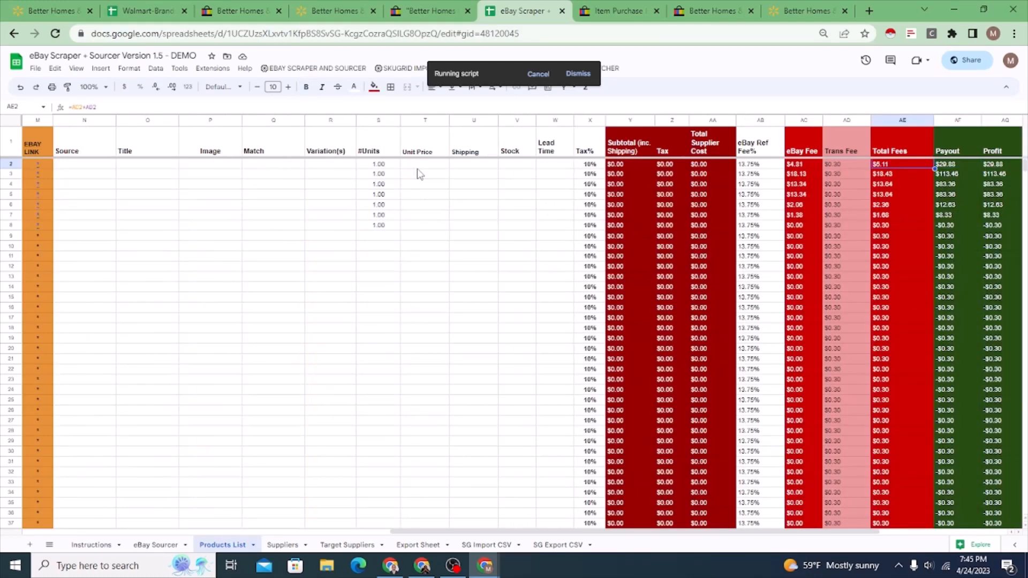
{"action": "key", "text": "Left"}
{"action": "key", "text": "Left"}
{"action": "key", "text": "Left"}
{"action": "key", "text": "Left"}
{"action": "key", "text": "Left"}
{"action": "key", "text": "Left"}
{"action": "key", "text": "Left"}
{"action": "key", "text": "Left"}
{"action": "key", "text": "Left"}
{"action": "key", "text": "Left"}
{"action": "key", "text": "Left"}
{"action": "key", "text": "Left"}
{"action": "key", "text": "Left"}
{"action": "key", "text": "Left"}
{"action": "key", "text": "Left"}
{"action": "key", "text": "Left"}
{"action": "key", "text": "Left"}
{"action": "key", "text": "Left"}
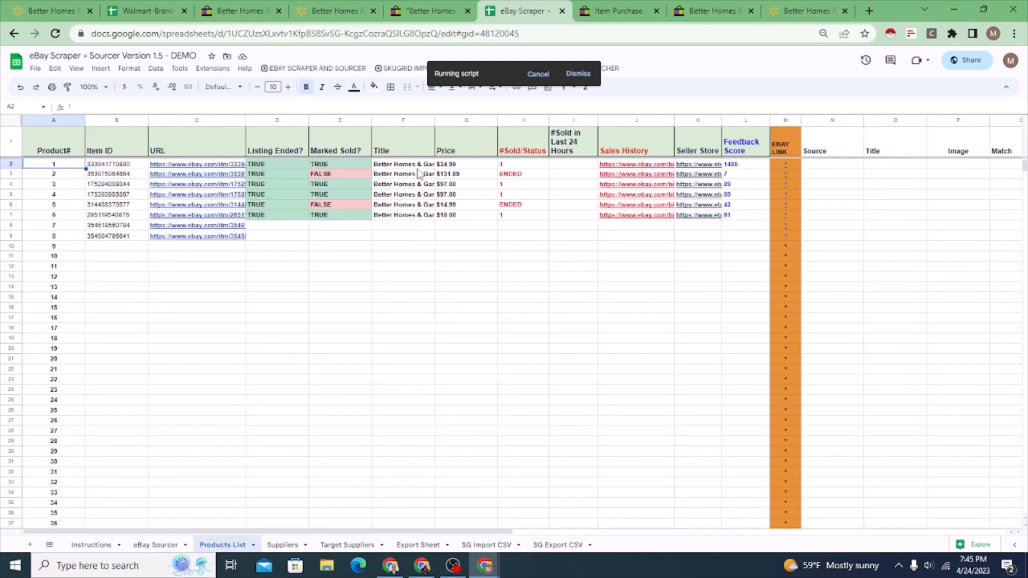
Review the first product's listing and source columns, then check the #Sold/Status column down to product 7.
{"action": "key", "text": "Right"}
{"action": "key", "text": "Right"}
{"action": "key", "text": "Right"}
{"action": "key", "text": "Right"}
{"action": "key", "text": "Right"}
{"action": "key", "text": "Right"}
{"action": "key", "text": "Right"}
{"action": "key", "text": "Right"}
{"action": "key", "text": "Right"}
{"action": "key", "text": "Right"}
{"action": "key", "text": "Right"}
{"action": "key", "text": "Right"}
{"action": "key", "text": "Right"}
{"action": "key", "text": "Right"}
{"action": "key", "text": "Right"}
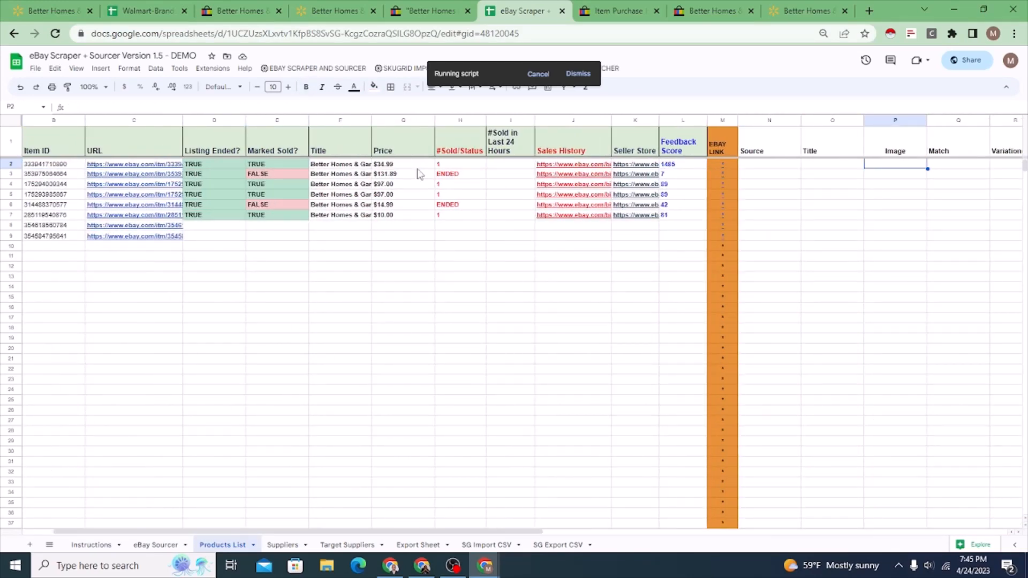
{"action": "key", "text": "Left"}
{"action": "key", "text": "Left"}
{"action": "key", "text": "Left"}
{"action": "key", "text": "Left"}
{"action": "key", "text": "Left"}
{"action": "key", "text": "Left"}
{"action": "key", "text": "Left"}
{"action": "key", "text": "Left"}
{"action": "key", "text": "Down"}
{"action": "key", "text": "Down"}
{"action": "key", "text": "Down"}
{"action": "key", "text": "Down"}
{"action": "key", "text": "Down"}
{"action": "key", "text": "Down"}
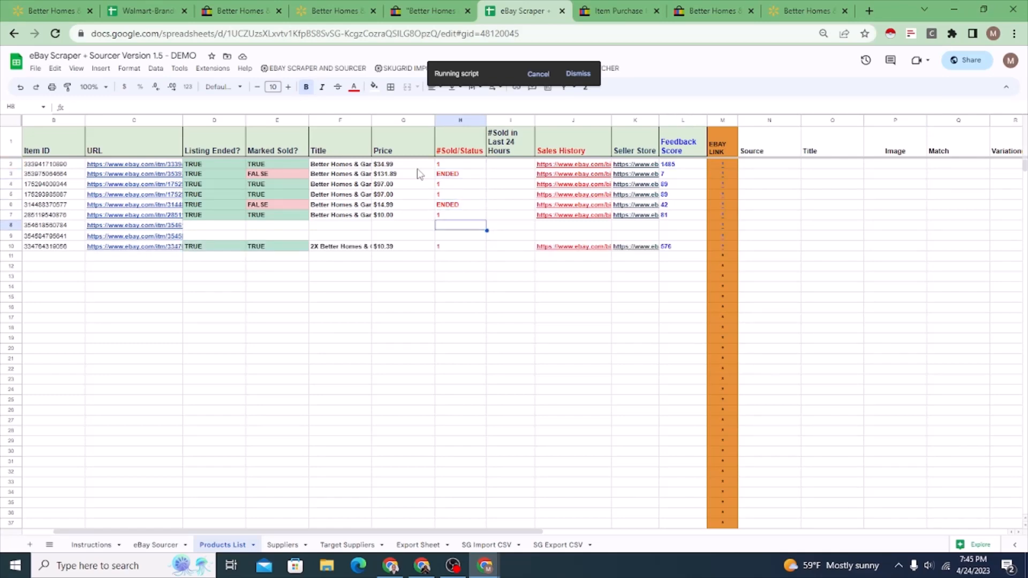
Inspect product 7's row from its eBay URL to the tax and cost columns, ending at the first product's Unit Price cell.
{"action": "key", "text": "Left"}
{"action": "key", "text": "Left"}
{"action": "key", "text": "Left"}
{"action": "key", "text": "Left"}
{"action": "key", "text": "Left"}
{"action": "key", "text": "Left"}
{"action": "key", "text": "Left"}
{"action": "key", "text": "Right"}
{"action": "key", "text": "Right"}
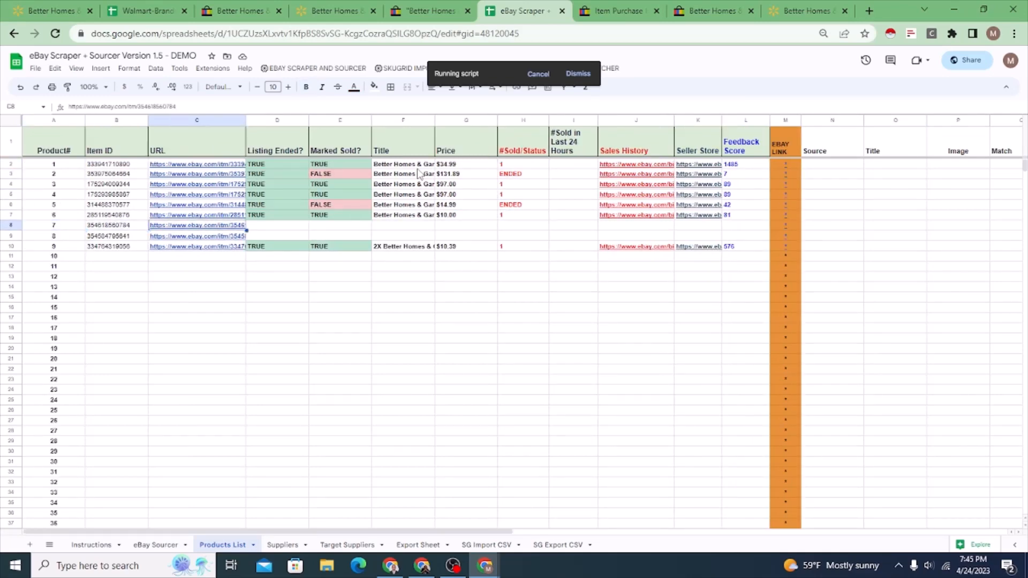
{"action": "key", "text": "Right"}
{"action": "key", "text": "Right"}
{"action": "key", "text": "Right"}
{"action": "key", "text": "Right"}
{"action": "key", "text": "Right"}
{"action": "key", "text": "Right"}
{"action": "key", "text": "Right"}
{"action": "key", "text": "Right"}
{"action": "key", "text": "Right"}
{"action": "key", "text": "Right"}
{"action": "key", "text": "Right"}
{"action": "key", "text": "Right"}
{"action": "key", "text": "Right"}
{"action": "key", "text": "Right"}
{"action": "key", "text": "Right"}
{"action": "key", "text": "Right"}
{"action": "key", "text": "Right"}
{"action": "key", "text": "Right"}
{"action": "key", "text": "Right"}
{"action": "key", "text": "Right"}
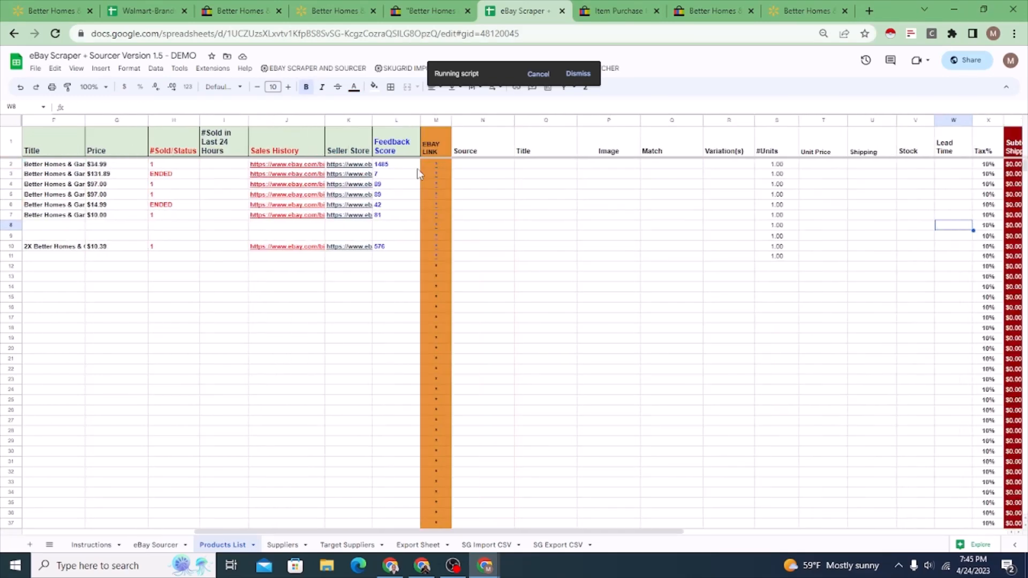
{"action": "key", "text": "Right"}
{"action": "key", "text": "Right"}
{"action": "key", "text": "Right"}
{"action": "key", "text": "Left"}
{"action": "key", "text": "Left"}
{"action": "key", "text": "Left"}
{"action": "key", "text": "Left"}
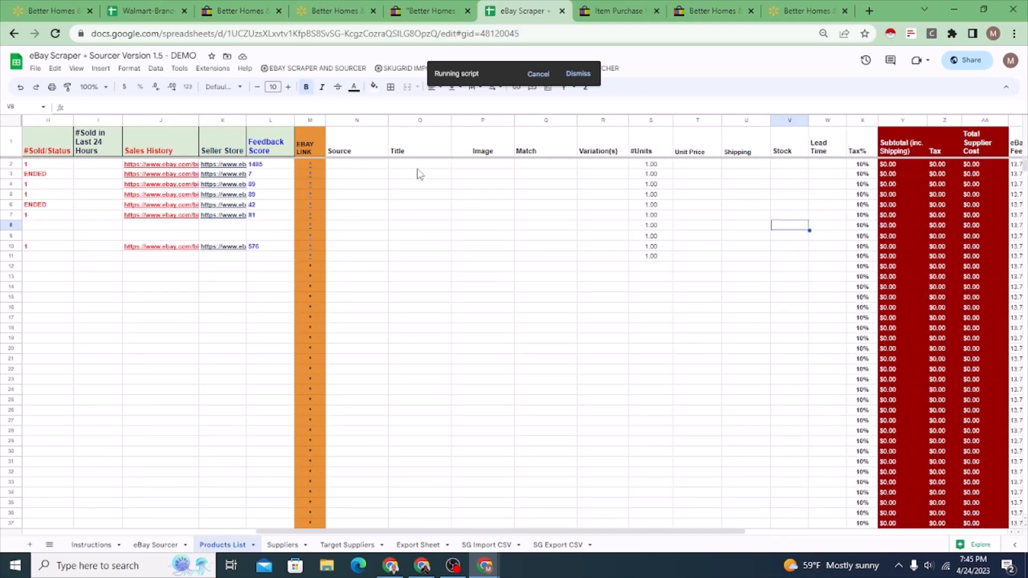
{"action": "key", "text": "Left"}
{"action": "key", "text": "Left"}
{"action": "key", "text": "Up"}
{"action": "key", "text": "Up"}
{"action": "key", "text": "Up"}
{"action": "key", "text": "Up"}
{"action": "key", "text": "Up"}
{"action": "key", "text": "Up"}
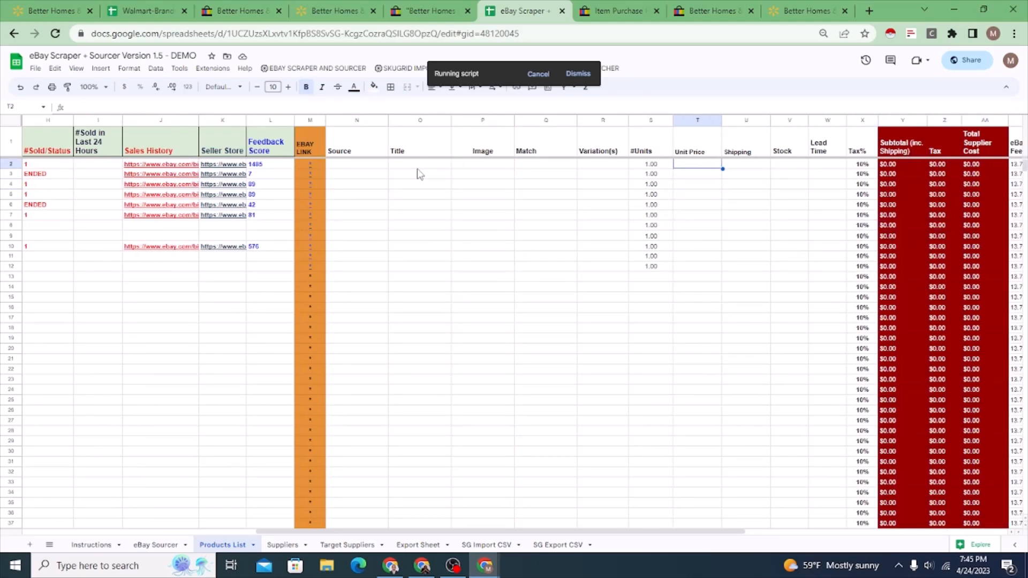
Dismiss the running script notice and start the SKUGRID product data fetch for the list from the first product's row.
{"action": "left_click", "coordinate": [578, 74]}
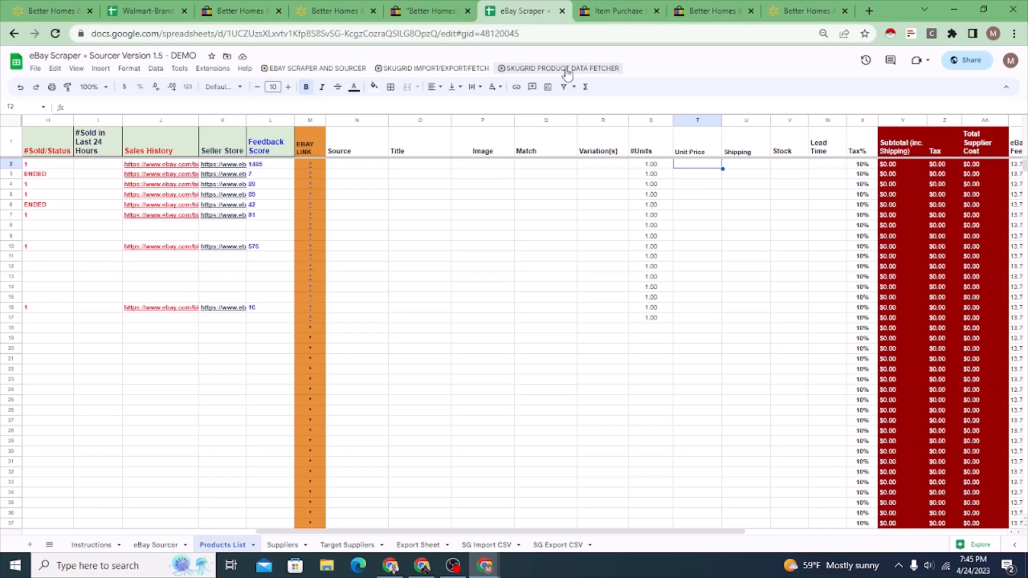
{"action": "left_click", "coordinate": [562, 69]}
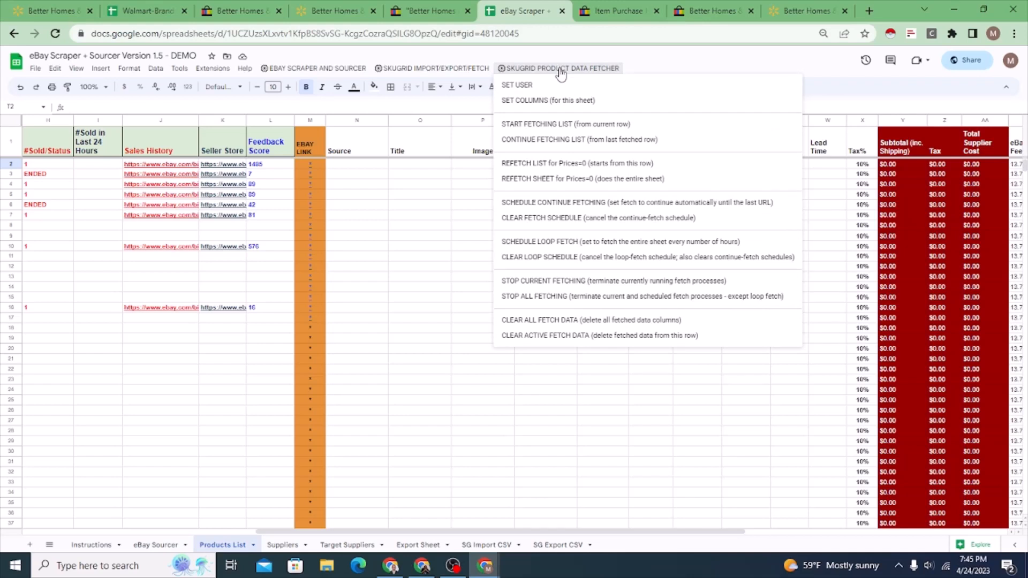
{"action": "left_click", "coordinate": [399, 166]}
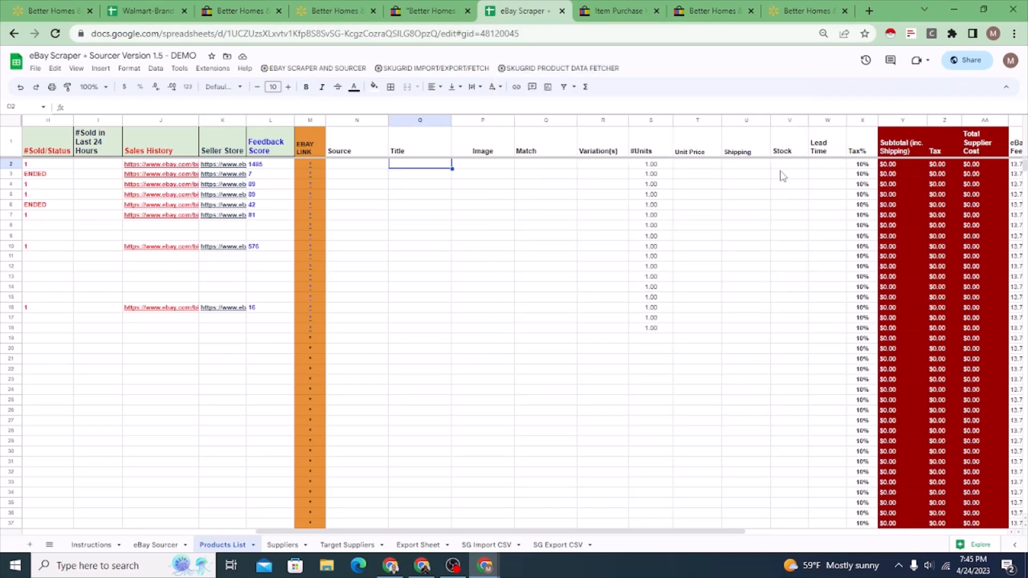
{"action": "left_click", "coordinate": [697, 170]}
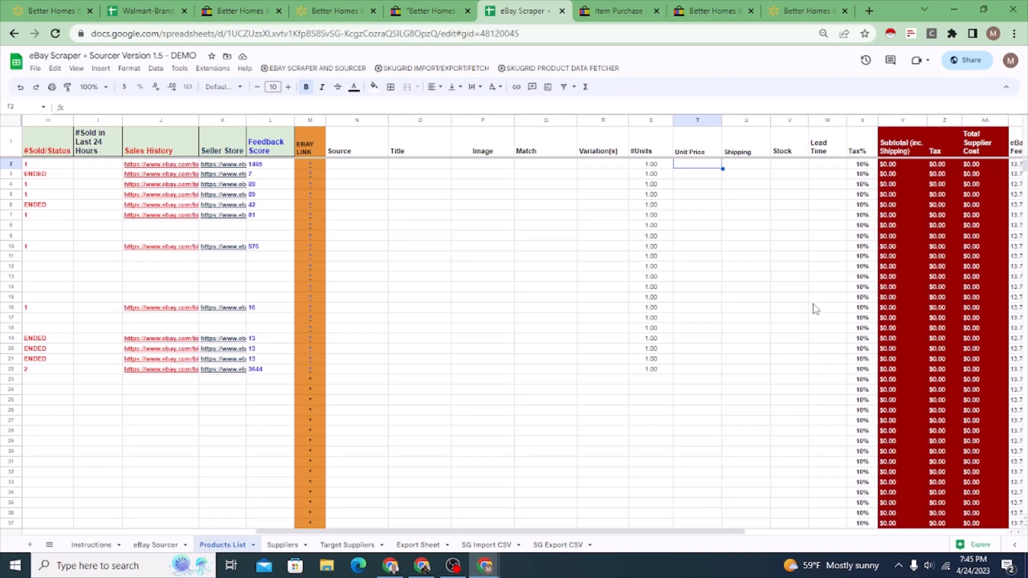
{"action": "left_click", "coordinate": [571, 69]}
{"action": "left_click", "coordinate": [575, 123]}
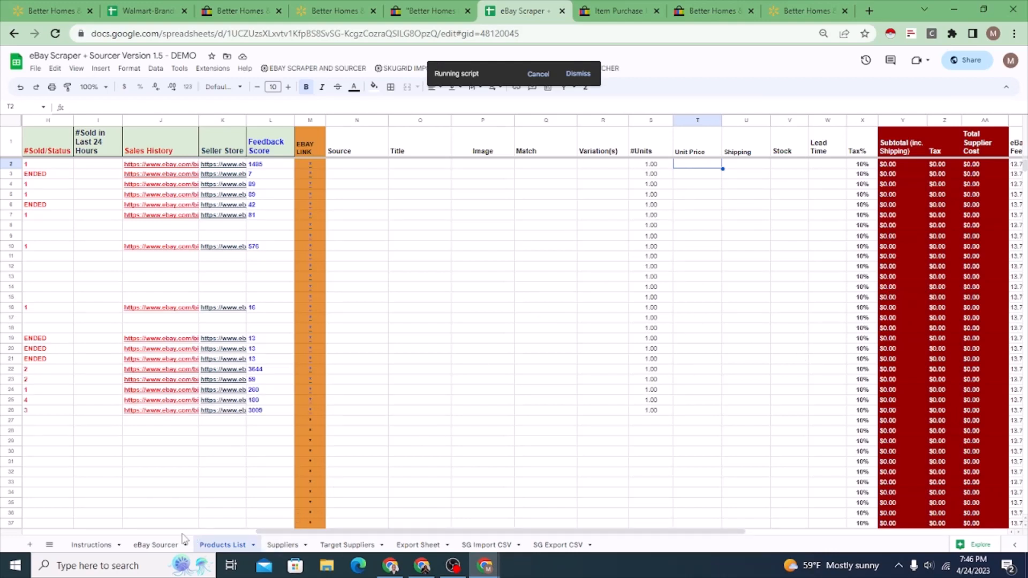
Return to the eBay Sourcer sheet and check which products from 39 onward have source links.
{"action": "left_click", "coordinate": [152, 546]}
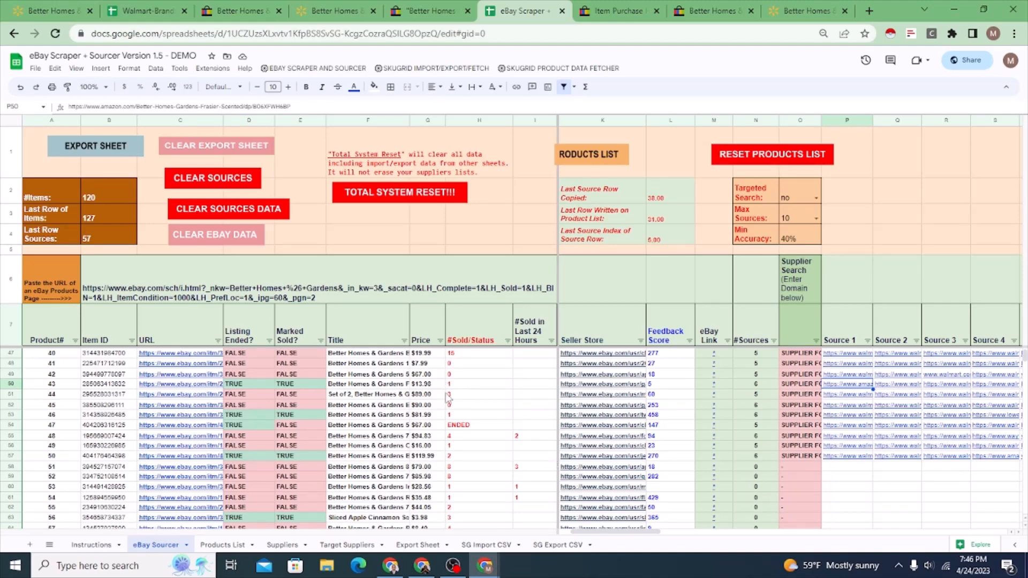
{"action": "scroll", "coordinate": [470, 410], "scroll_direction": "down", "scroll_amount": 2}
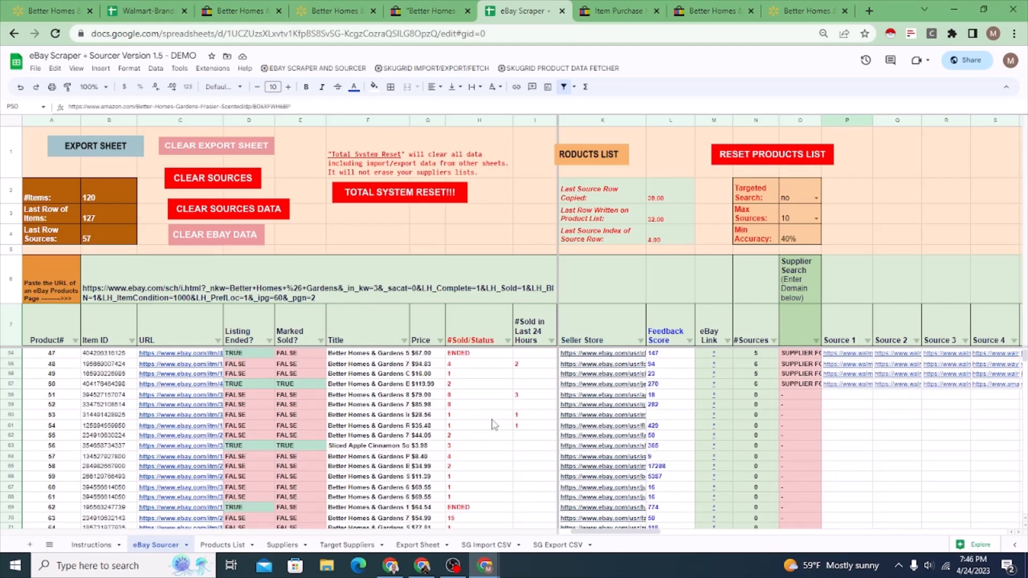
{"action": "scroll", "coordinate": [493, 418], "scroll_direction": "down", "scroll_amount": 1}
{"action": "scroll", "coordinate": [512, 396], "scroll_direction": "down", "scroll_amount": 3}
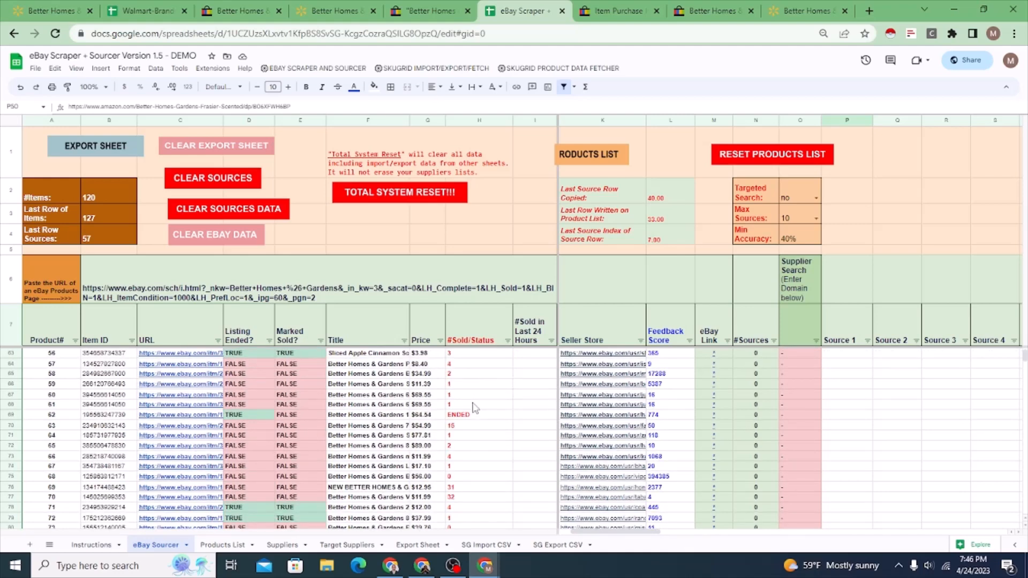
{"action": "scroll", "coordinate": [861, 399], "scroll_direction": "up", "scroll_amount": 3}
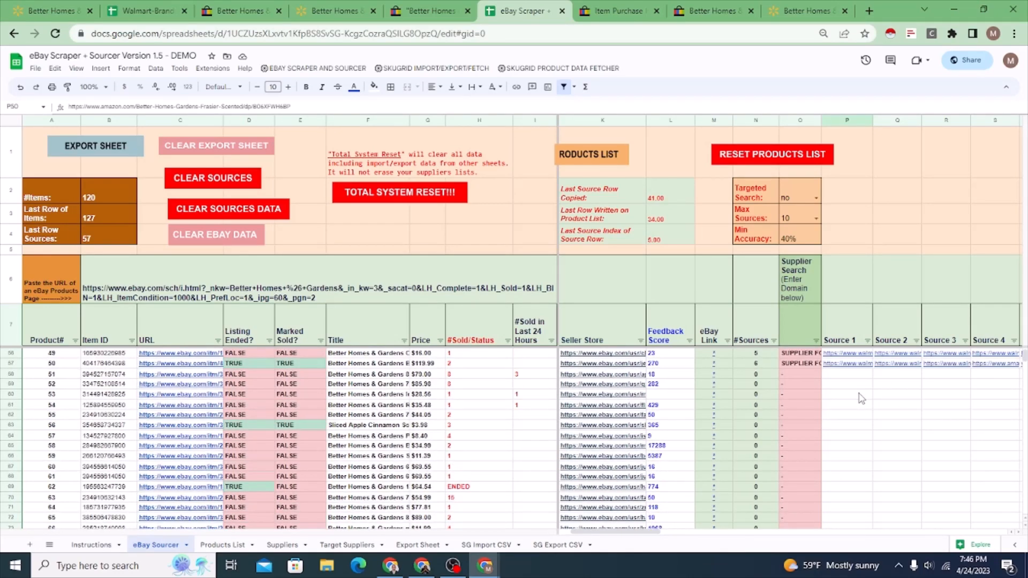
{"action": "scroll", "coordinate": [860, 399], "scroll_direction": "up", "scroll_amount": 4}
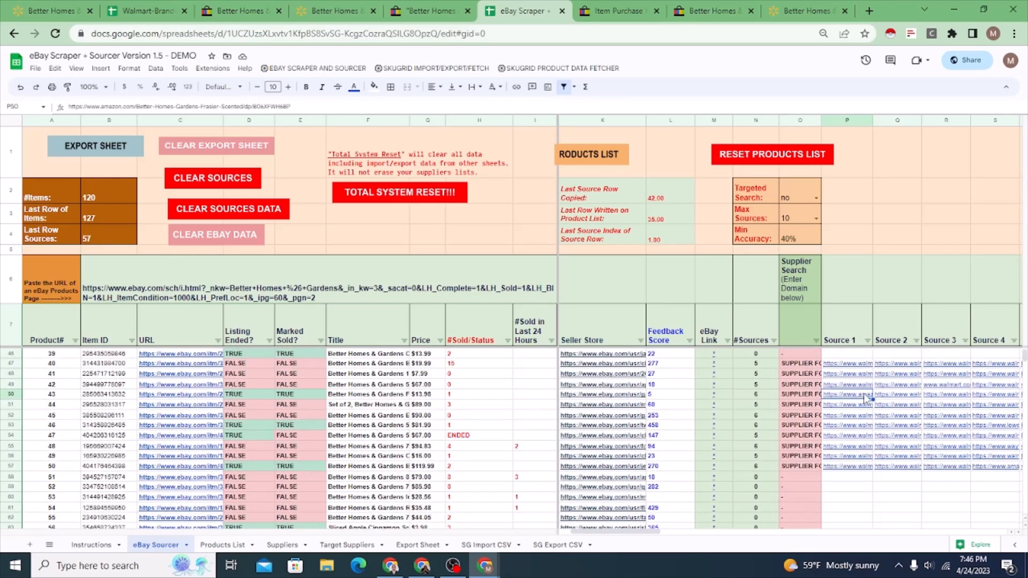
Compare the source counts and source links of the products from 23 down to 55 in the eBay Sourcer sheet.
{"action": "scroll", "coordinate": [866, 397], "scroll_direction": "up", "scroll_amount": 6}
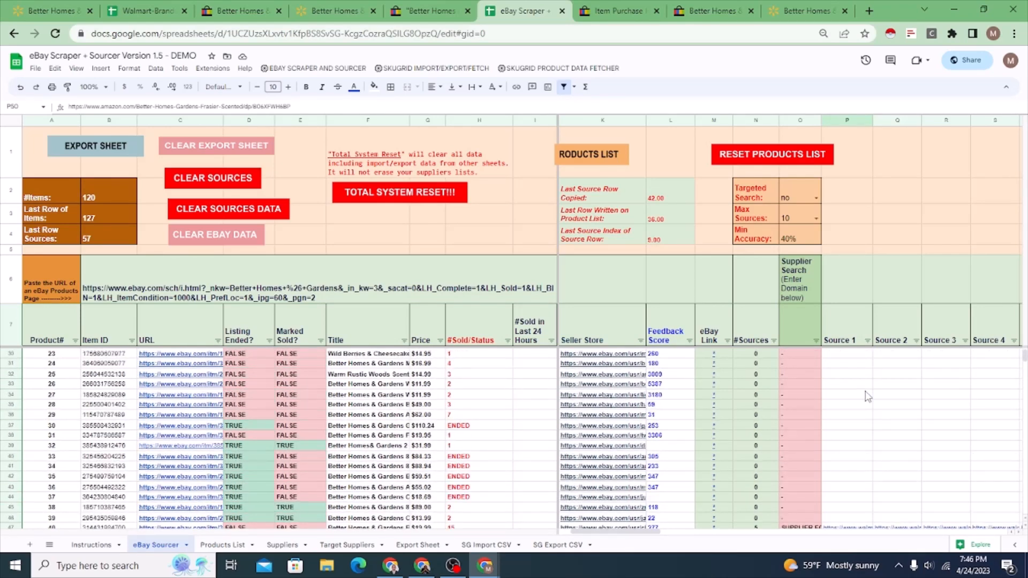
{"action": "scroll", "coordinate": [867, 396], "scroll_direction": "down", "scroll_amount": 4}
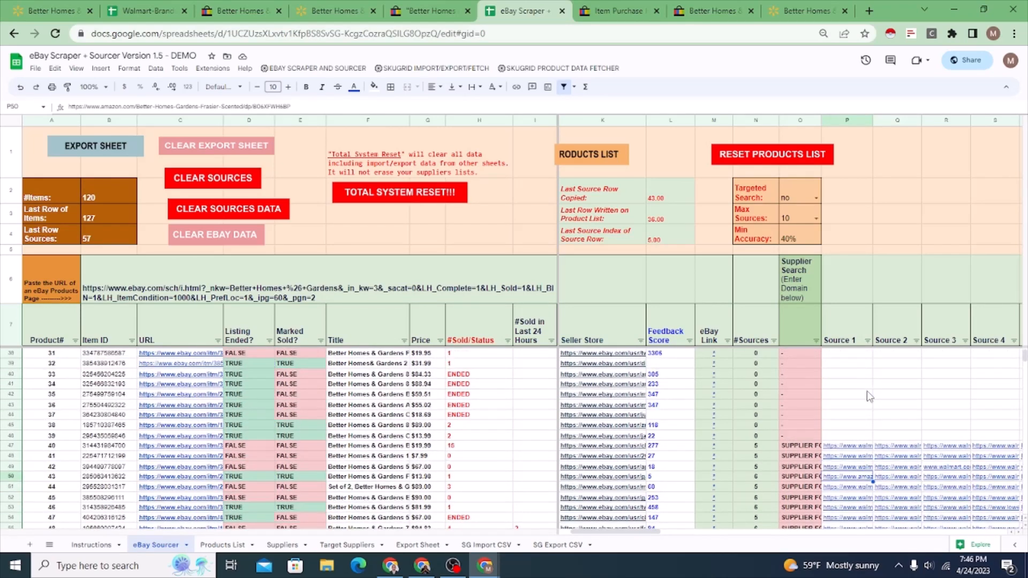
{"action": "scroll", "coordinate": [868, 396], "scroll_direction": "up", "scroll_amount": 2}
{"action": "scroll", "coordinate": [868, 397], "scroll_direction": "down", "scroll_amount": 3}
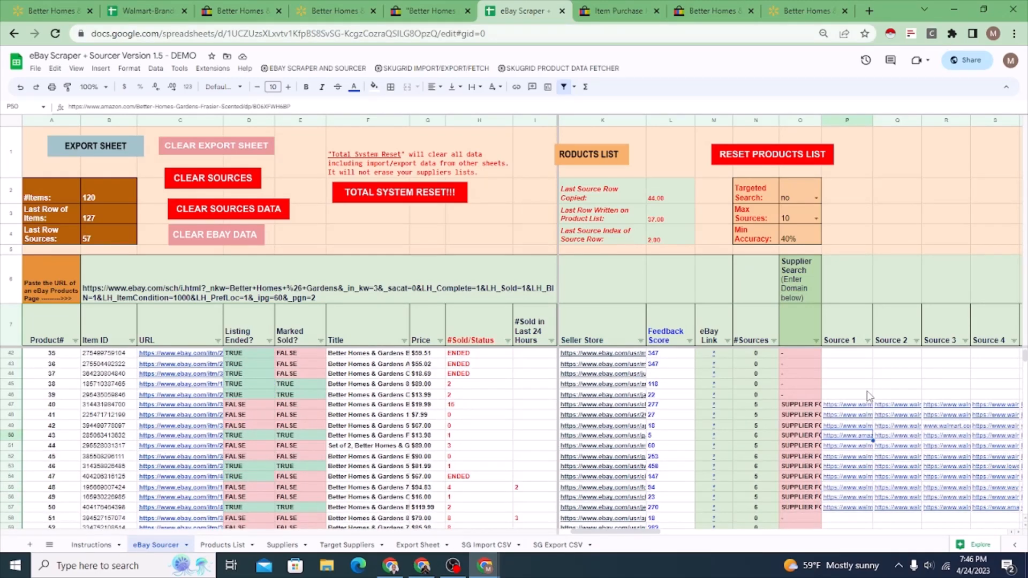
{"action": "scroll", "coordinate": [866, 397], "scroll_direction": "down", "scroll_amount": 1}
{"action": "scroll", "coordinate": [868, 396], "scroll_direction": "down", "scroll_amount": 1}
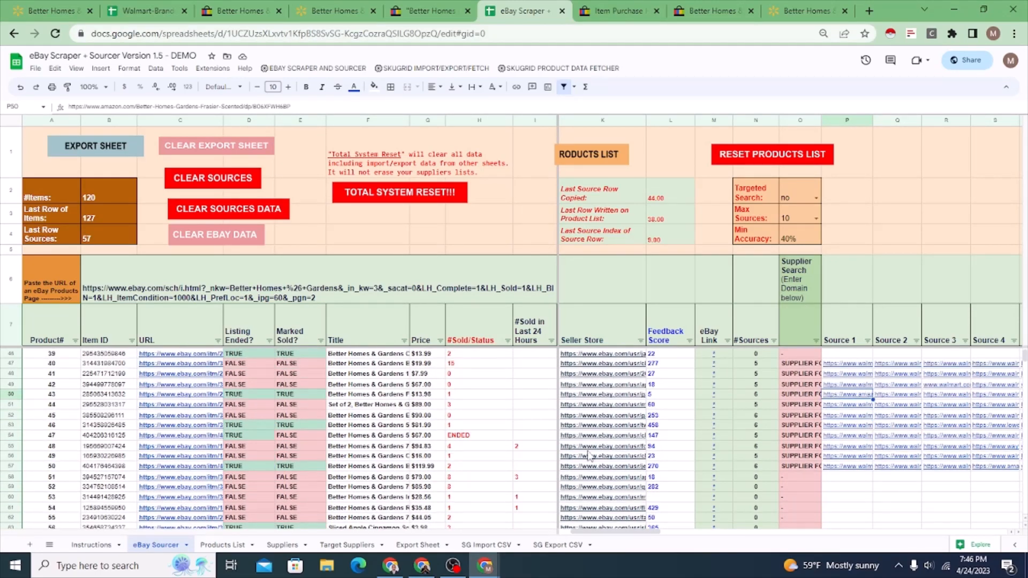
Bring the Sales History column into view, inspect product 51's sales history link, and select product 39's #Sold/Status cell.
{"action": "left_click", "coordinate": [599, 528]}
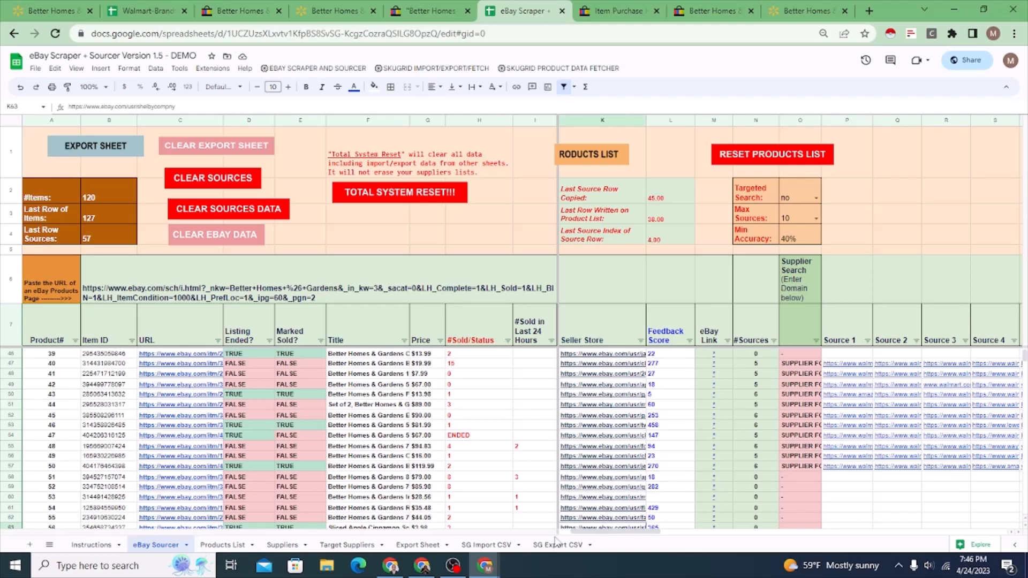
{"action": "left_click", "coordinate": [601, 477]}
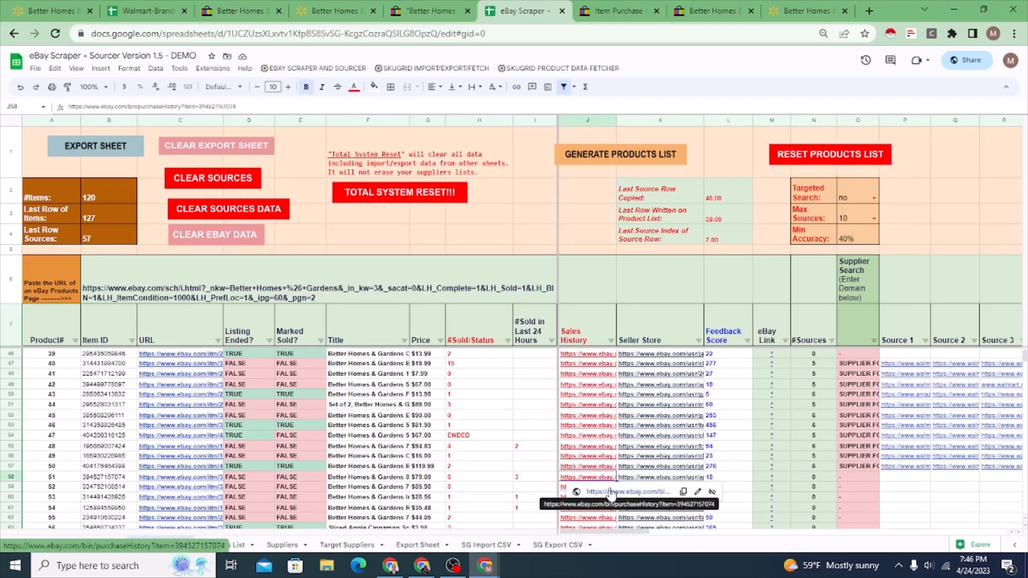
{"action": "left_click", "coordinate": [504, 356]}
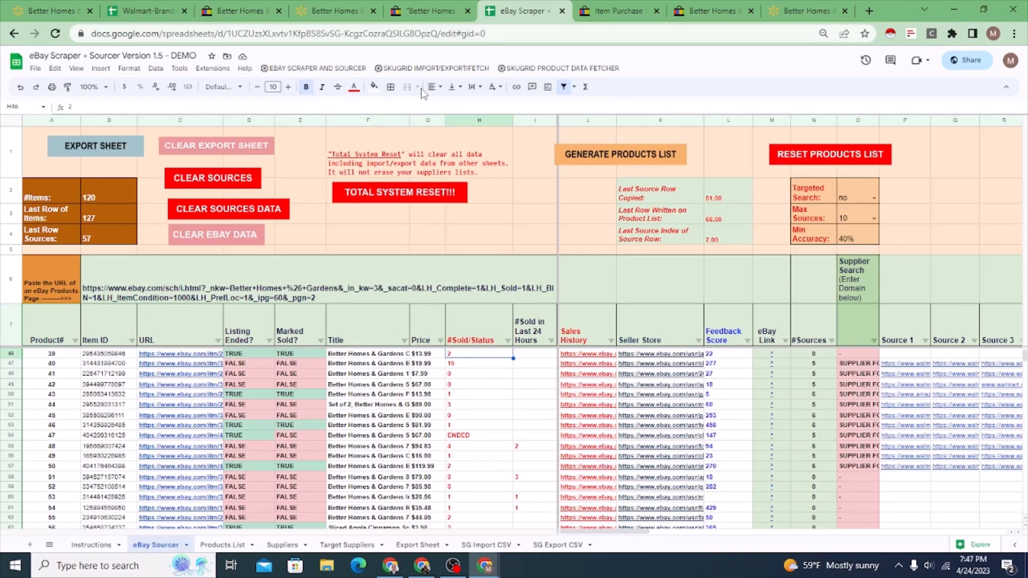
Review the brand names in the Walmart-Brands-List spreadsheet and return to the eBay Scraper + Sourcer spreadsheet.
{"action": "left_click", "coordinate": [147, 7]}
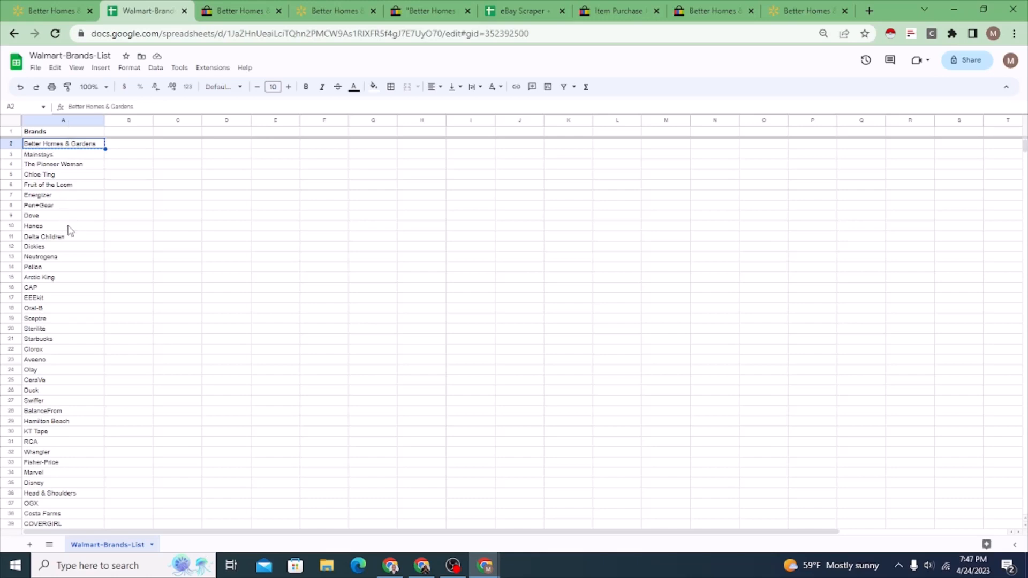
{"action": "left_click", "coordinate": [518, 12]}
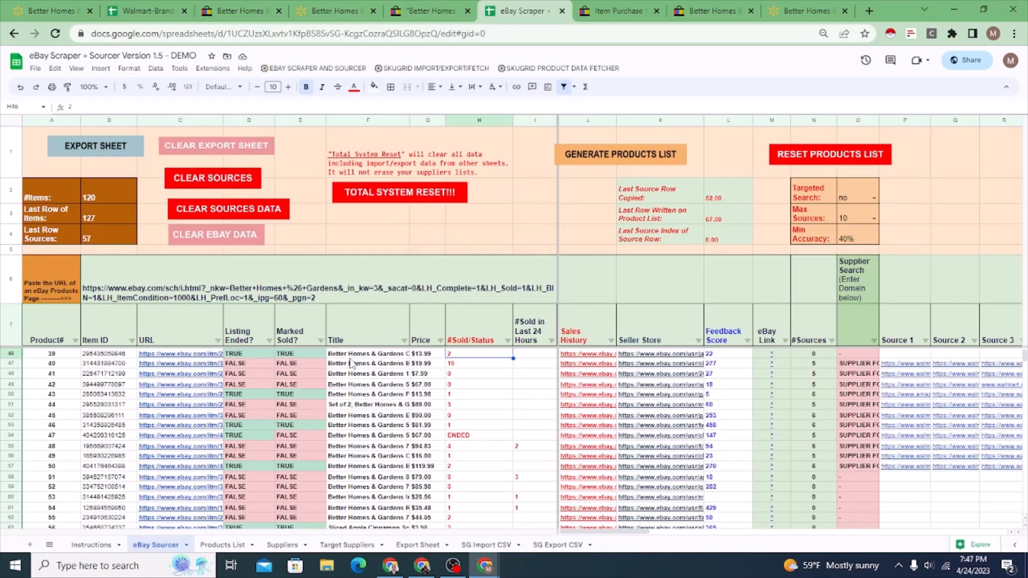